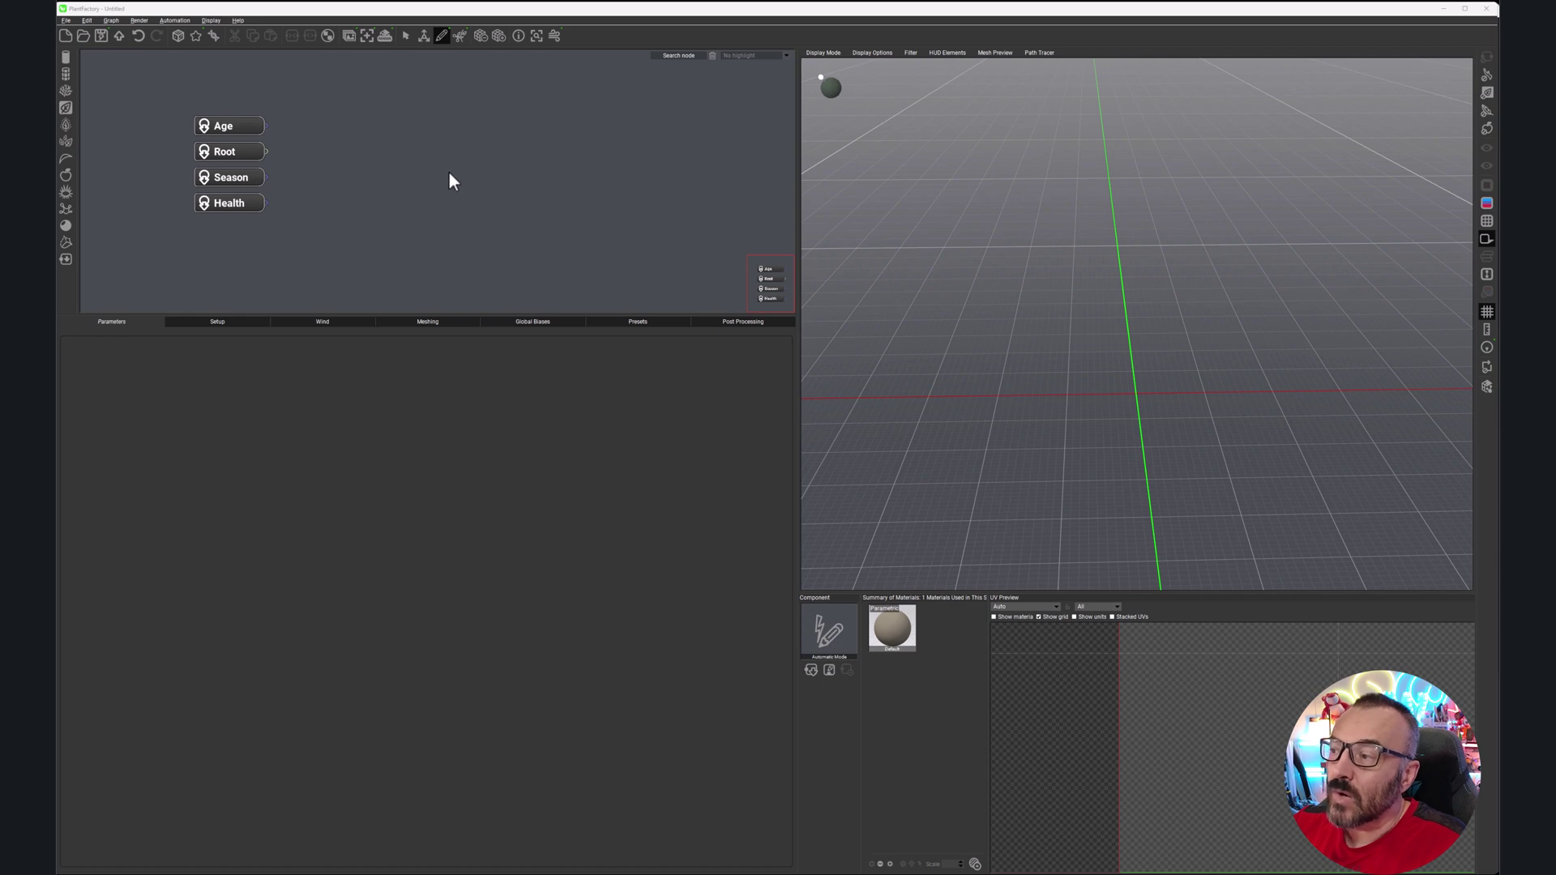
# Step: Reset the keyboard shortcuts to the Industry-standard defaults in the program options
pyautogui.moveTo(545, 198)
pyautogui.mouseDown(button='middle')
pyautogui.moveTo(322, 149)
pyautogui.moveTo(597, 215)
pyautogui.moveTo(590, 97)
pyautogui.moveTo(528, 233)
pyautogui.moveTo(500, 225)
pyautogui.mouseUp(button='middle')
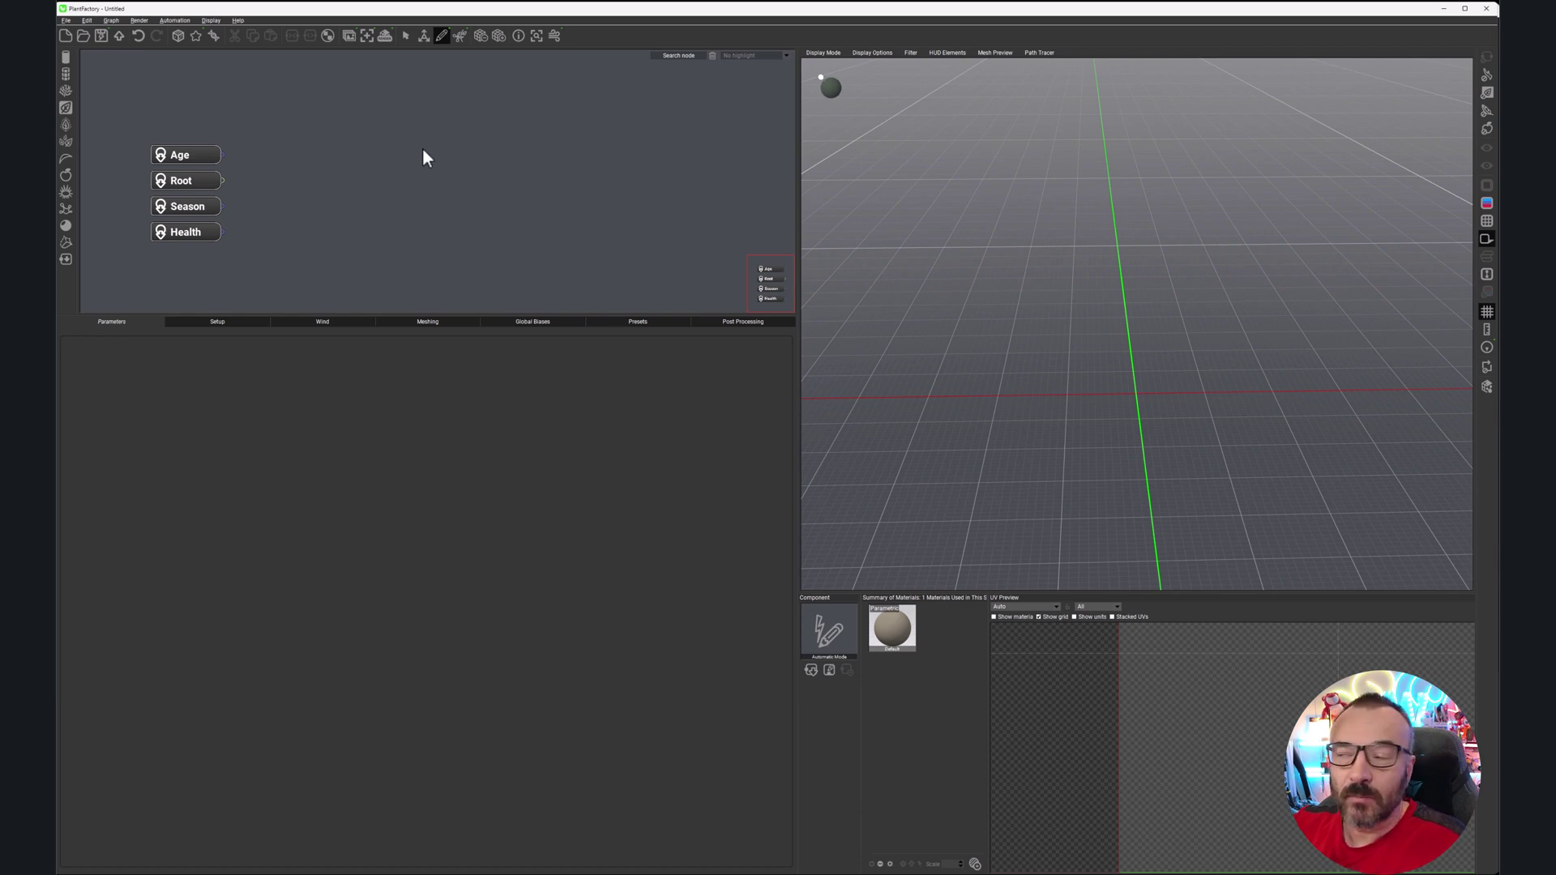
pyautogui.click(65, 20)
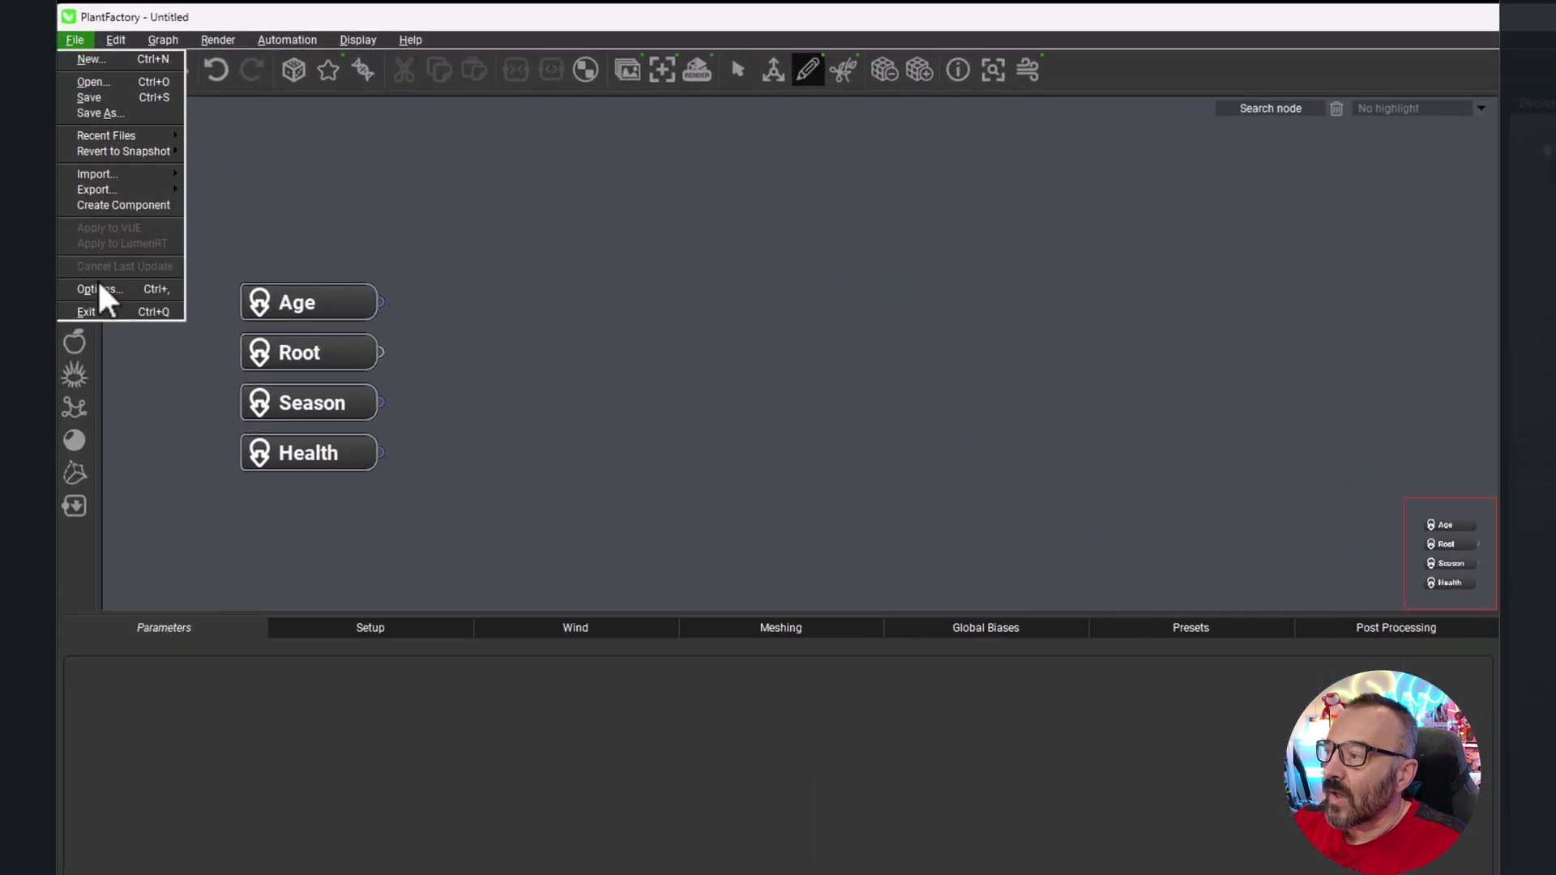
pyautogui.click(97, 289)
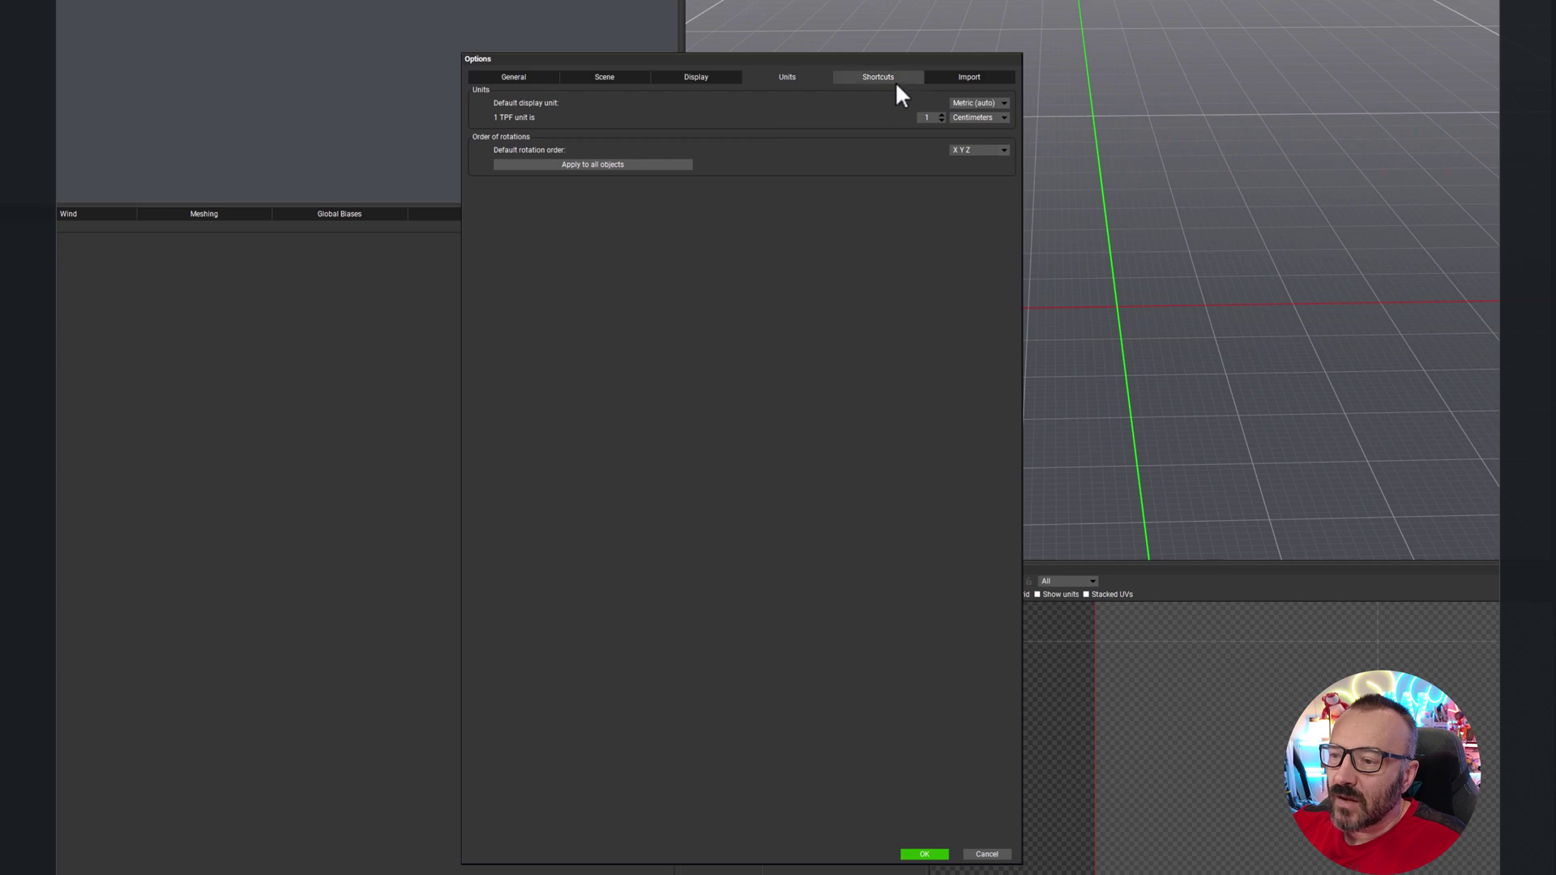
pyautogui.click(1192, 189)
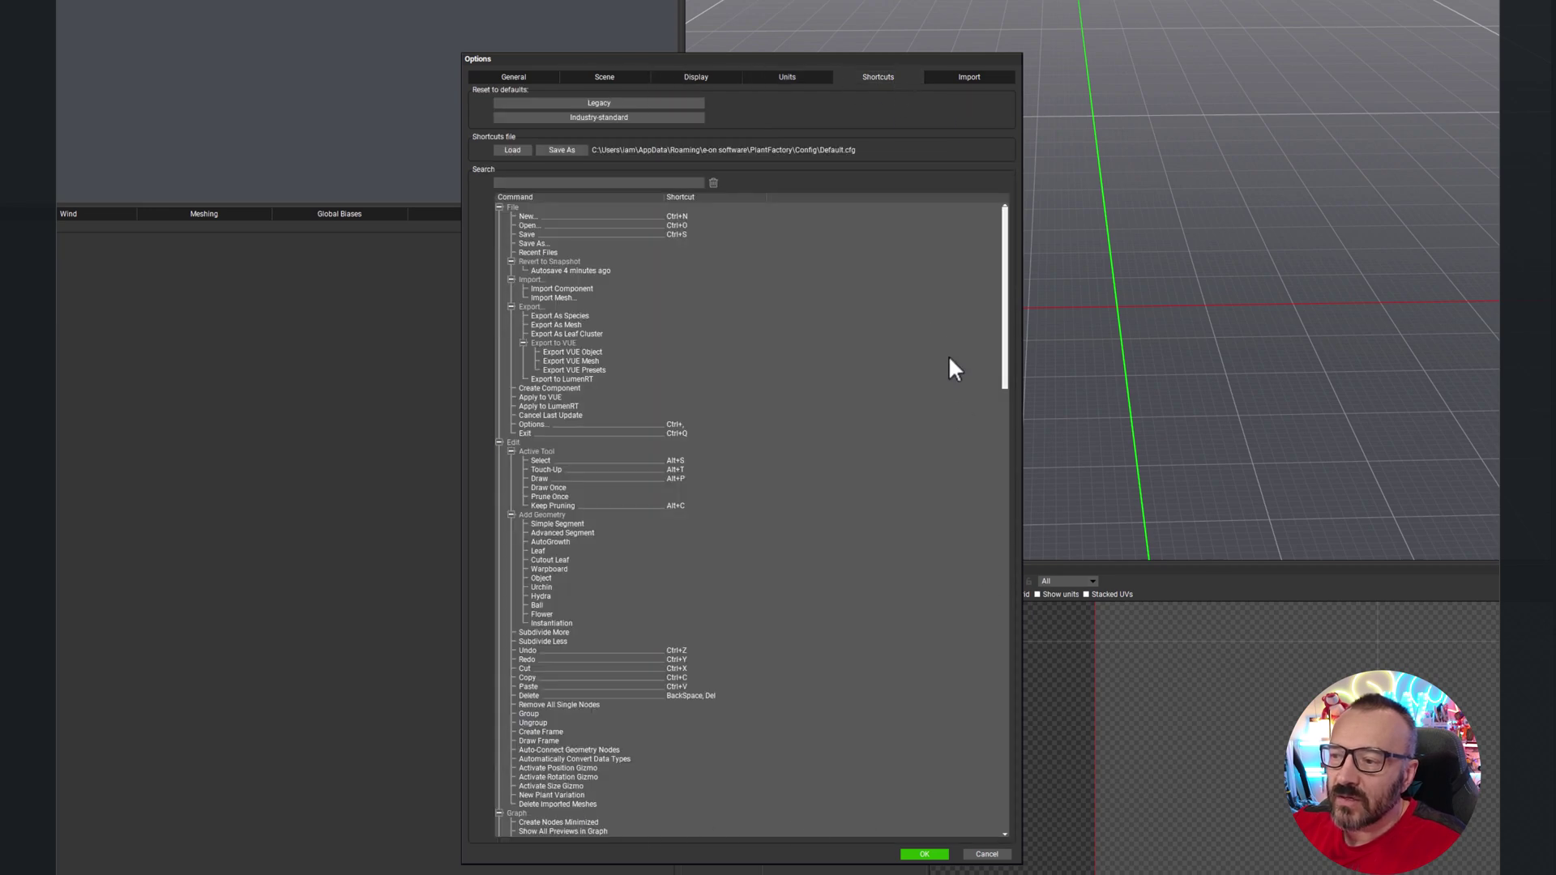
pyautogui.click(650, 118)
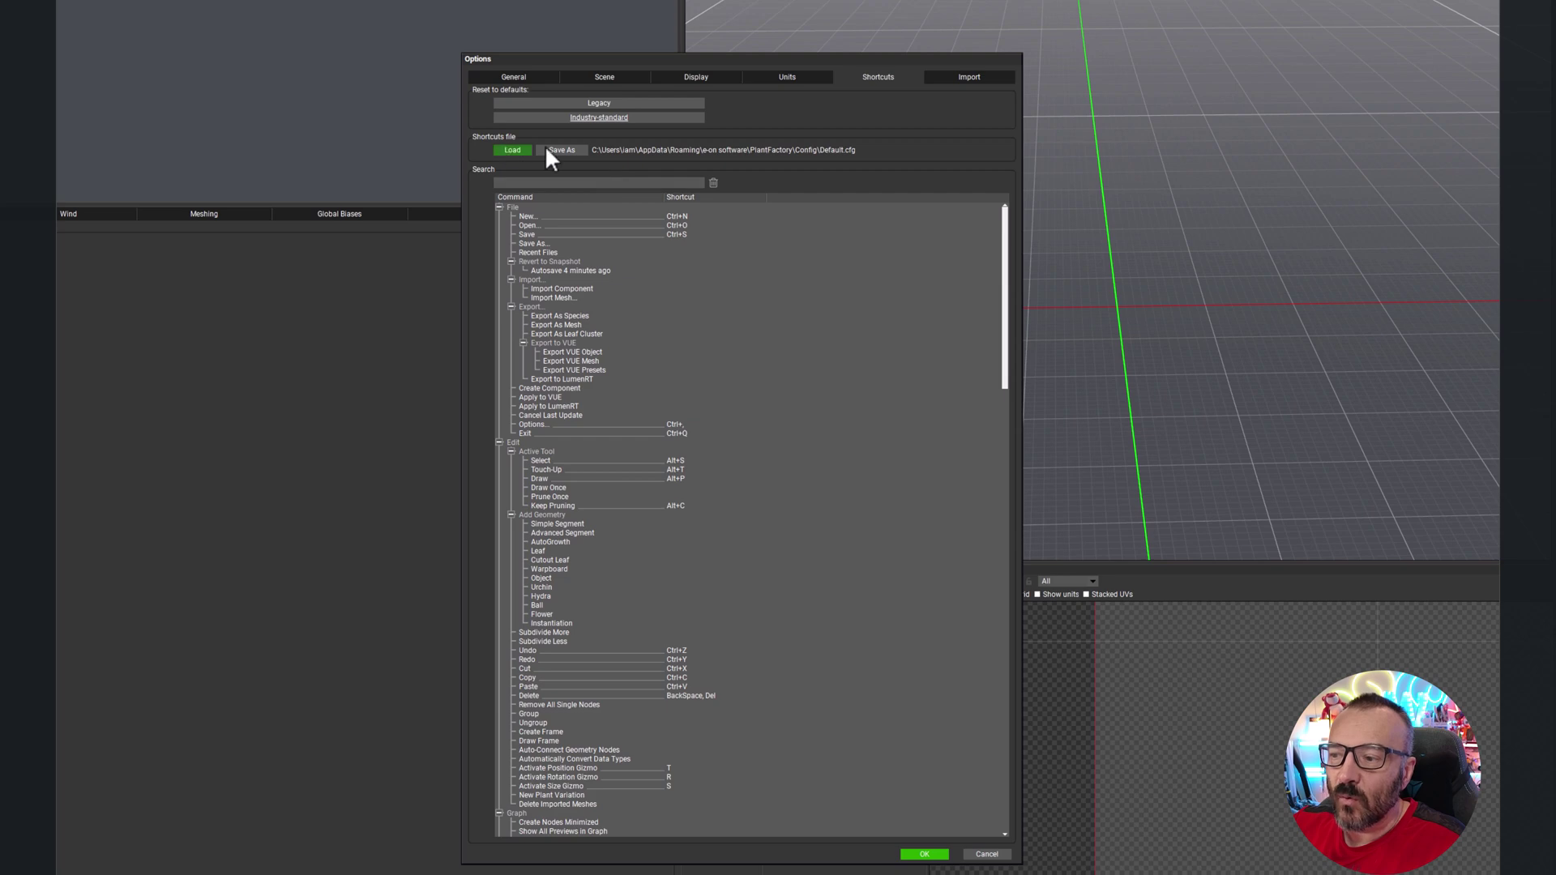
# Step: Examine the available user interface presets and the shortcut list, then leave the options without loading a preset
pyautogui.click(513, 80)
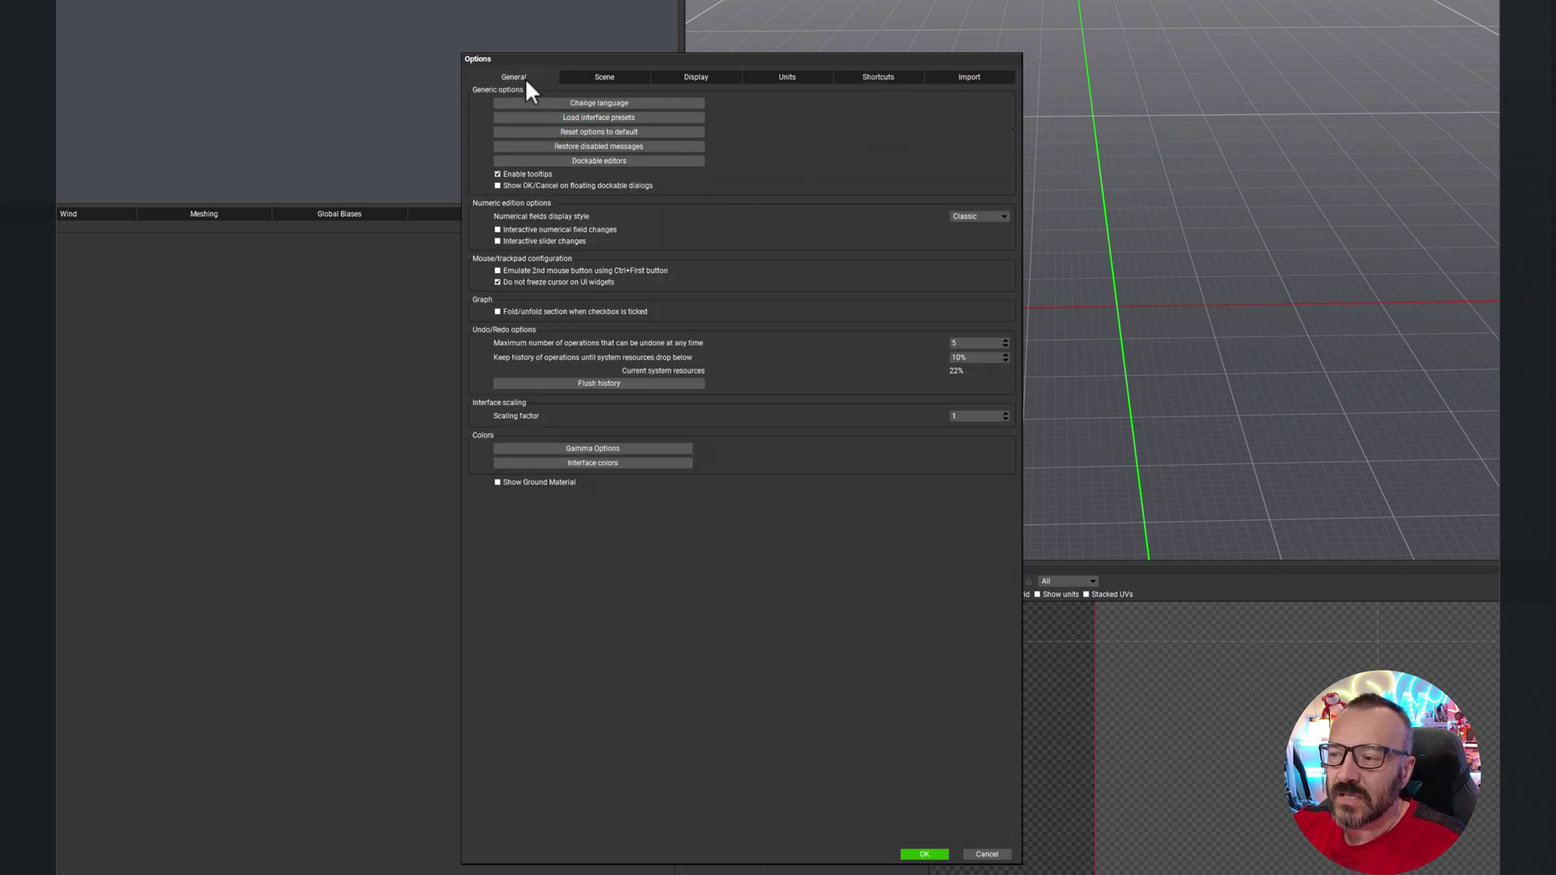
pyautogui.click(577, 119)
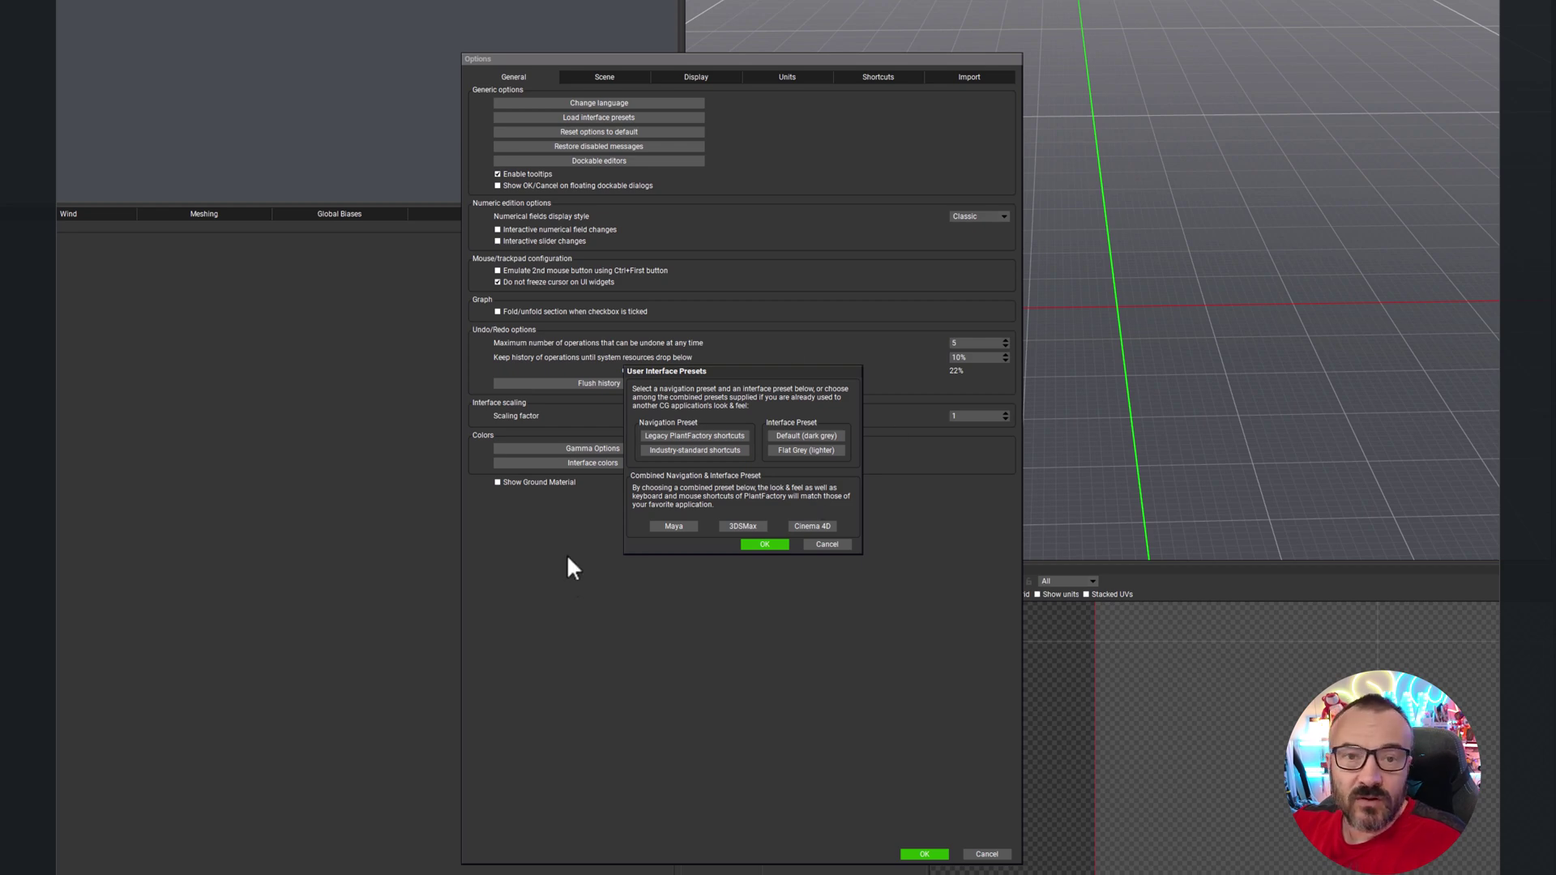
pyautogui.click(831, 545)
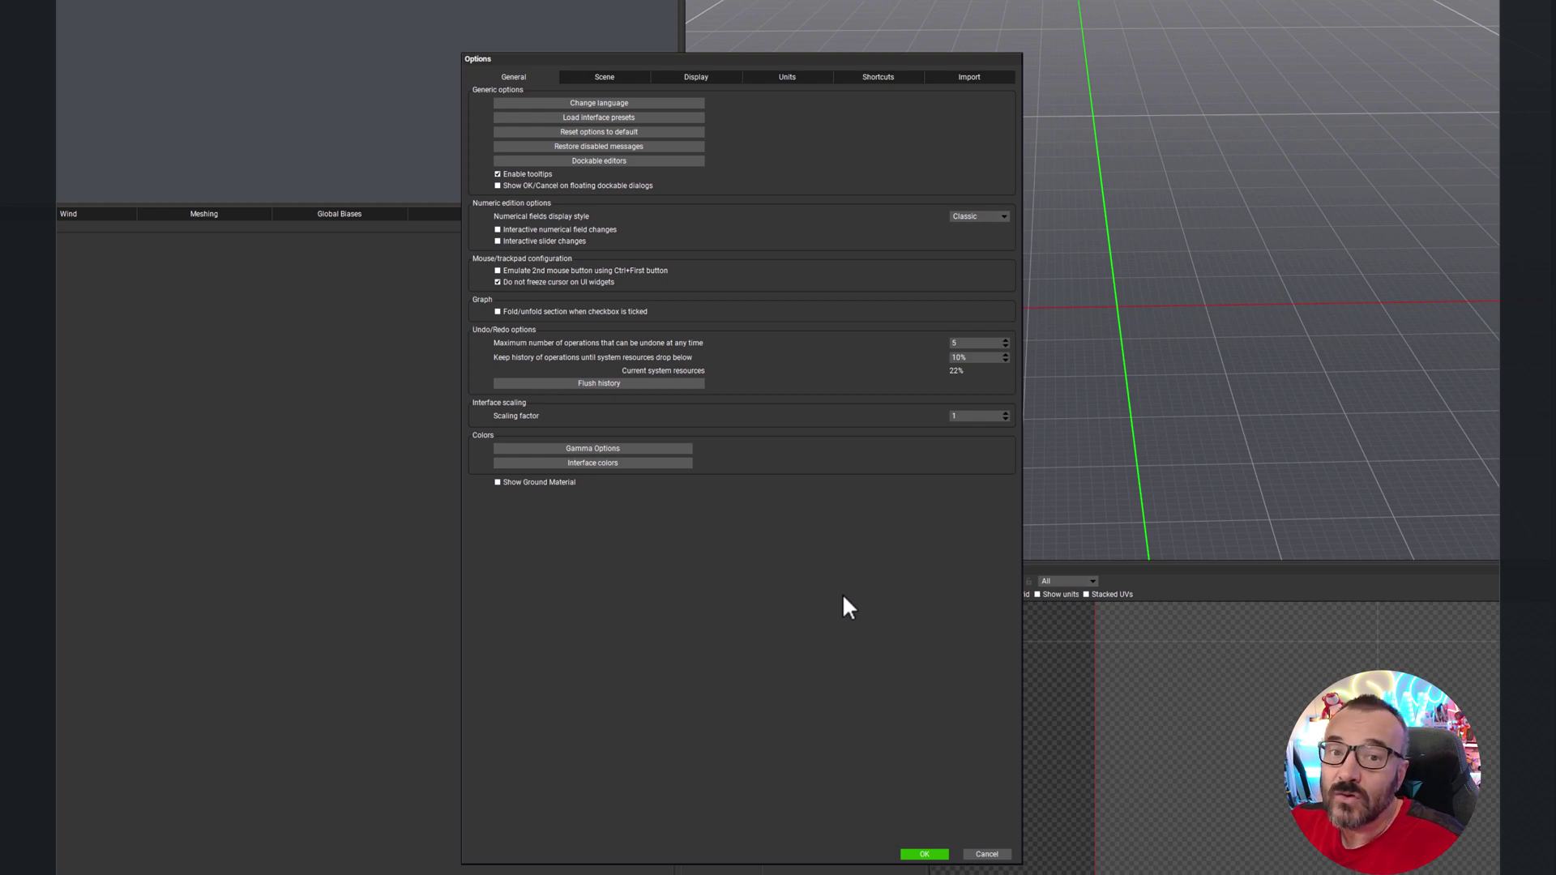
pyautogui.click(876, 81)
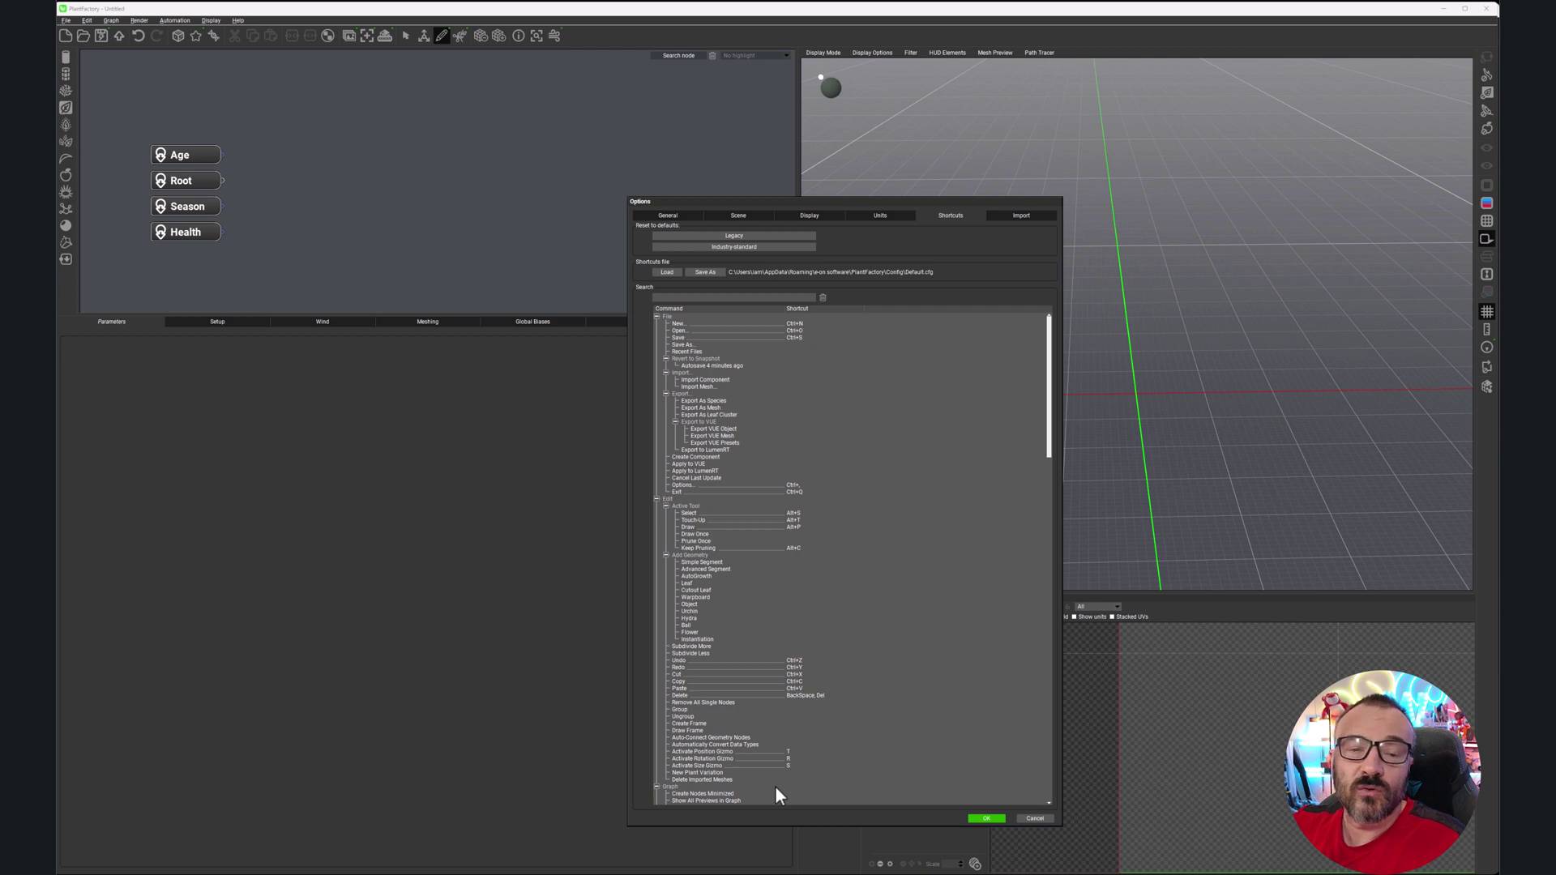
pyautogui.click(1047, 820)
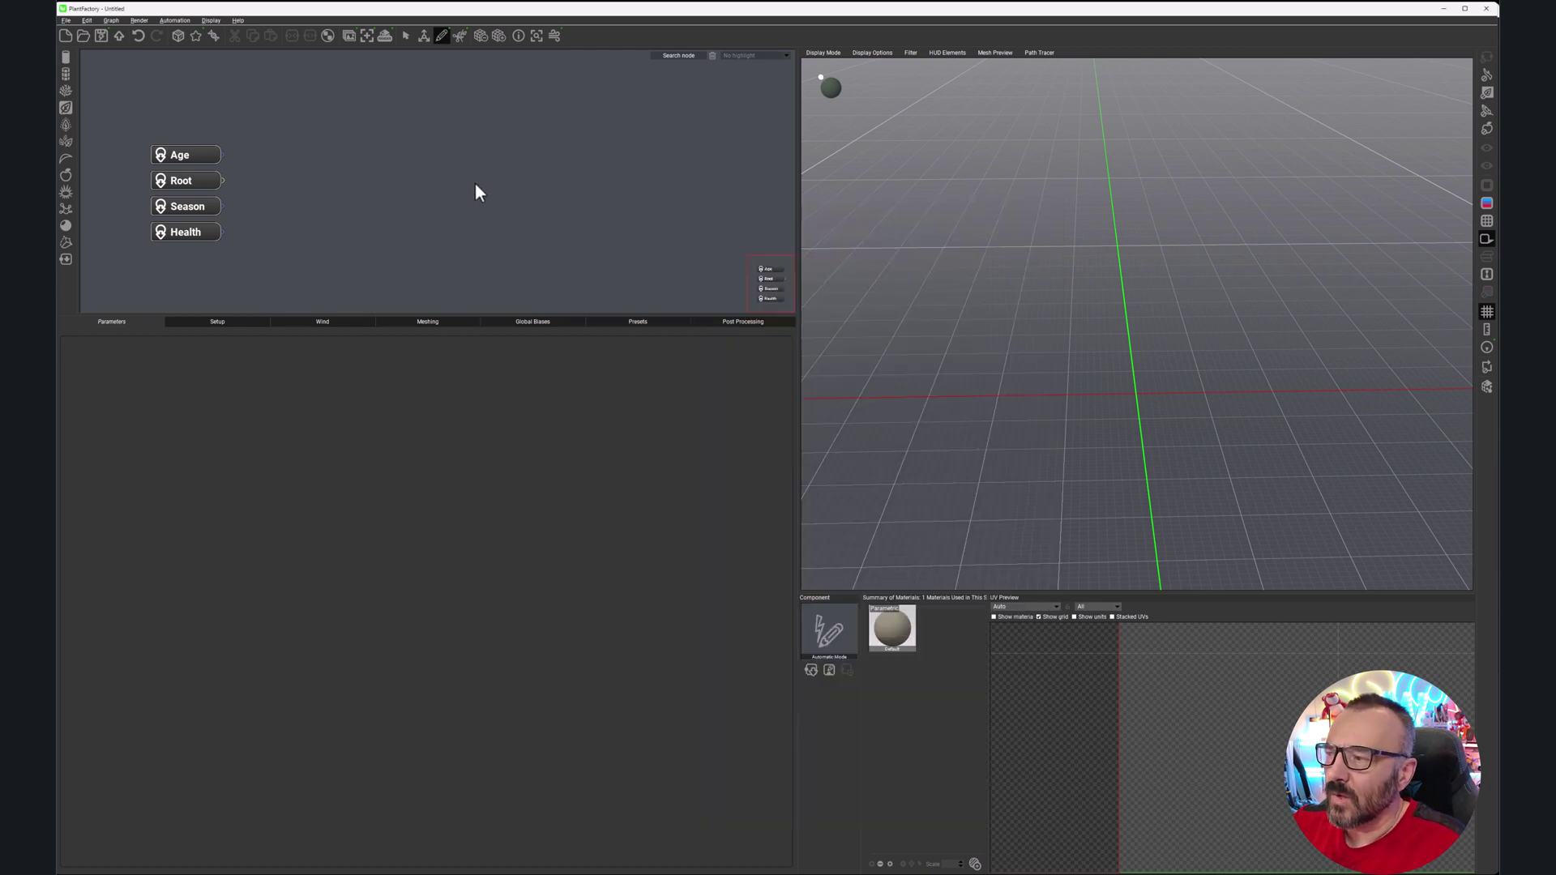
# Step: Add an Advanced Segment node to the graph and connect the Root node to its first input
pyautogui.moveTo(413, 188)
pyautogui.mouseDown()
pyautogui.moveTo(289, 184)
pyautogui.moveTo(437, 156)
pyautogui.moveTo(441, 202)
pyautogui.moveTo(444, 145)
pyautogui.mouseUp()
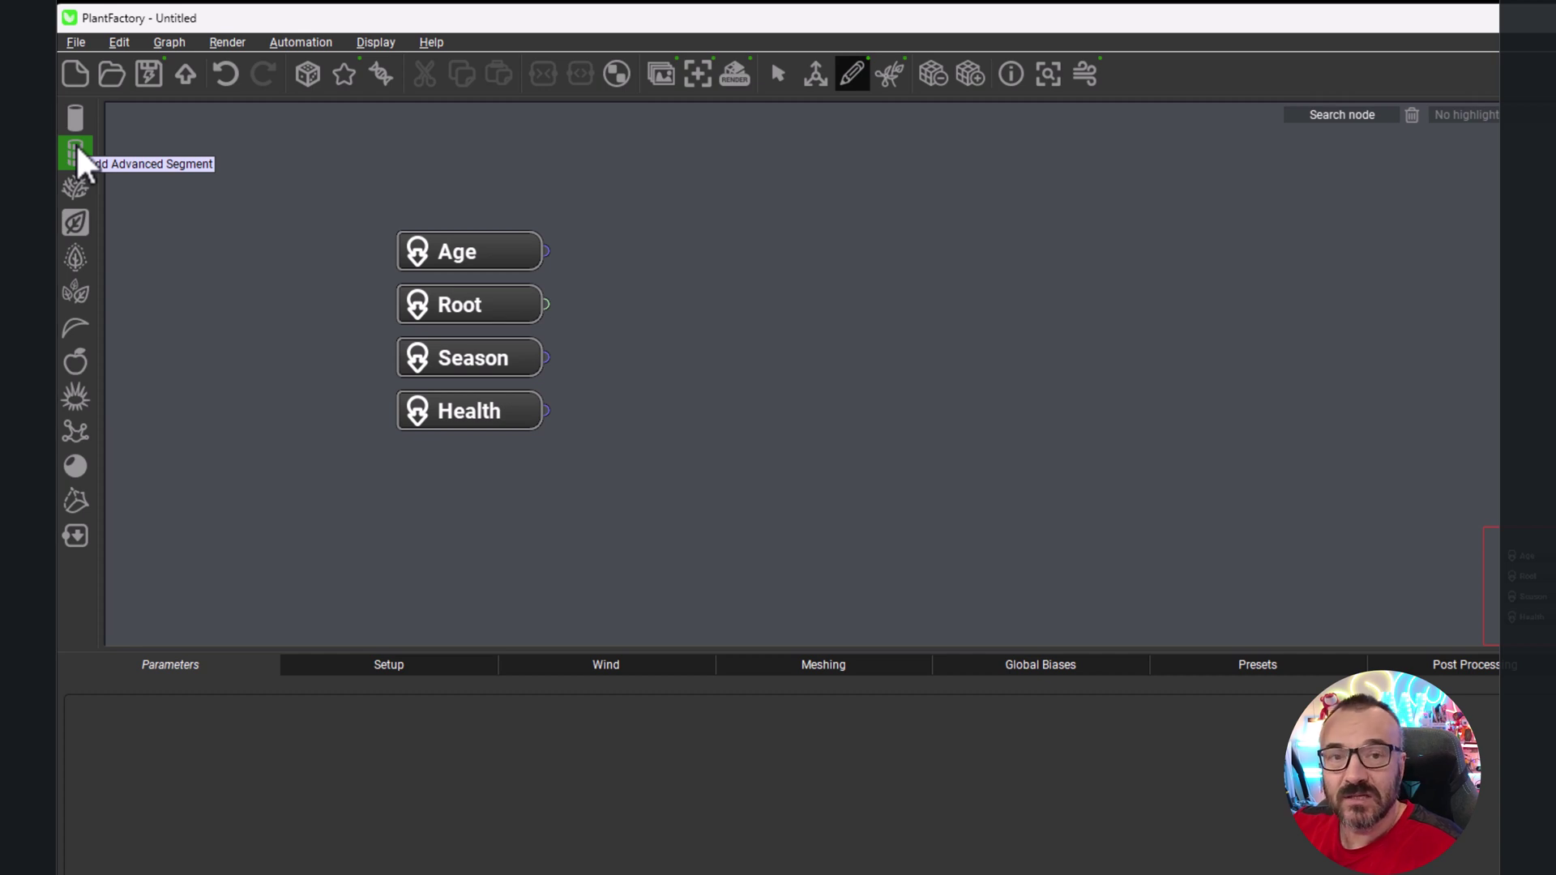
pyautogui.click(76, 150)
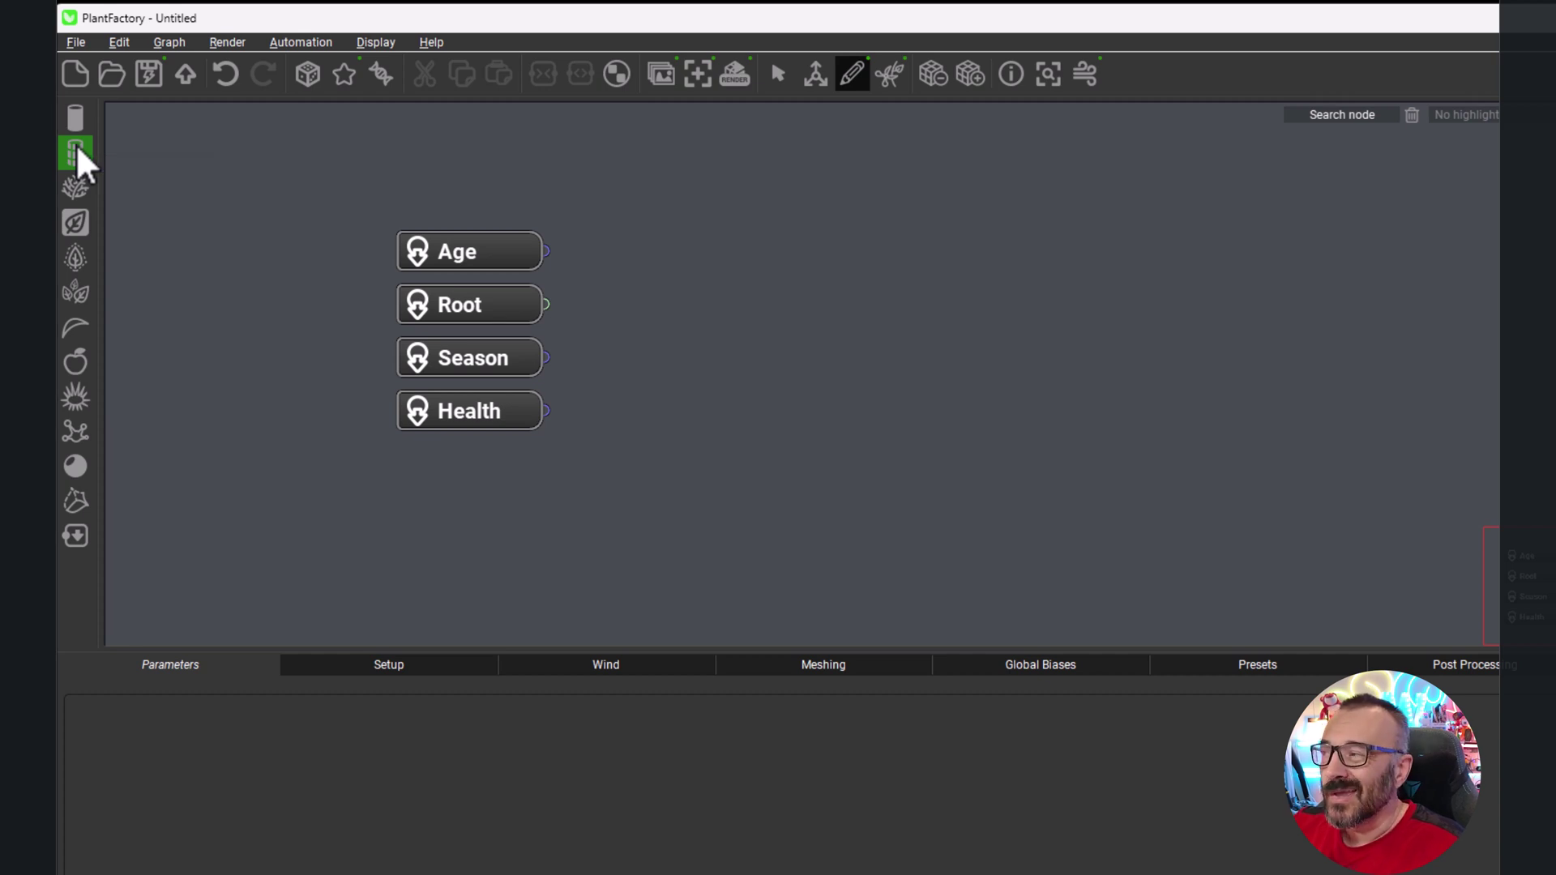
pyautogui.moveTo(931, 354); pyautogui.dragTo(794, 305)
pyautogui.moveTo(544, 304); pyautogui.dragTo(715, 328)
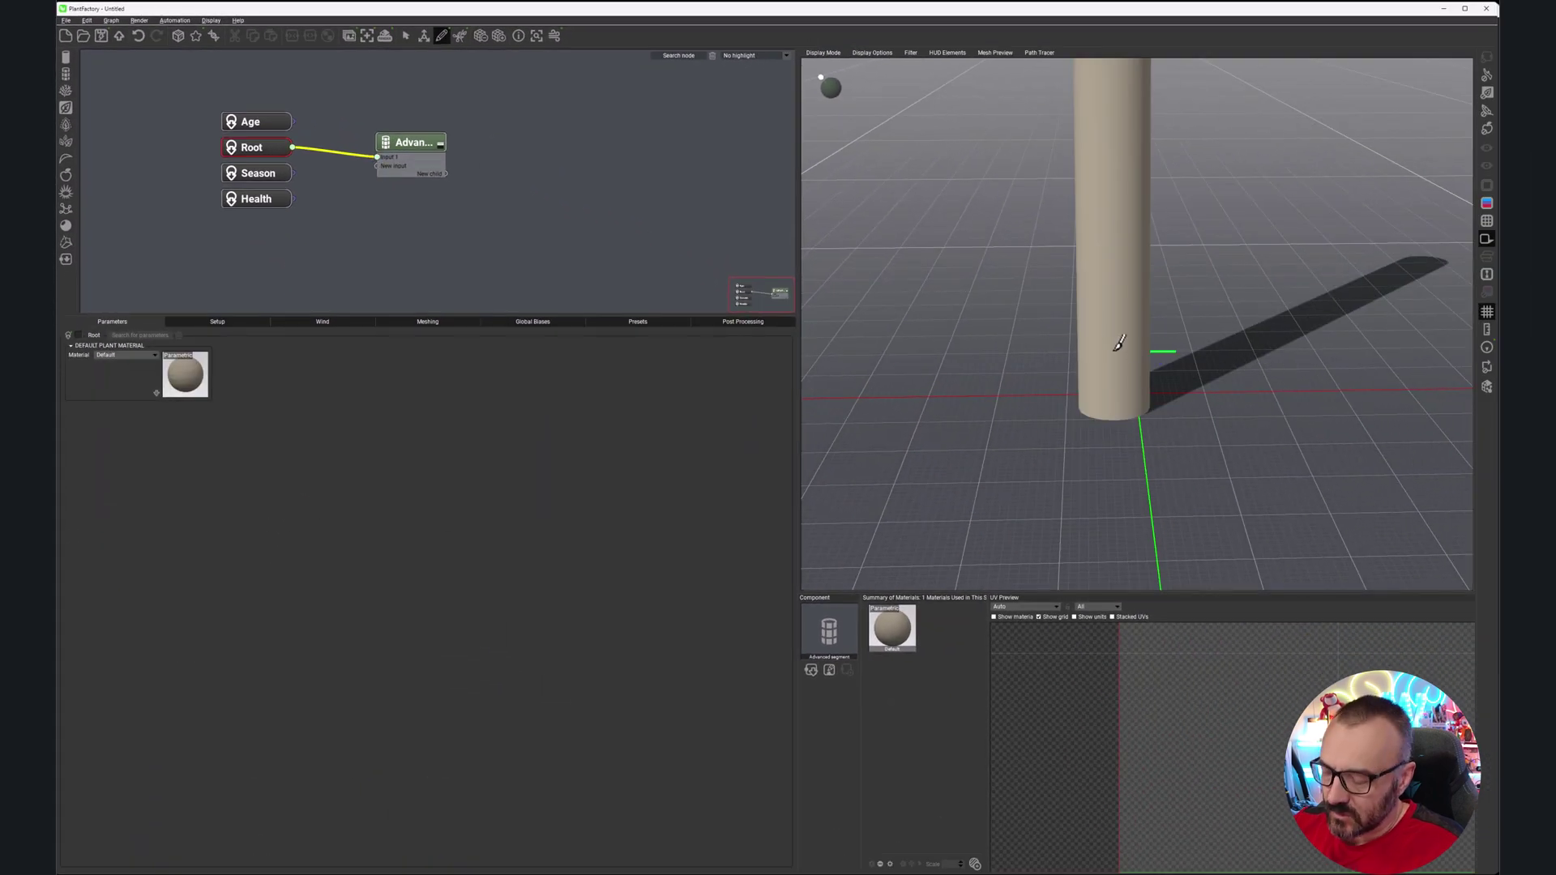
pyautogui.moveTo(1102, 303); pyautogui.dragTo(1160, 358)
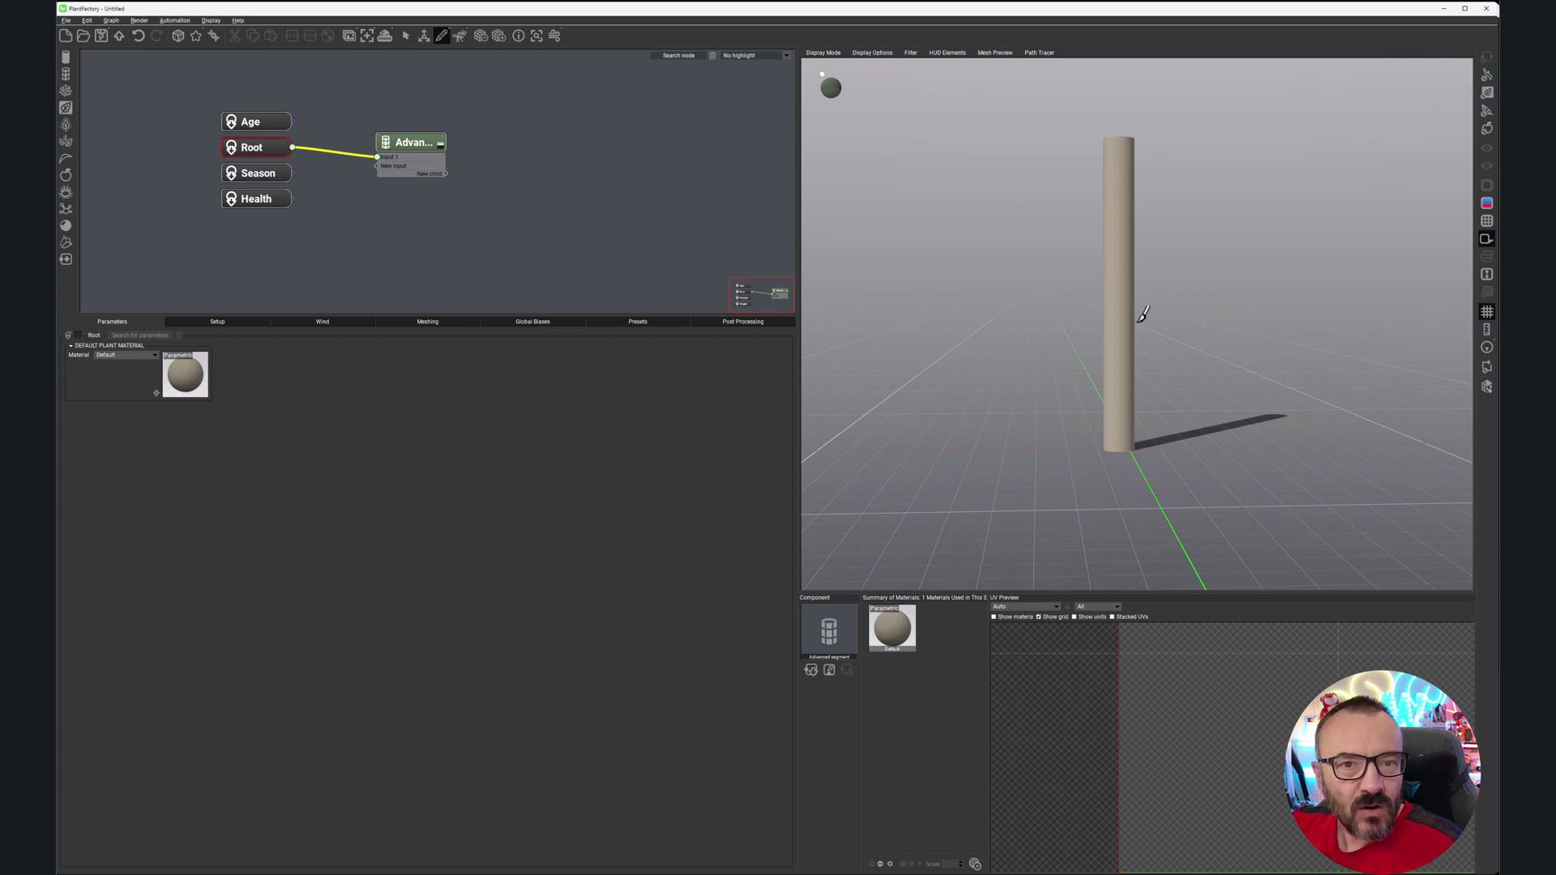
# Step: Configure the units options so that 1 TPF unit equals 1 meter
pyautogui.click(66, 21)
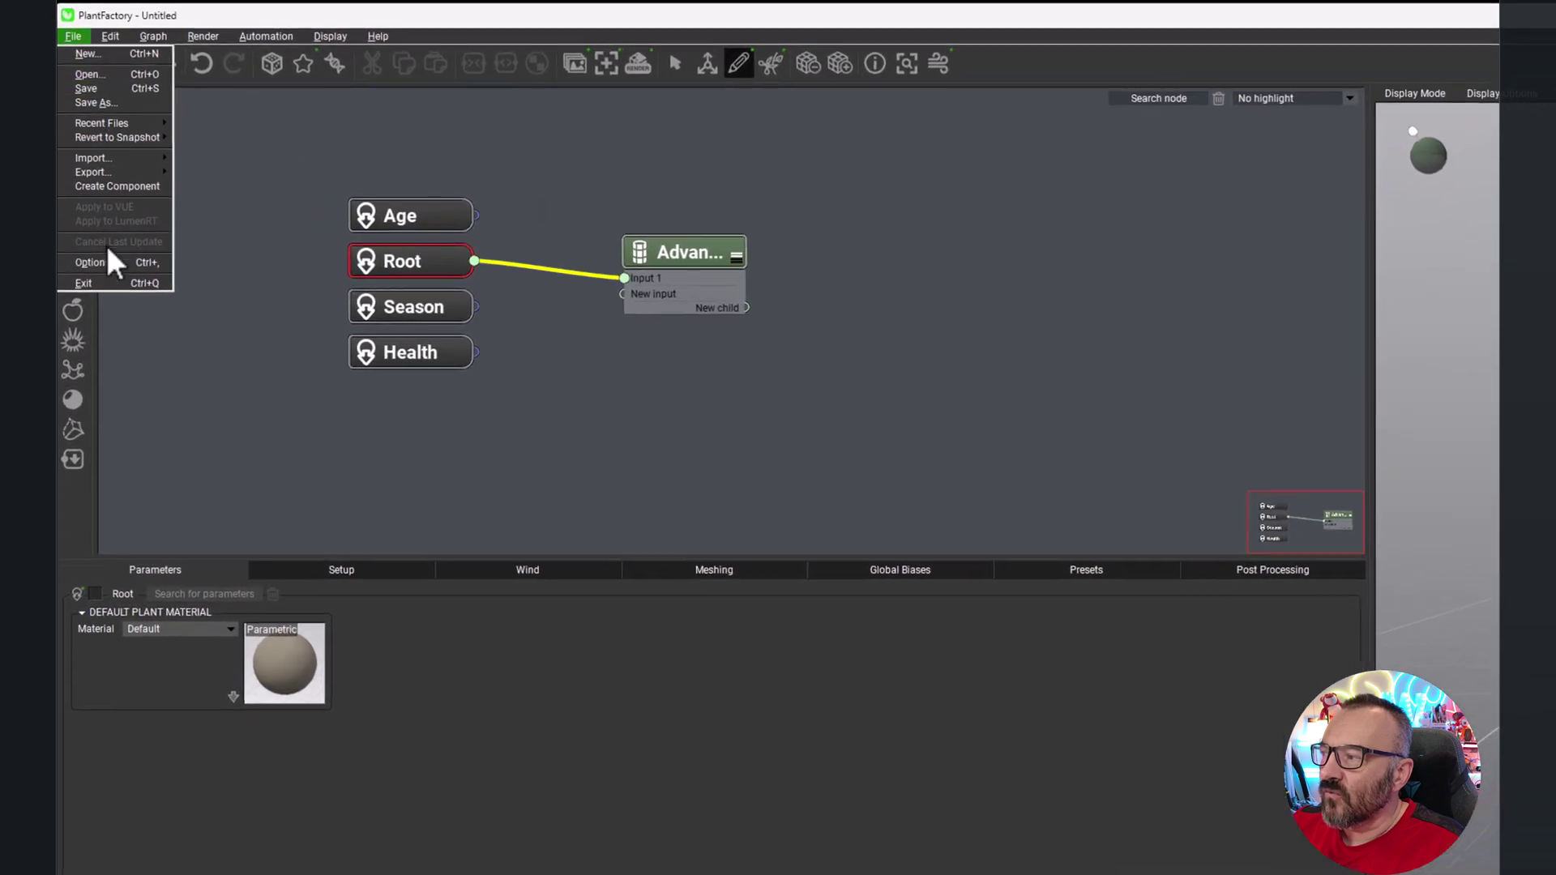
pyautogui.click(109, 261)
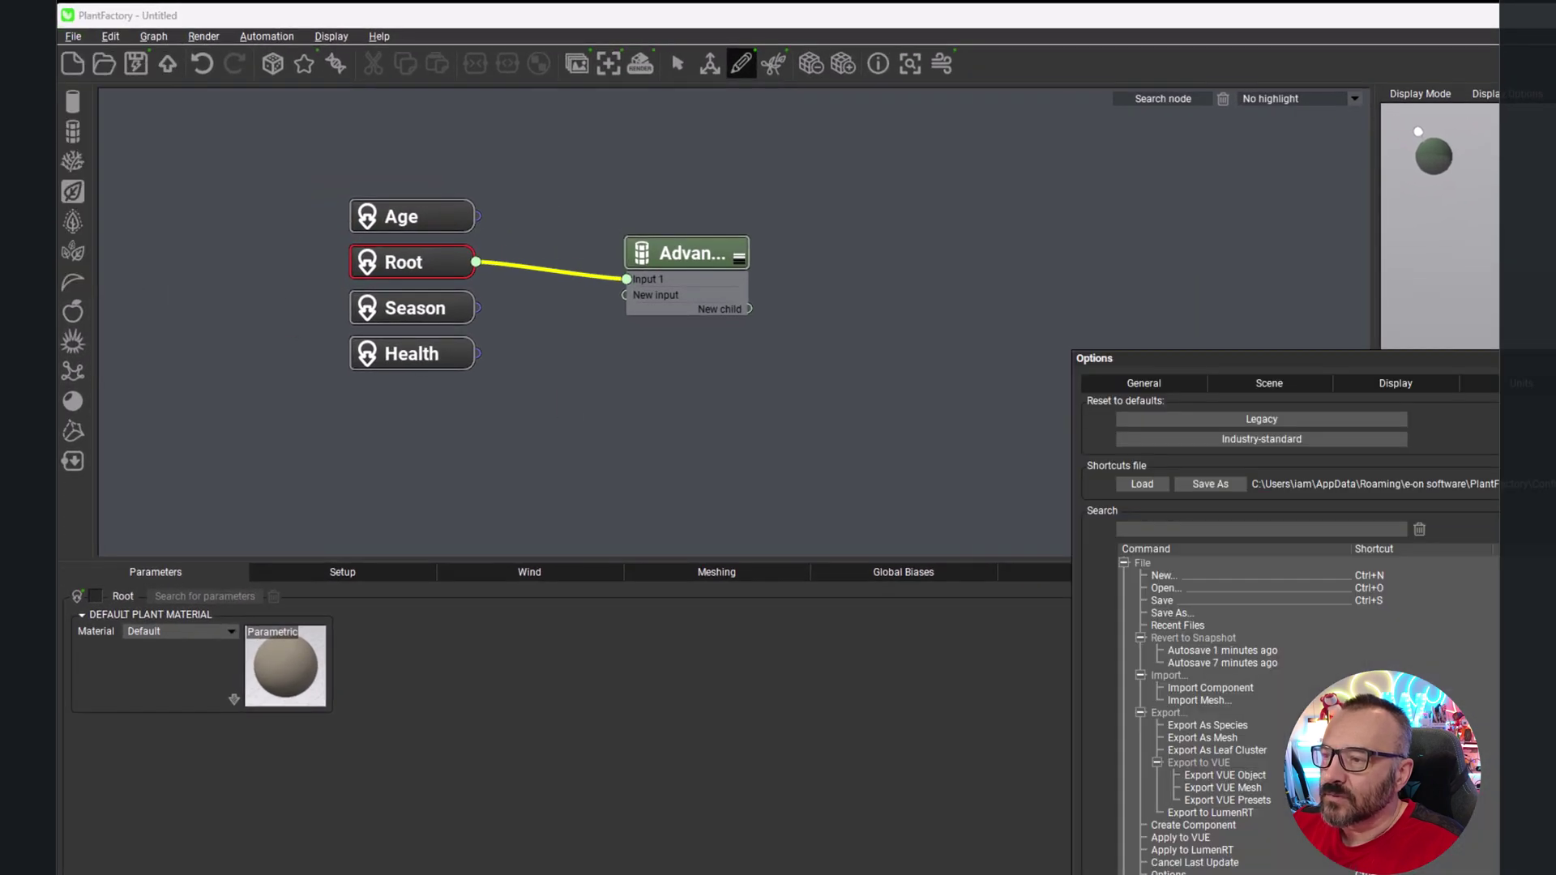
pyautogui.click(1522, 383)
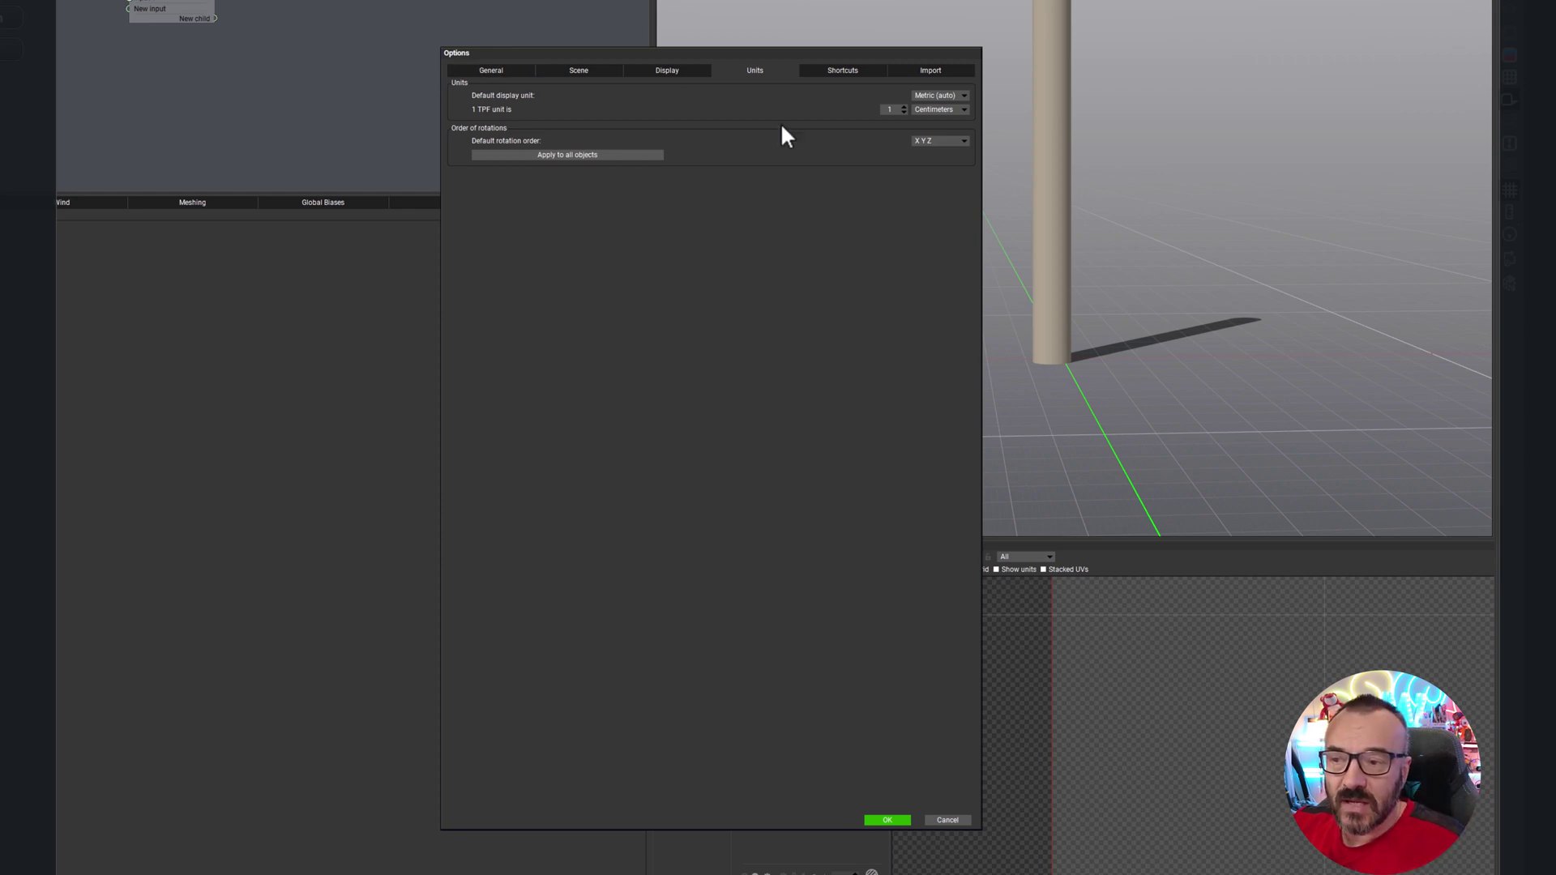
pyautogui.click(964, 109)
pyautogui.click(942, 122)
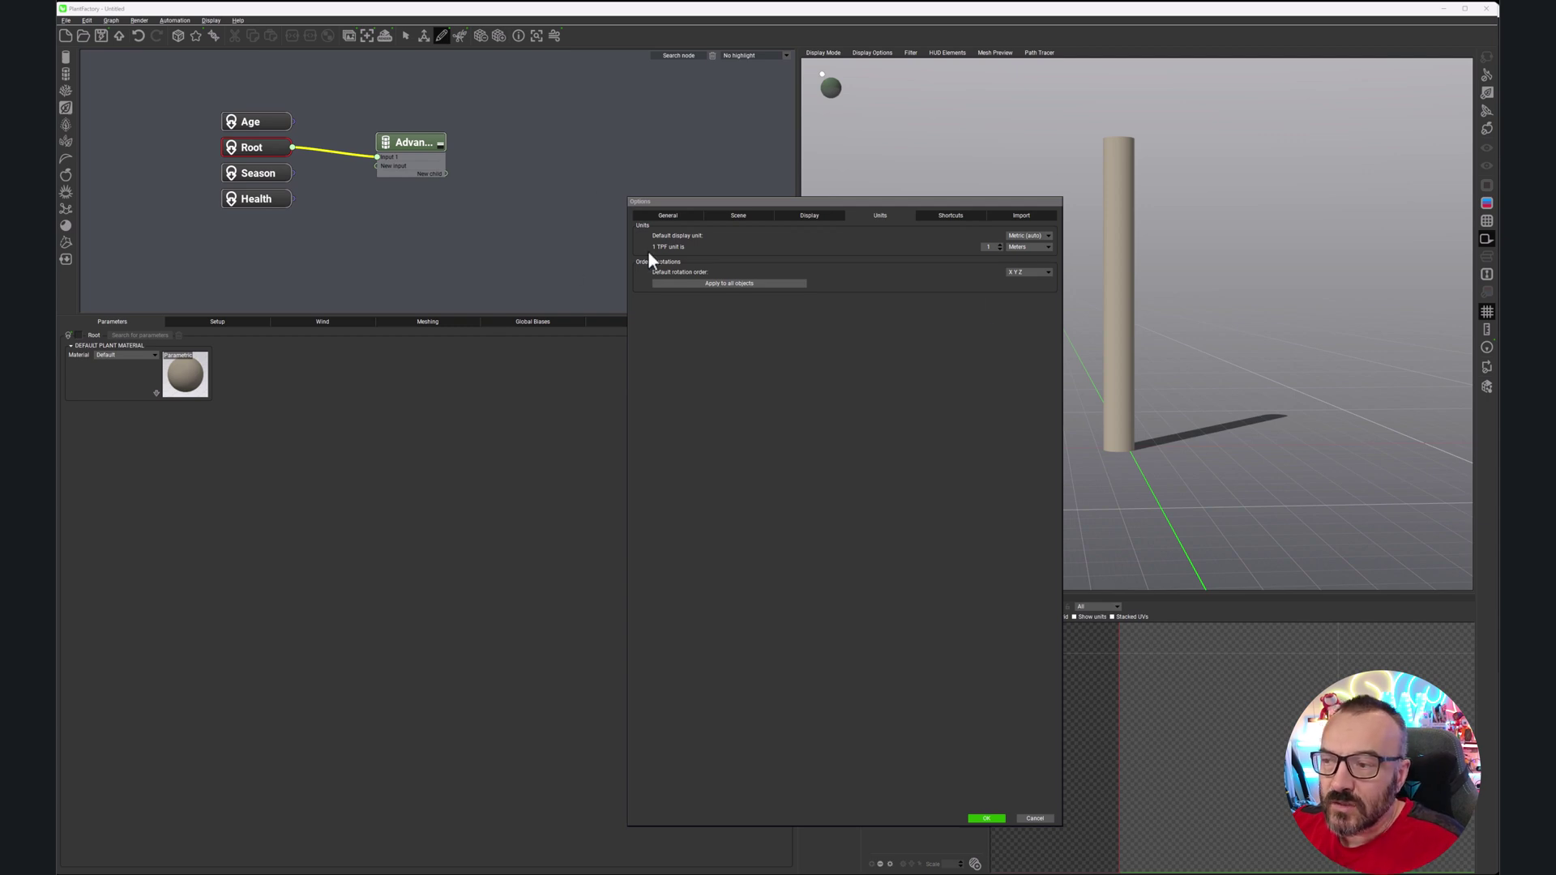
pyautogui.click(987, 818)
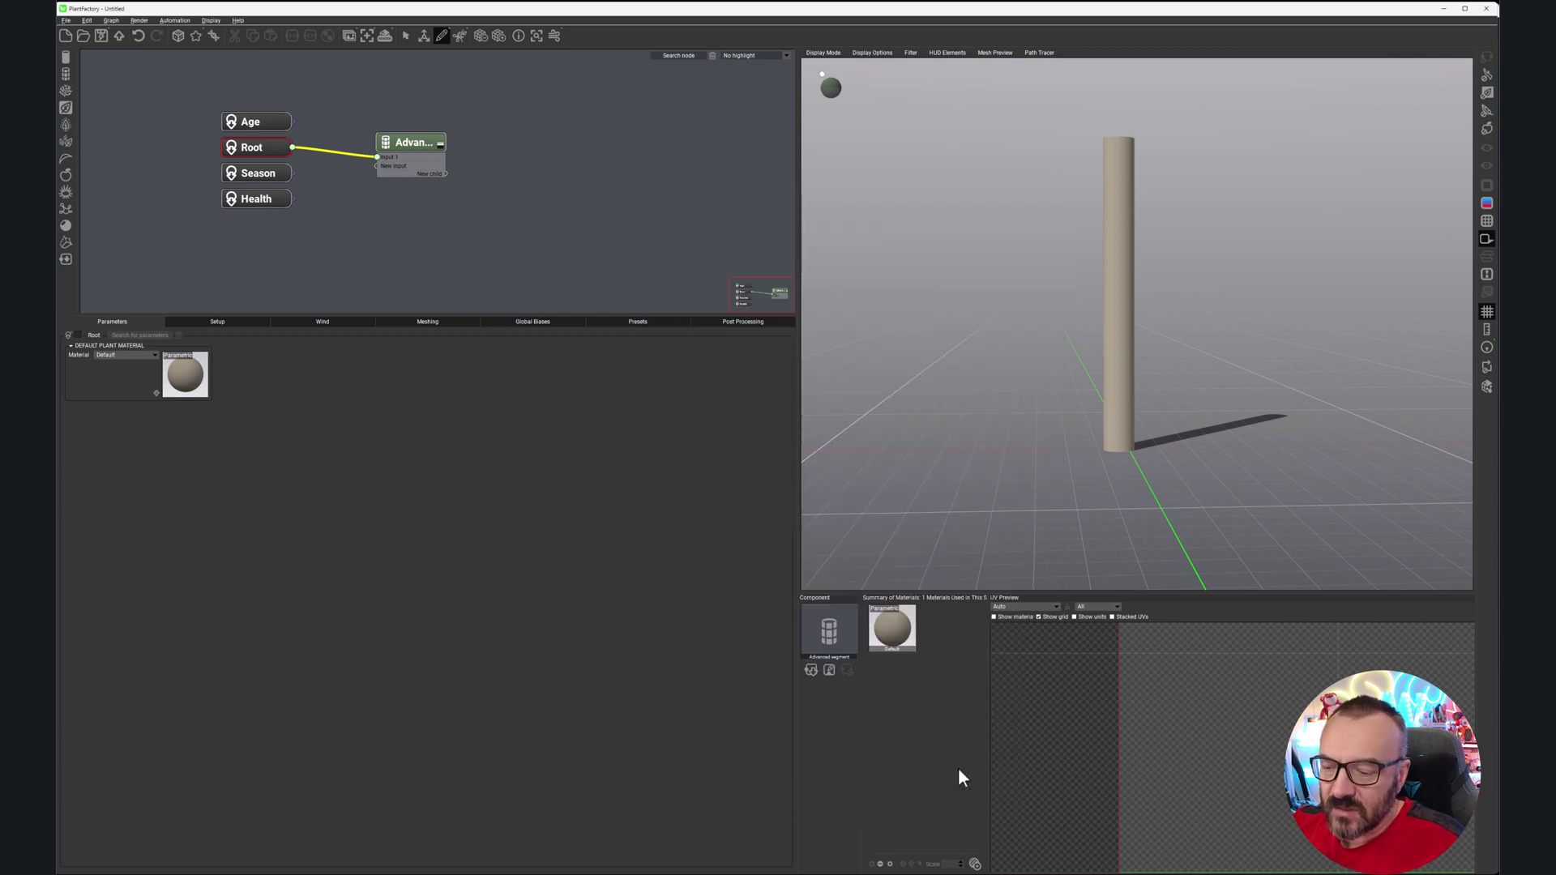
# Step: Rename the Advanced Segment node as Trunk and set its node colour to red
pyautogui.click(412, 142)
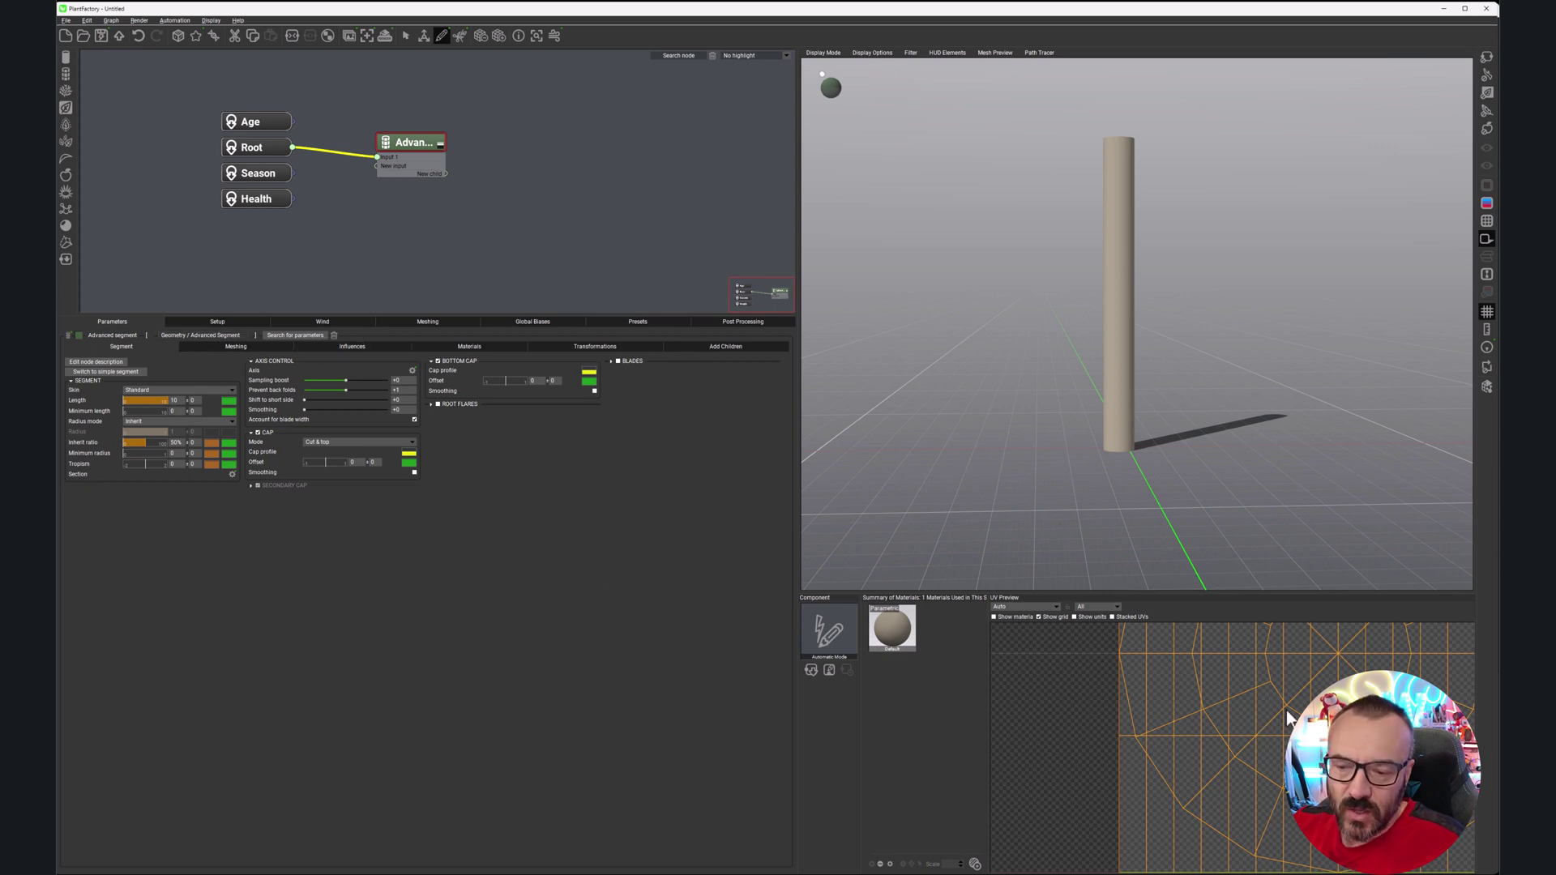
pyautogui.moveTo(1311, 699); pyautogui.dragTo(1289, 774)
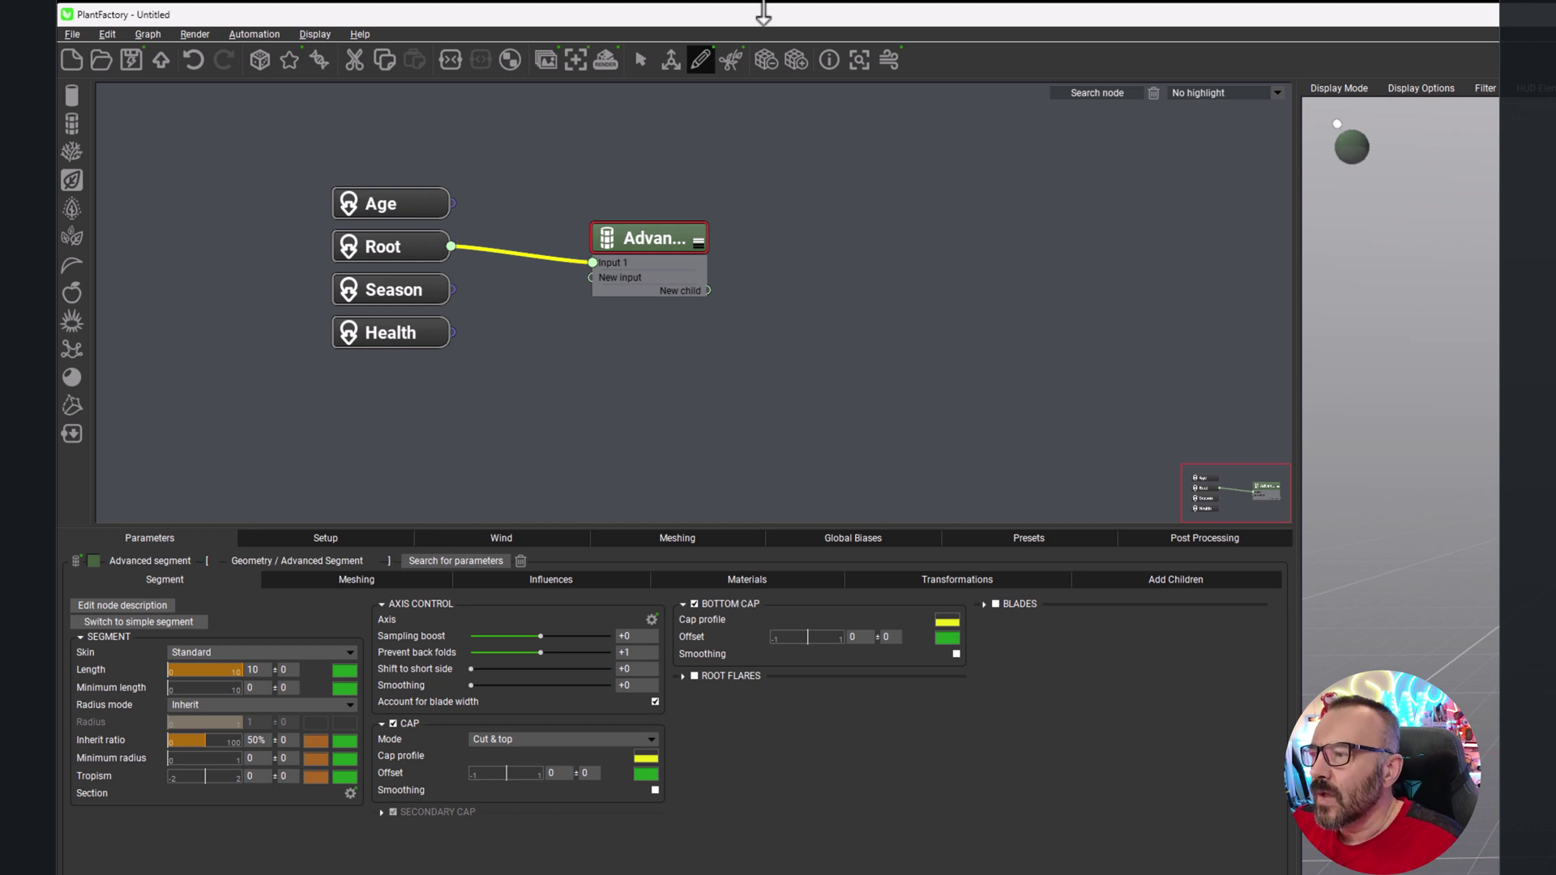
pyautogui.doubleClick(653, 238)
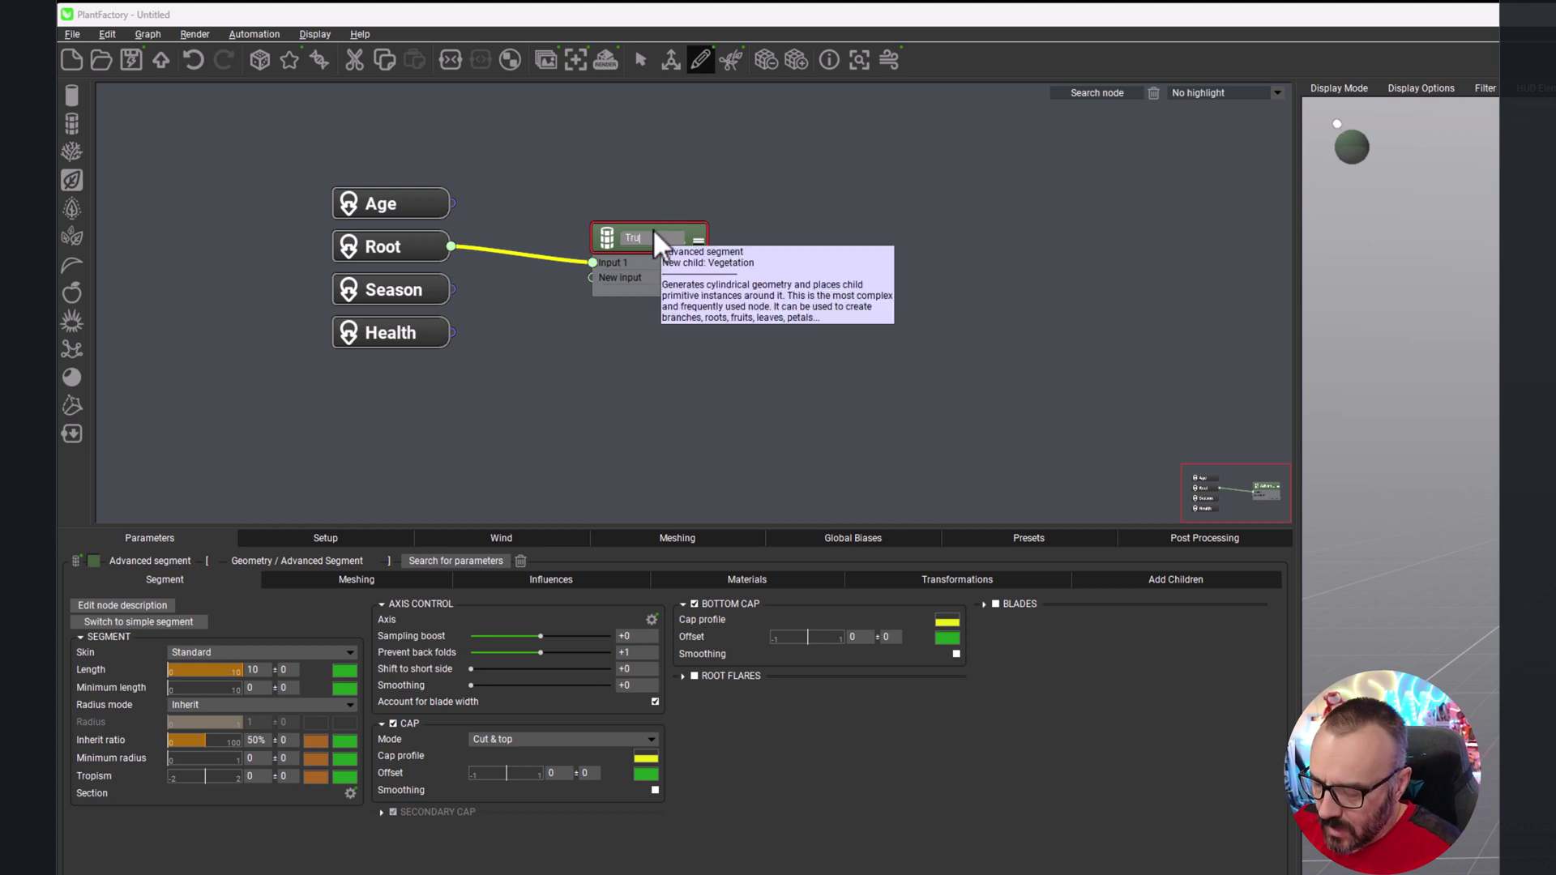
pyautogui.click(759, 149)
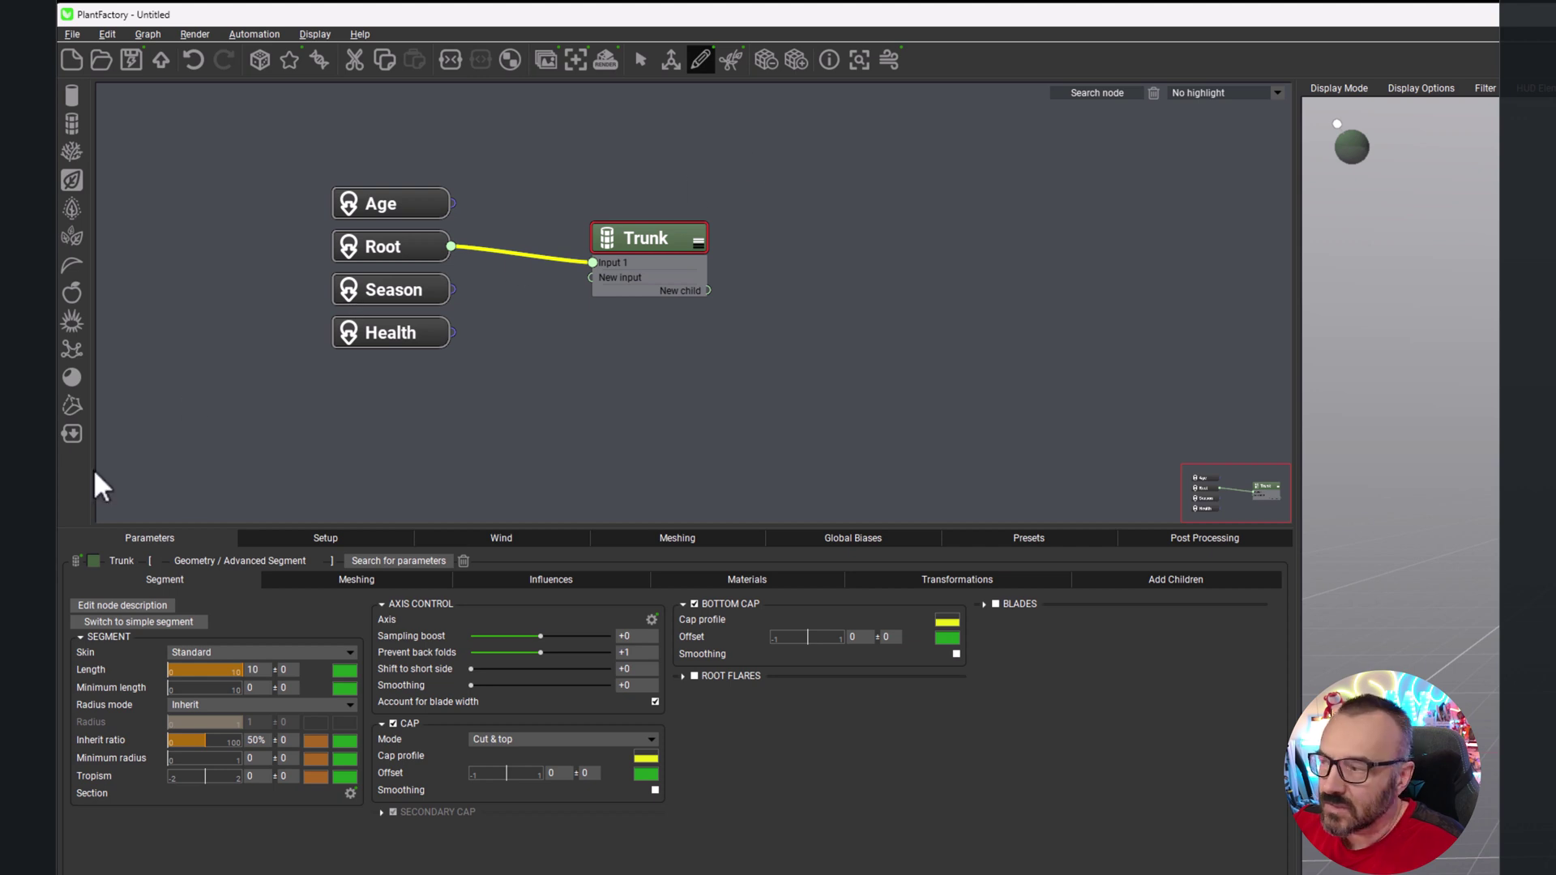
pyautogui.click(94, 561)
pyautogui.click(616, 679)
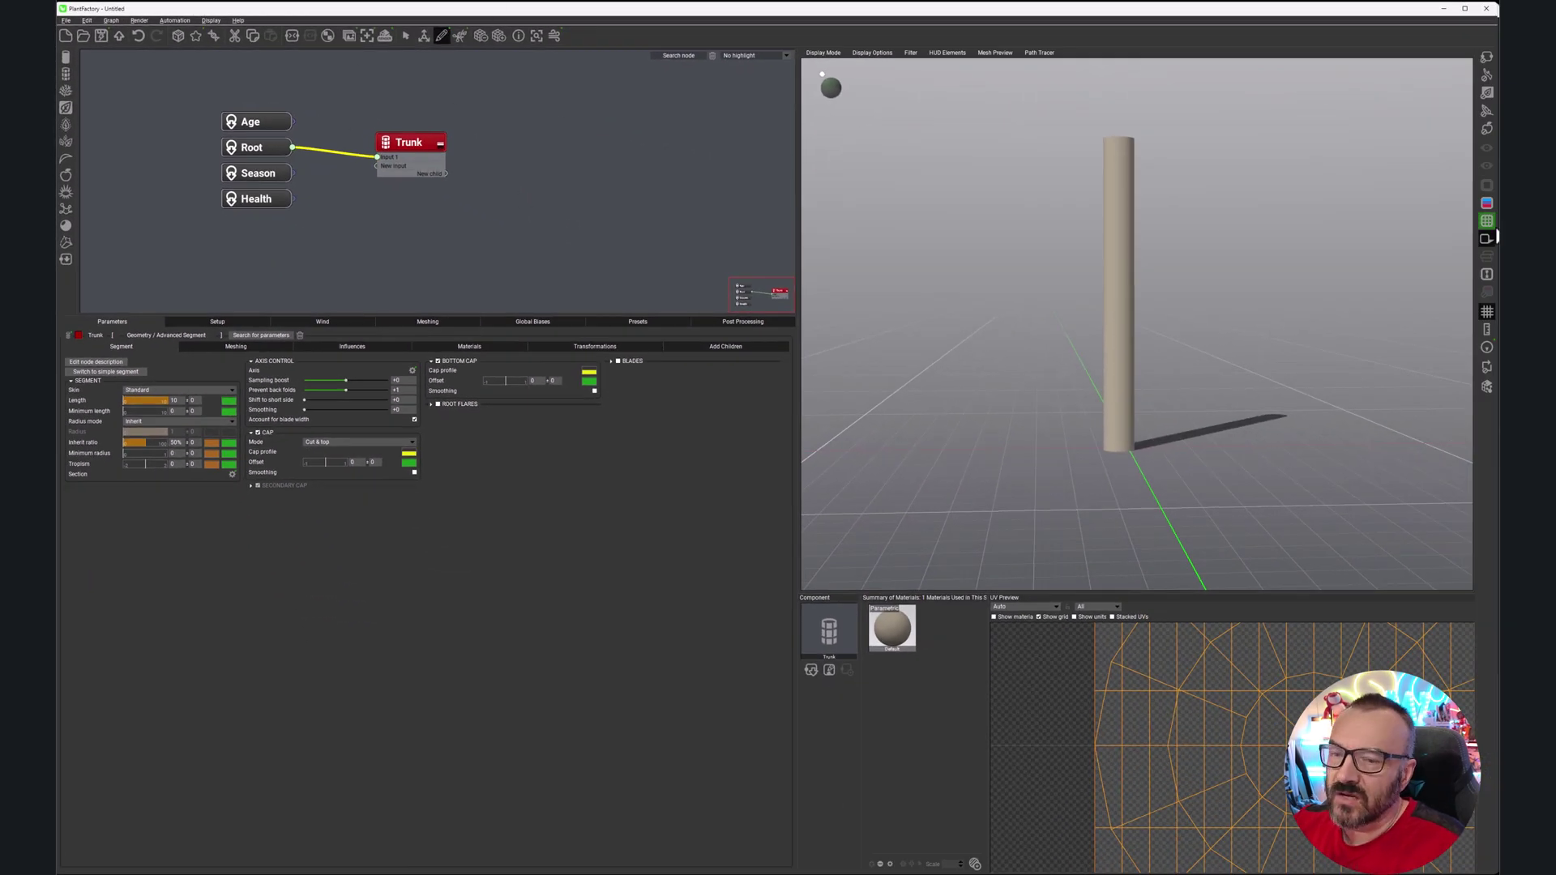
# Step: Toggle the node colour display in the 3D view to compare the trunk's node colour with its material
pyautogui.click(1487, 204)
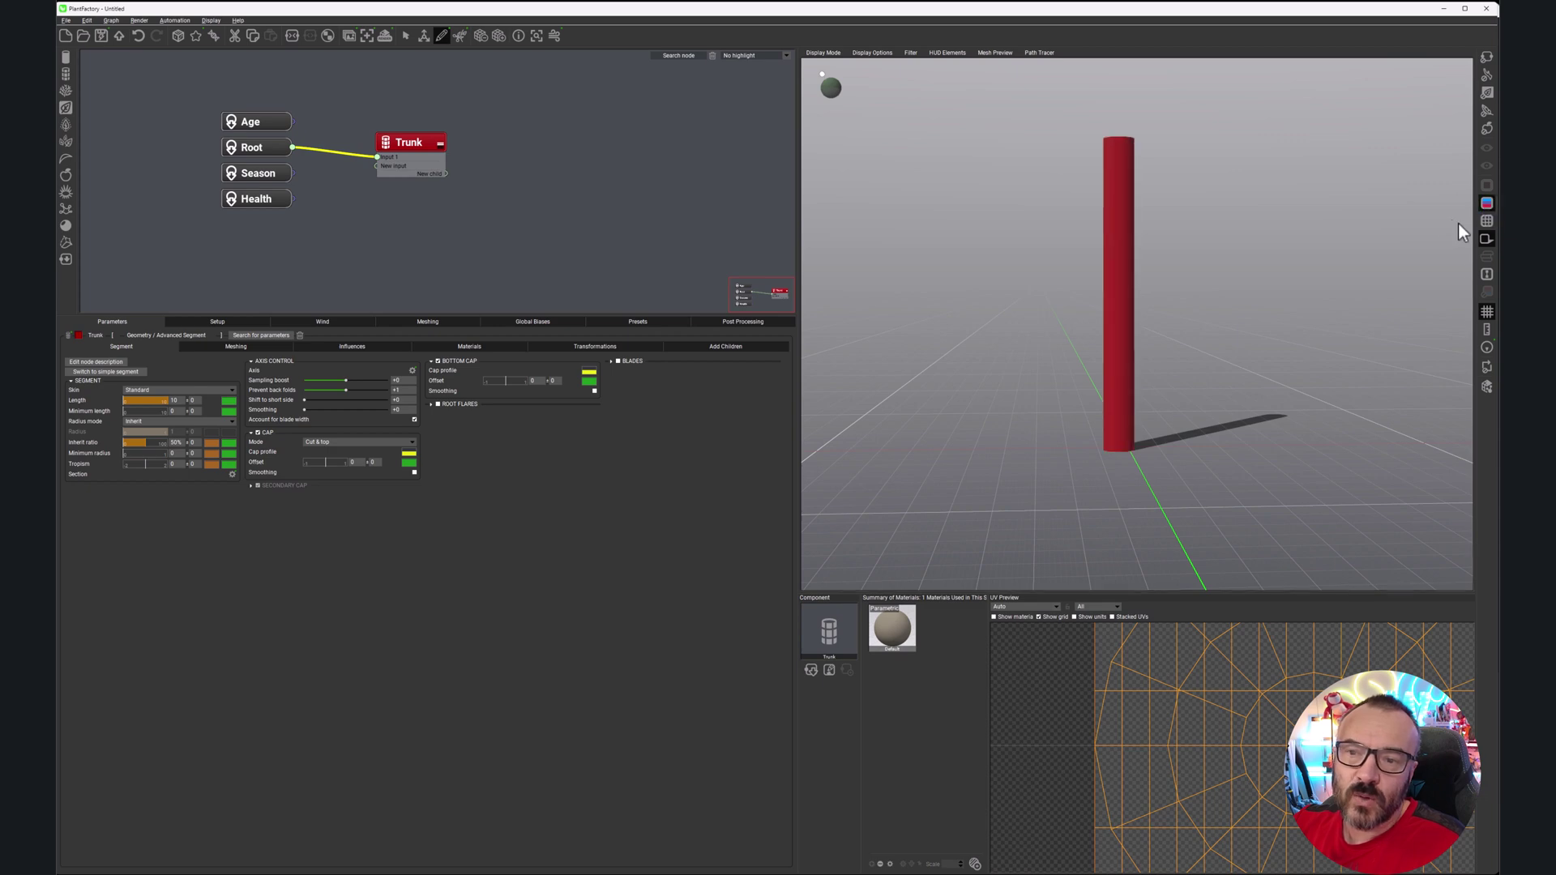
pyautogui.click(1487, 204)
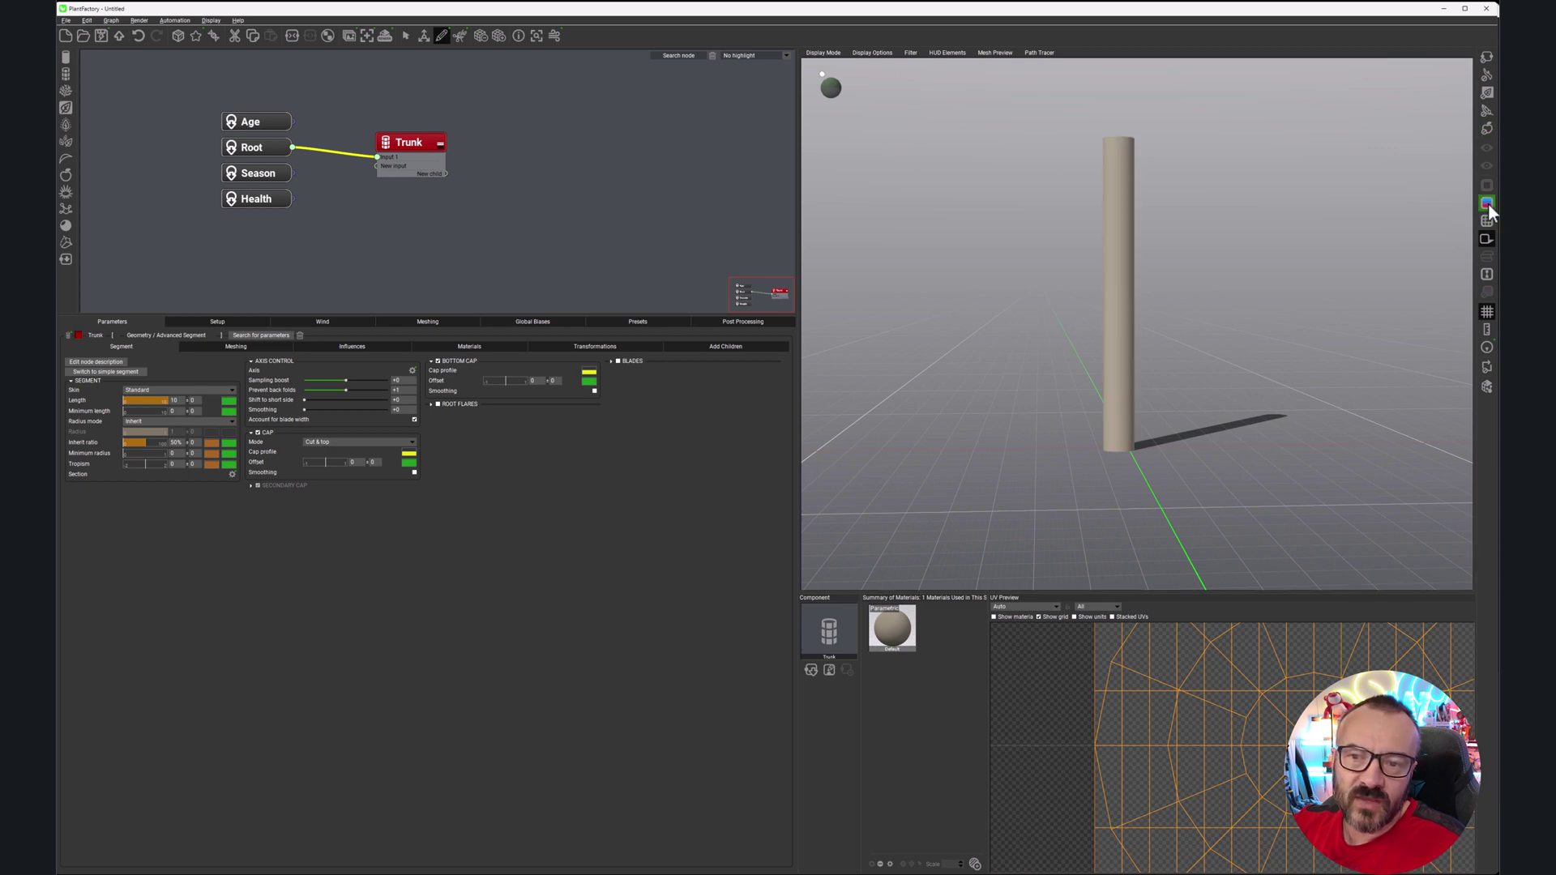
pyautogui.click(1487, 204)
pyautogui.click(1486, 204)
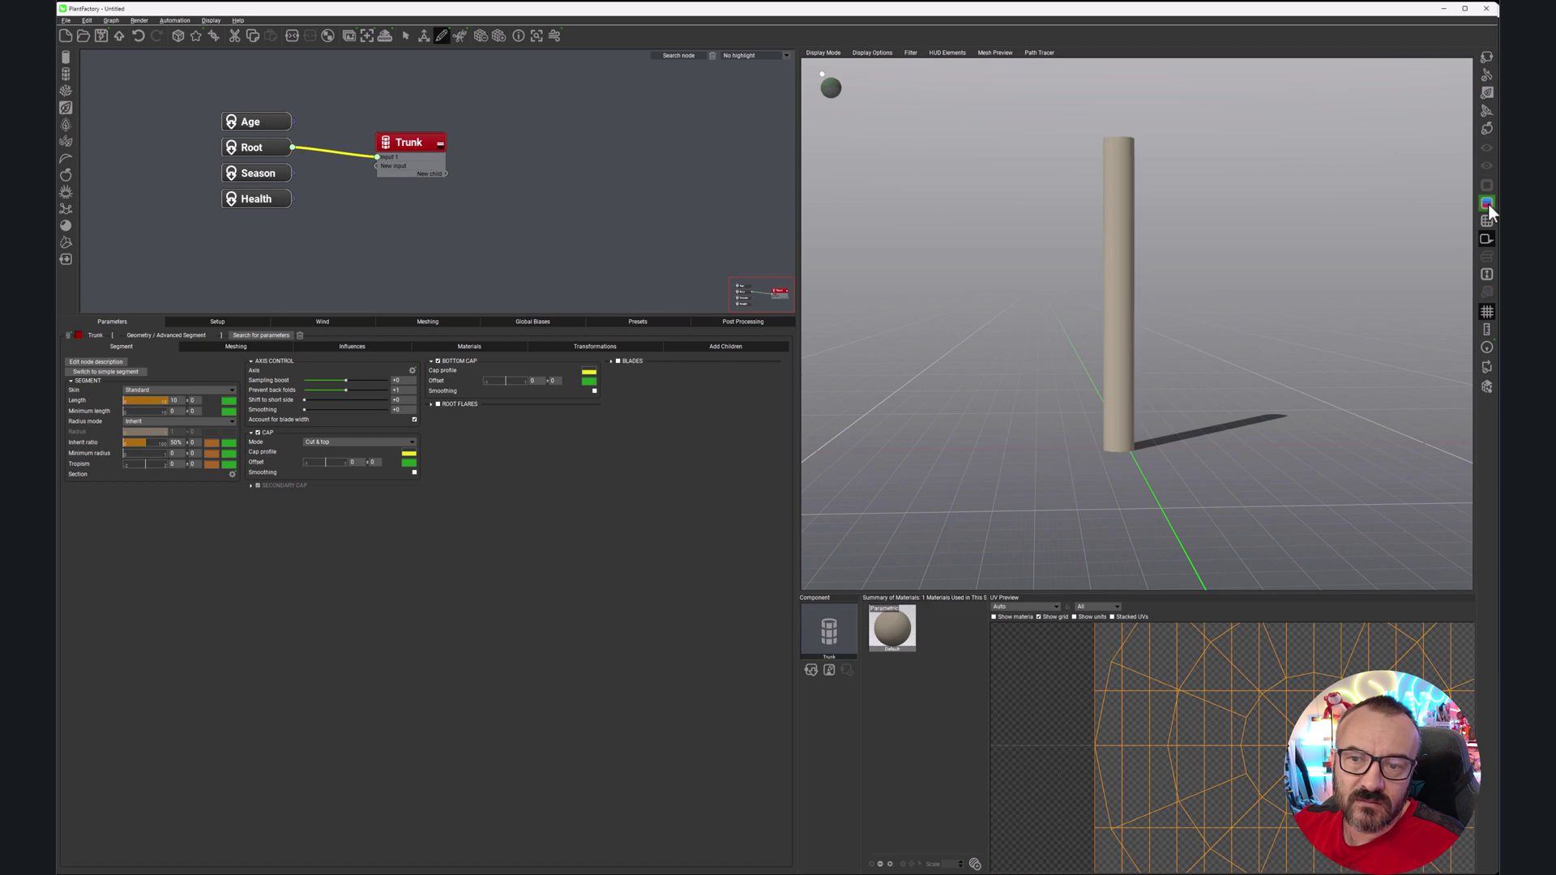
pyautogui.click(1487, 204)
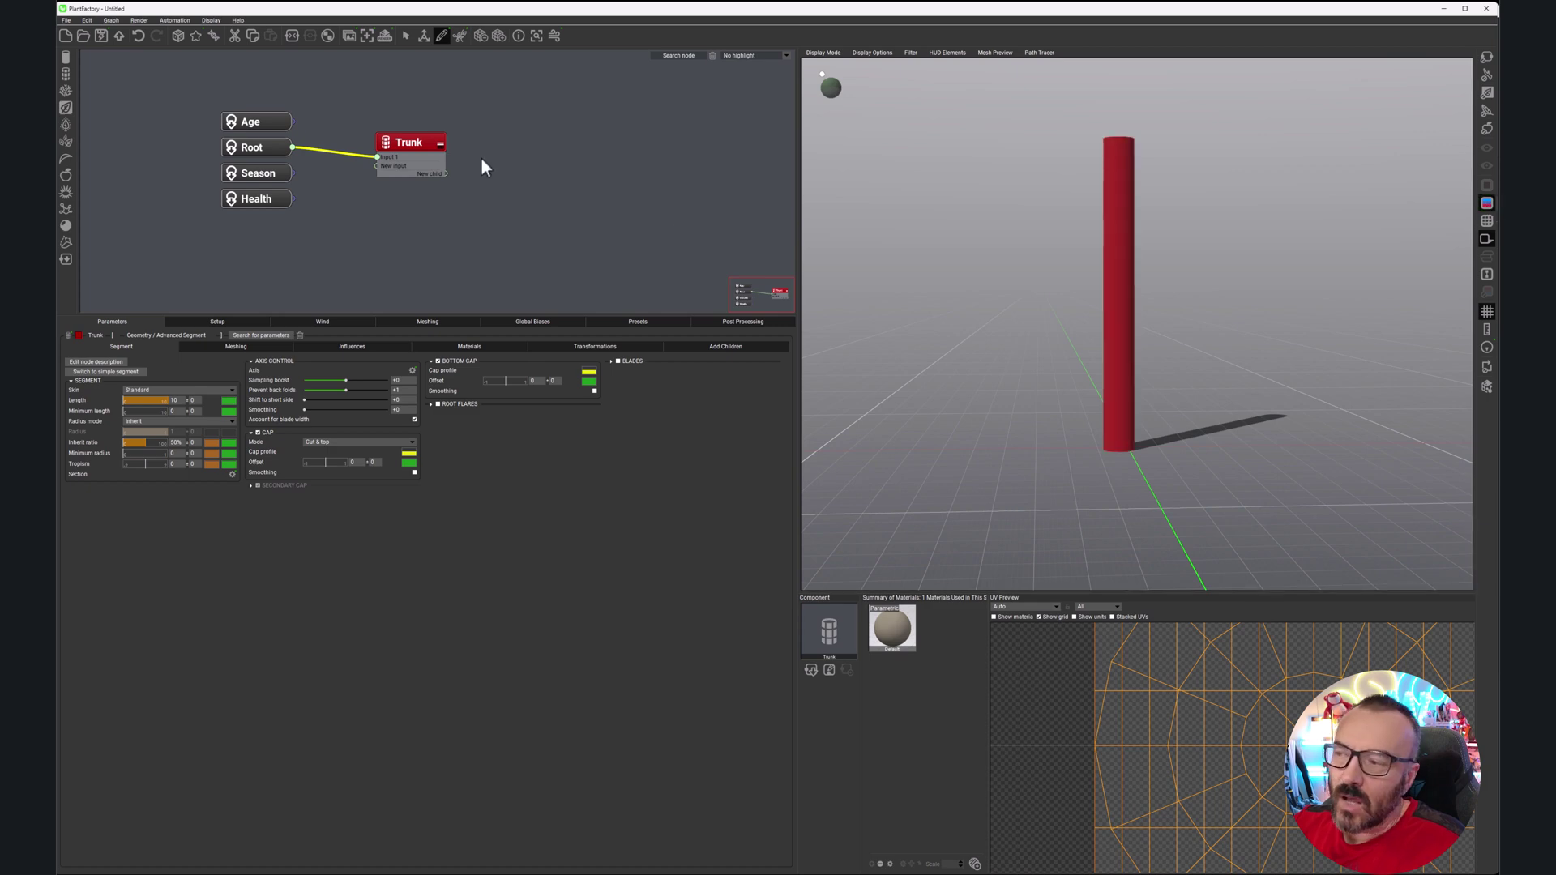
pyautogui.click(1489, 203)
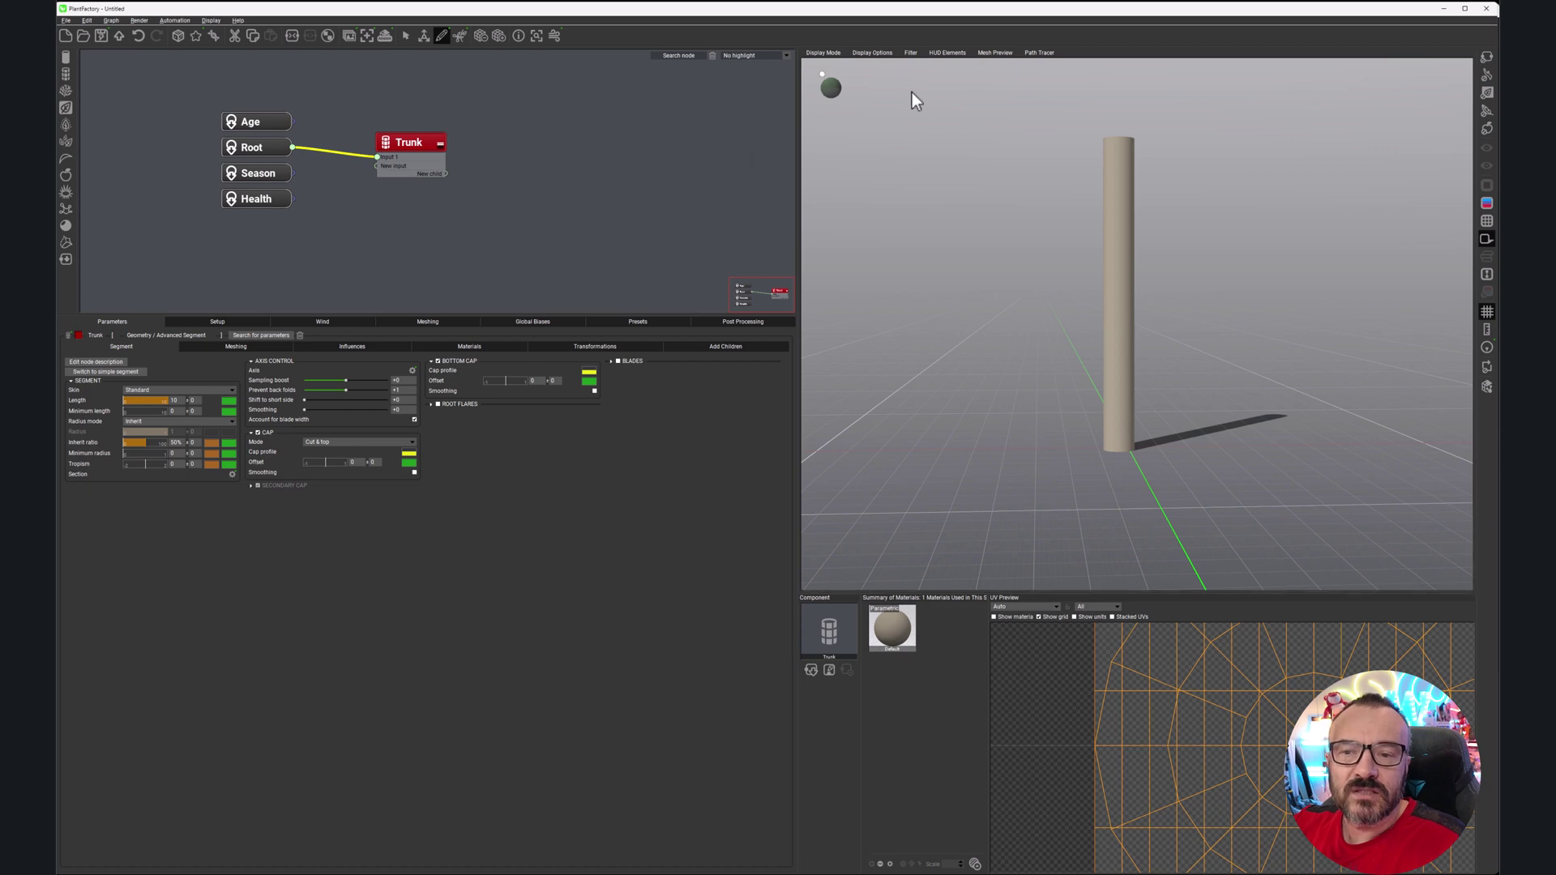
pyautogui.click(1487, 203)
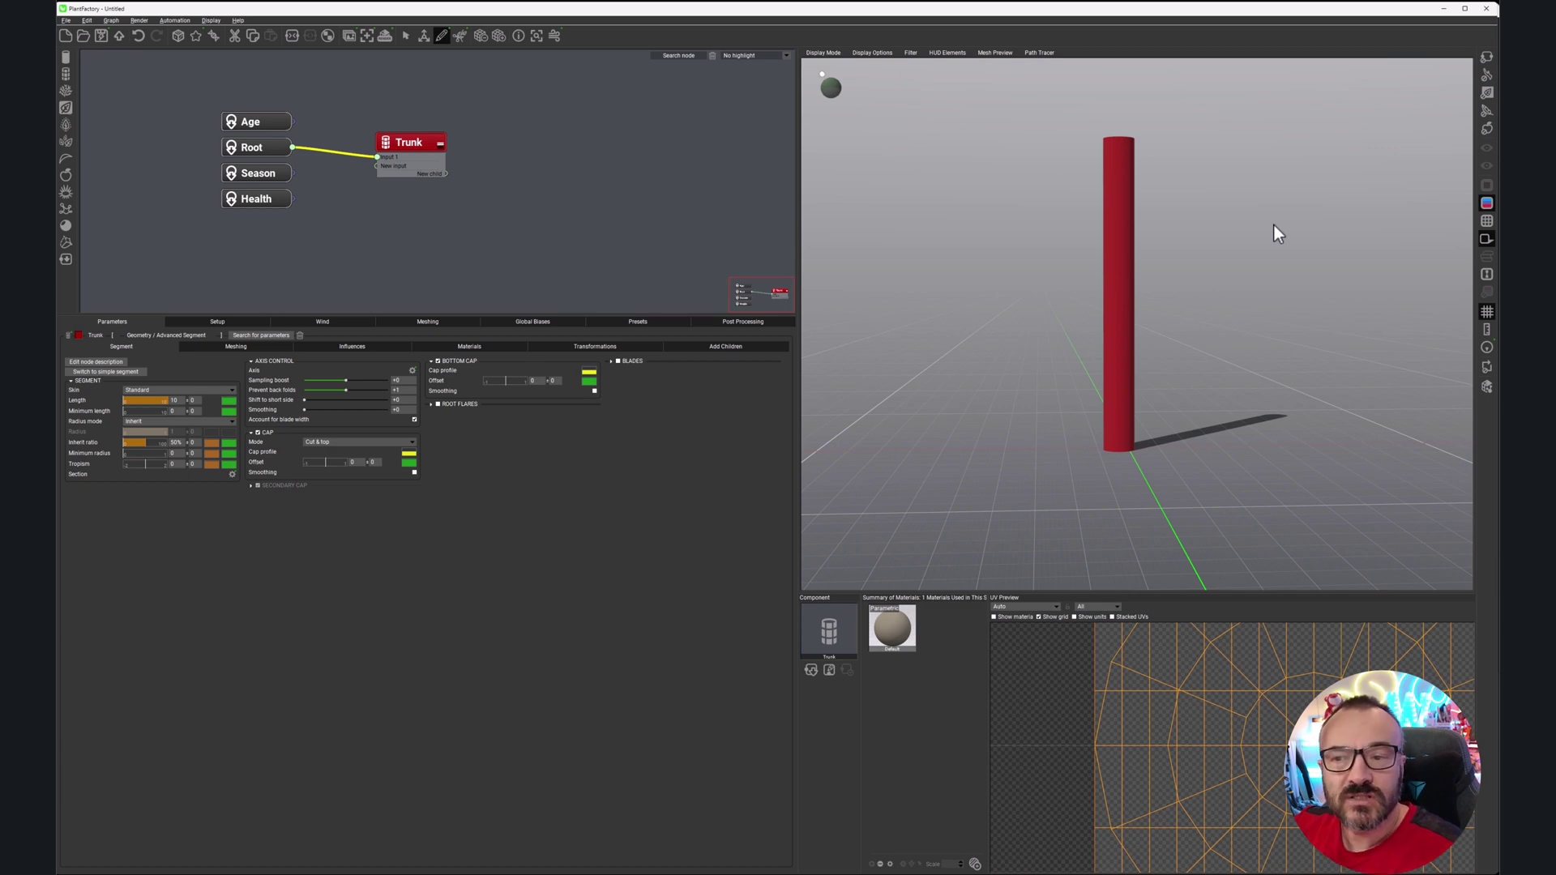
pyautogui.click(1487, 203)
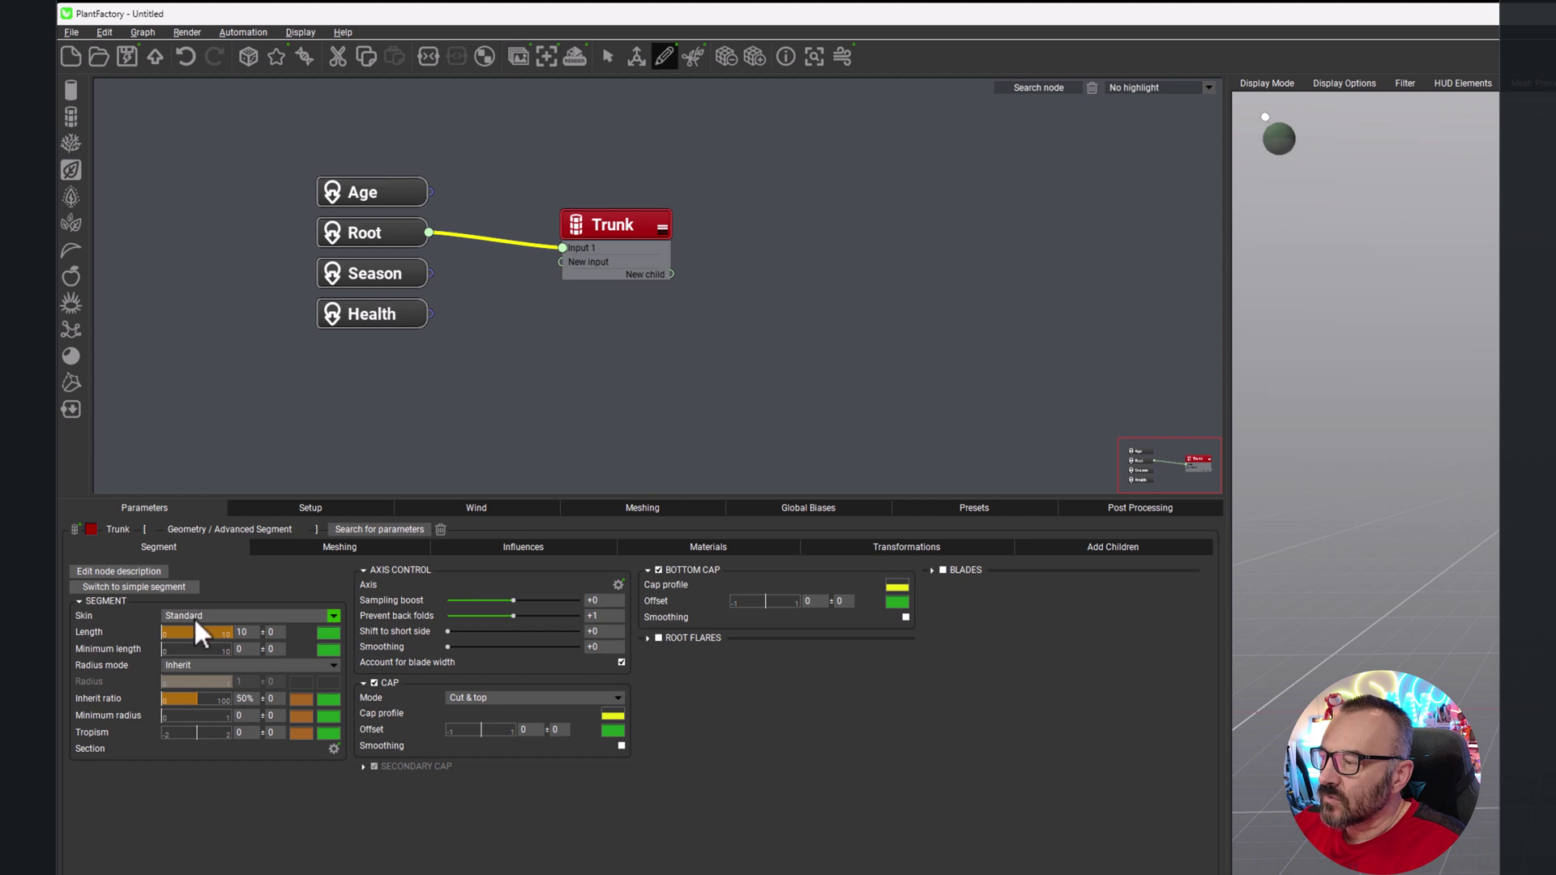
# Step: Choose the Standard skin for the Trunk segment and set its length to 10
pyautogui.click(334, 615)
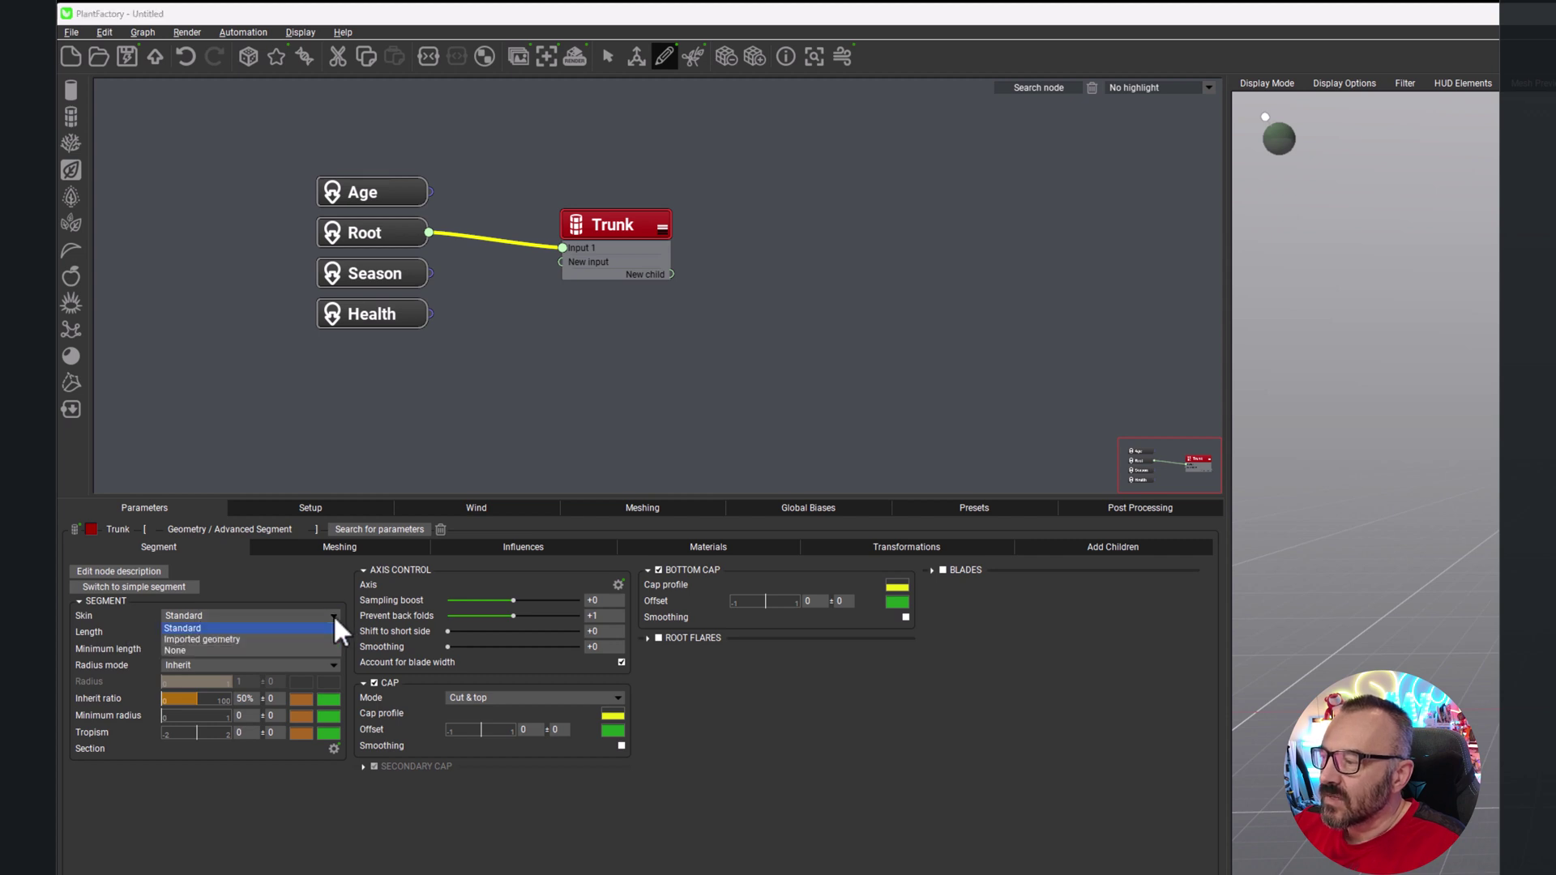
pyautogui.click(265, 629)
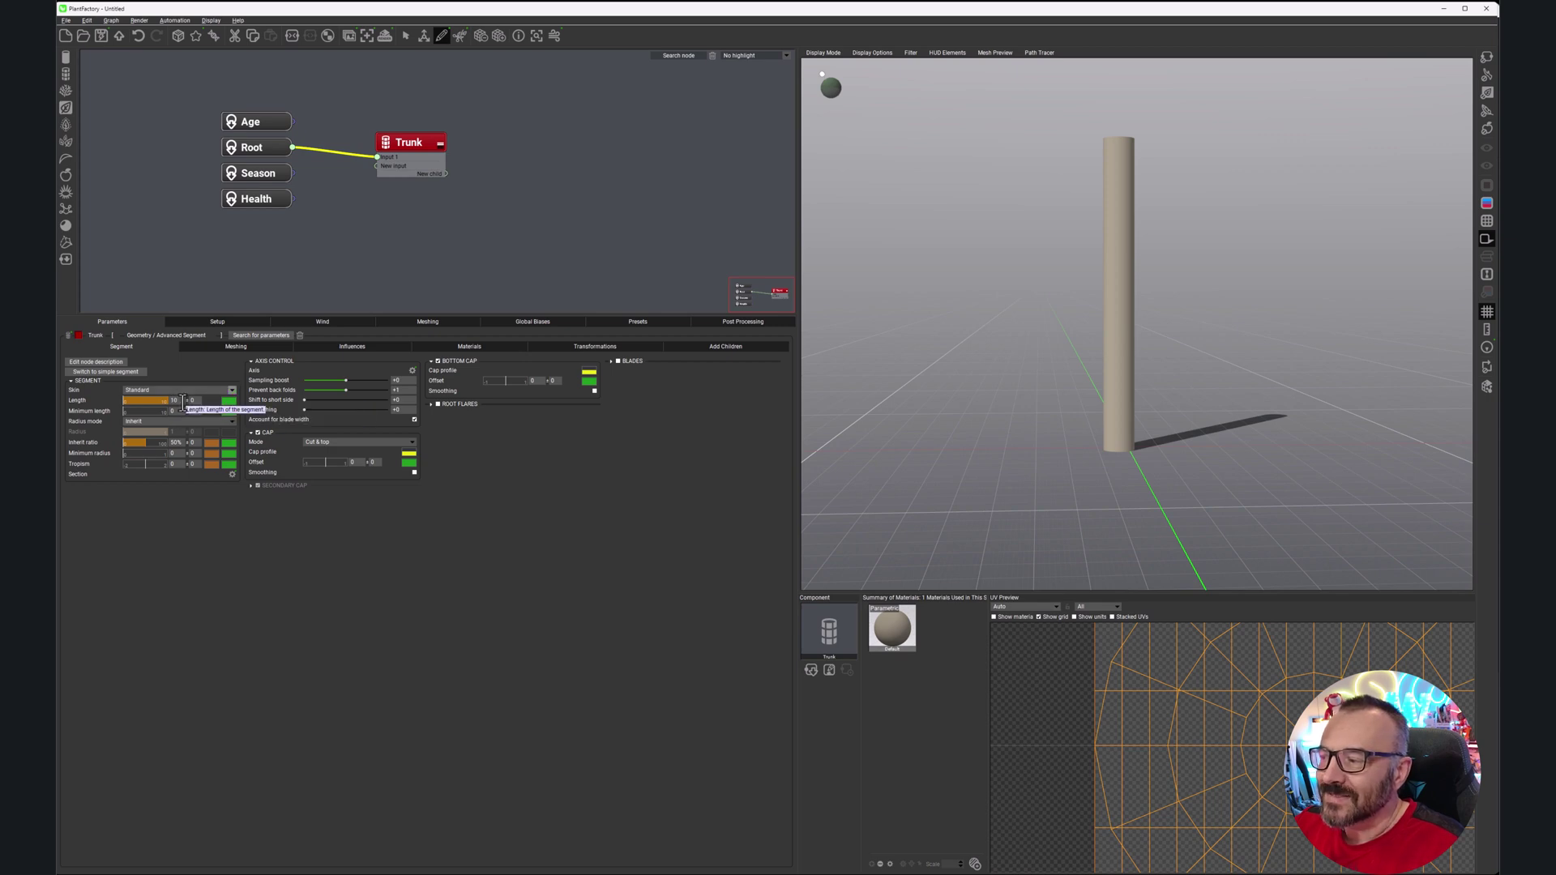
pyautogui.moveTo(146, 401)
pyautogui.mouseDown()
pyautogui.moveTo(125, 401)
pyautogui.moveTo(153, 402)
pyautogui.mouseUp()
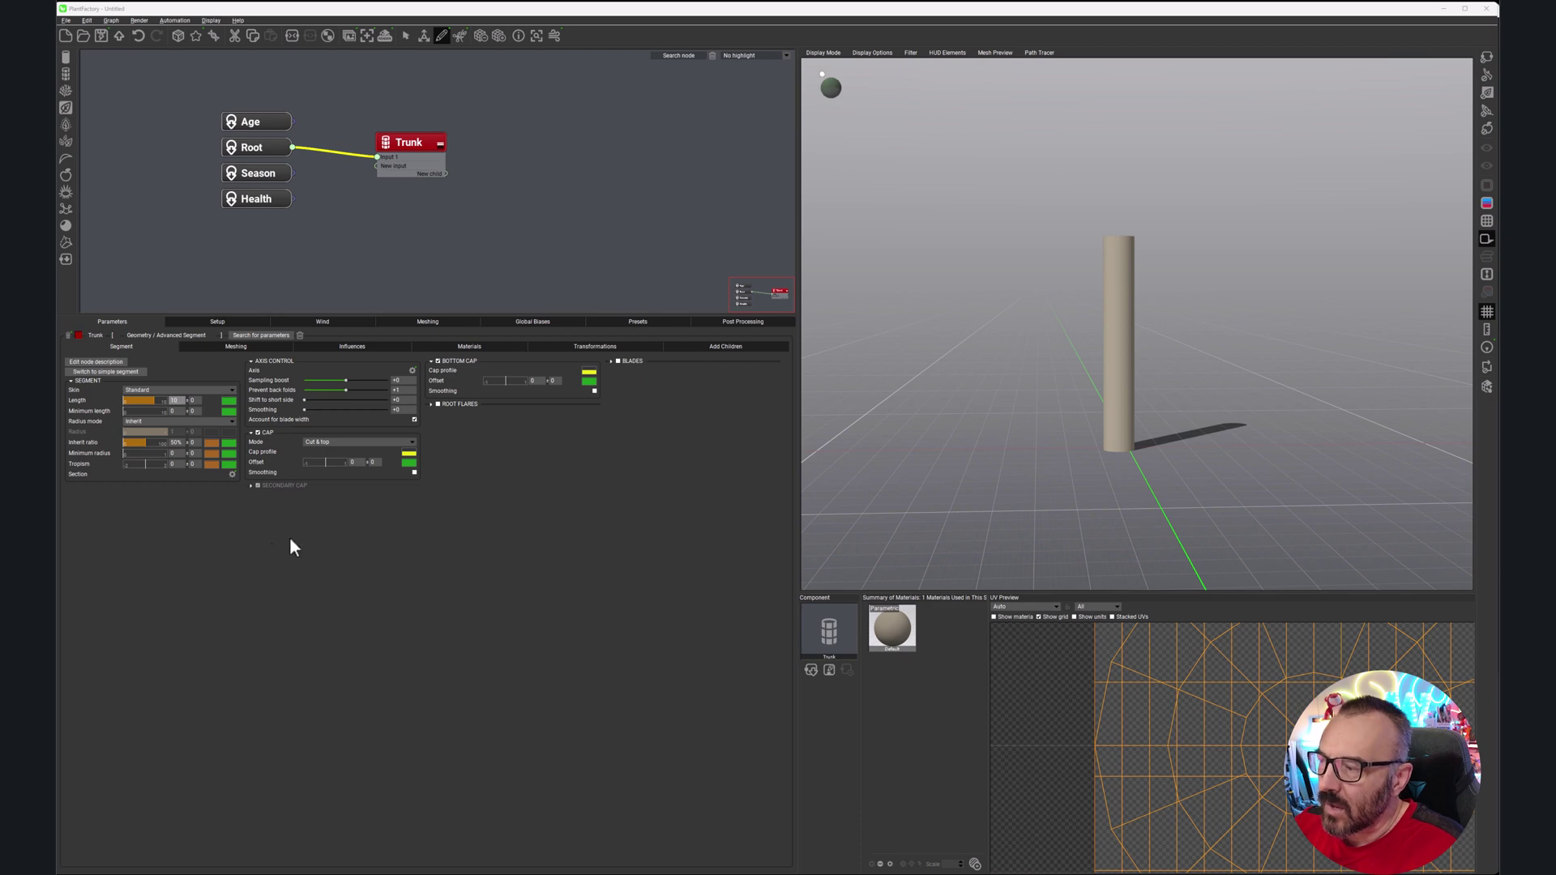
pyautogui.write('10')
pyautogui.press('Return')
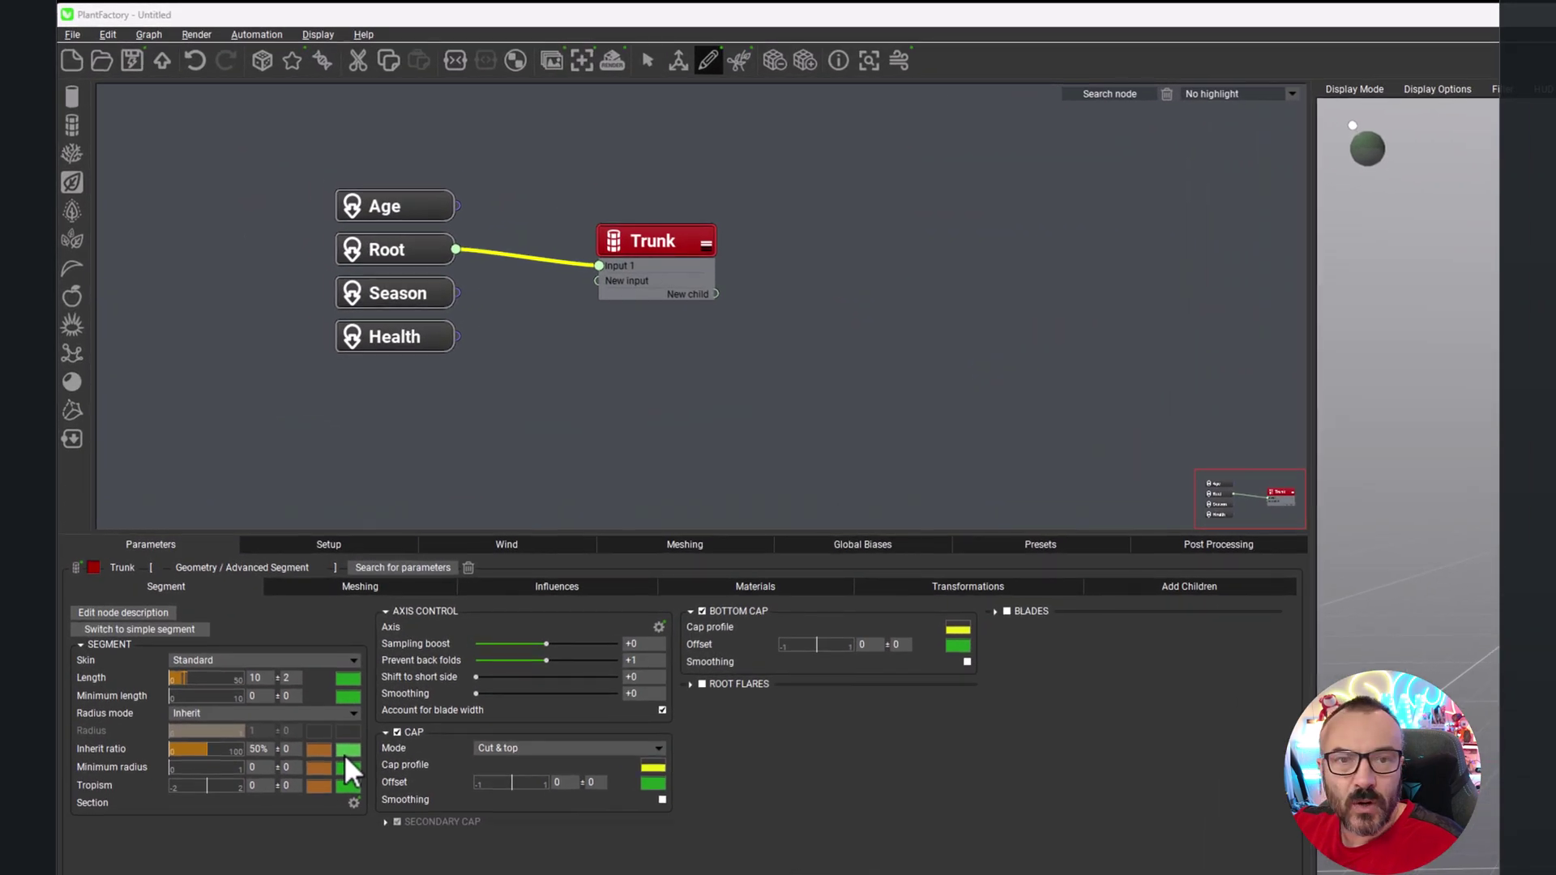
# Step: Try a smooth dip in the length's Function of Parent curve using a keypoint near the middle, and discard the change
pyautogui.click(350, 679)
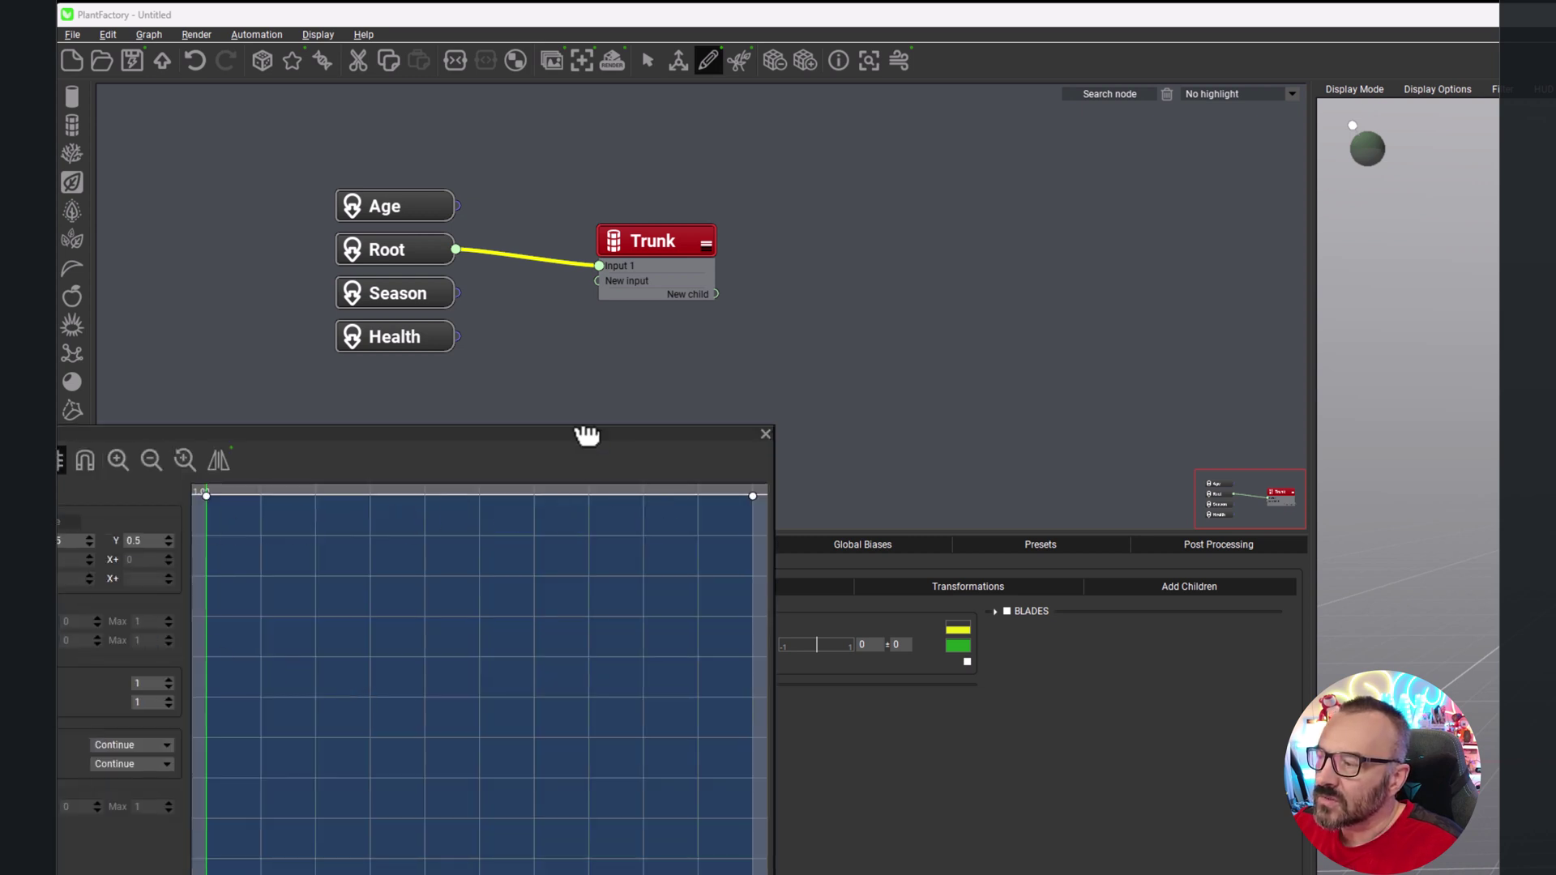
pyautogui.moveTo(585, 436); pyautogui.dragTo(1006, 475)
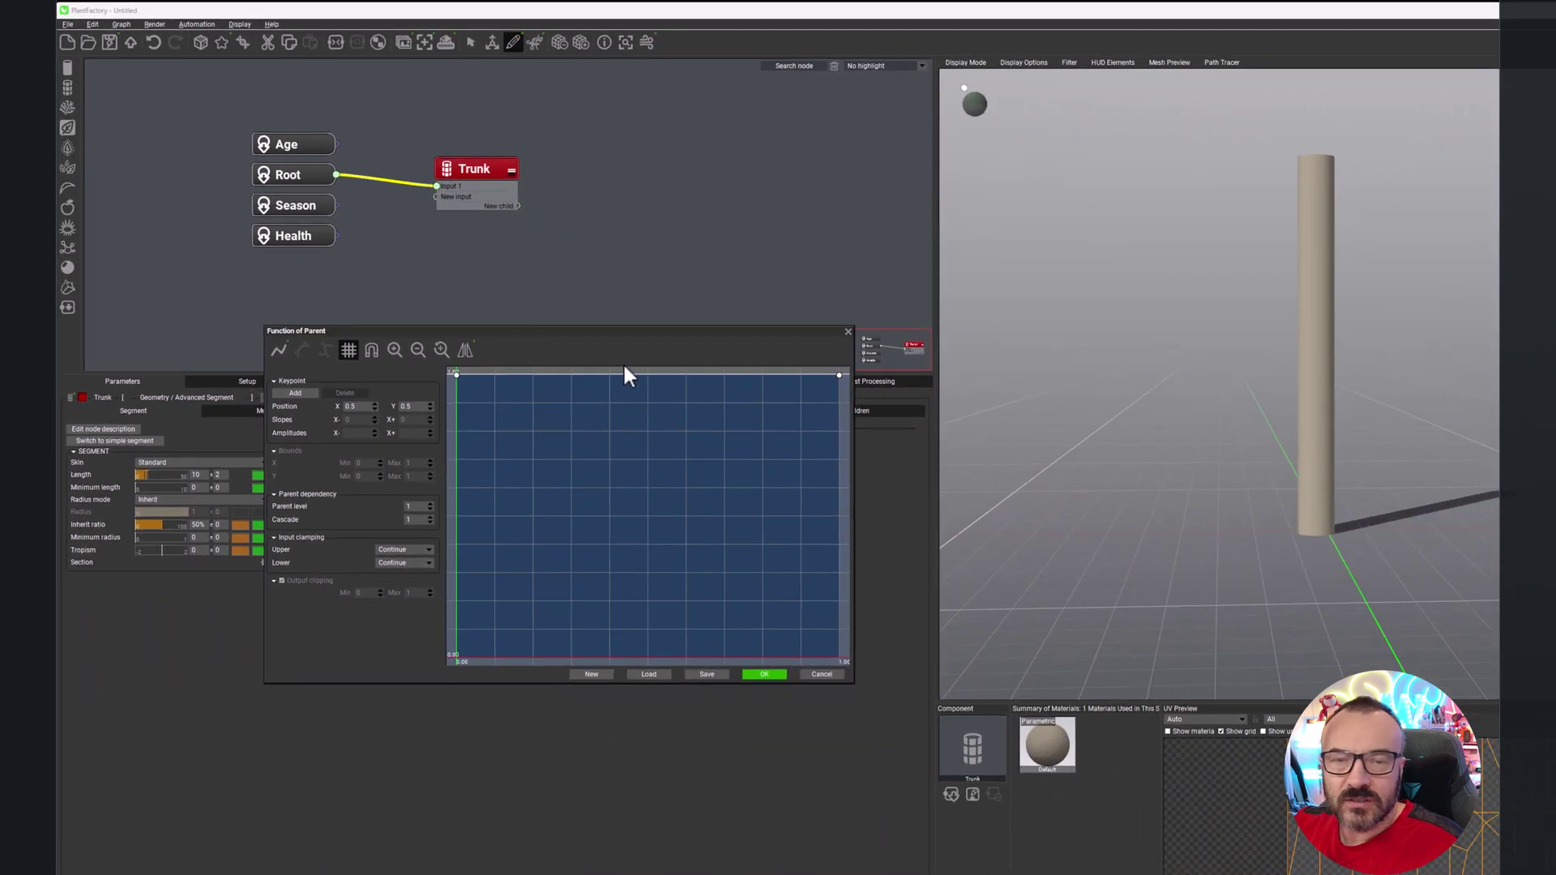
pyautogui.click(869, 535)
pyautogui.moveTo(629, 381); pyautogui.dragTo(659, 574)
pyautogui.click(302, 350)
pyautogui.moveTo(673, 572); pyautogui.dragTo(715, 562)
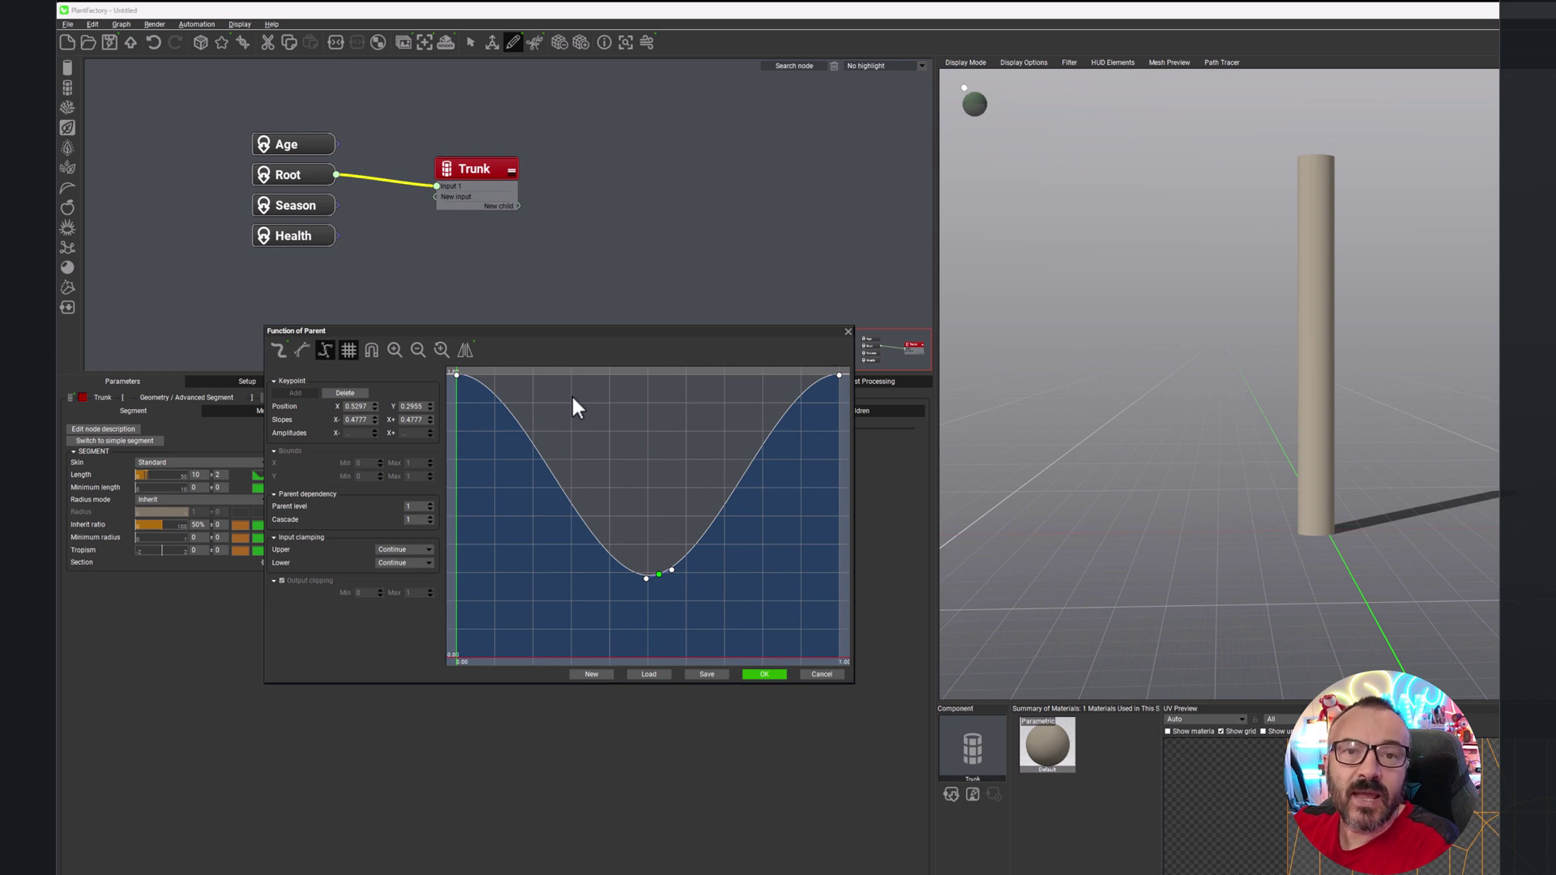
pyautogui.click(825, 674)
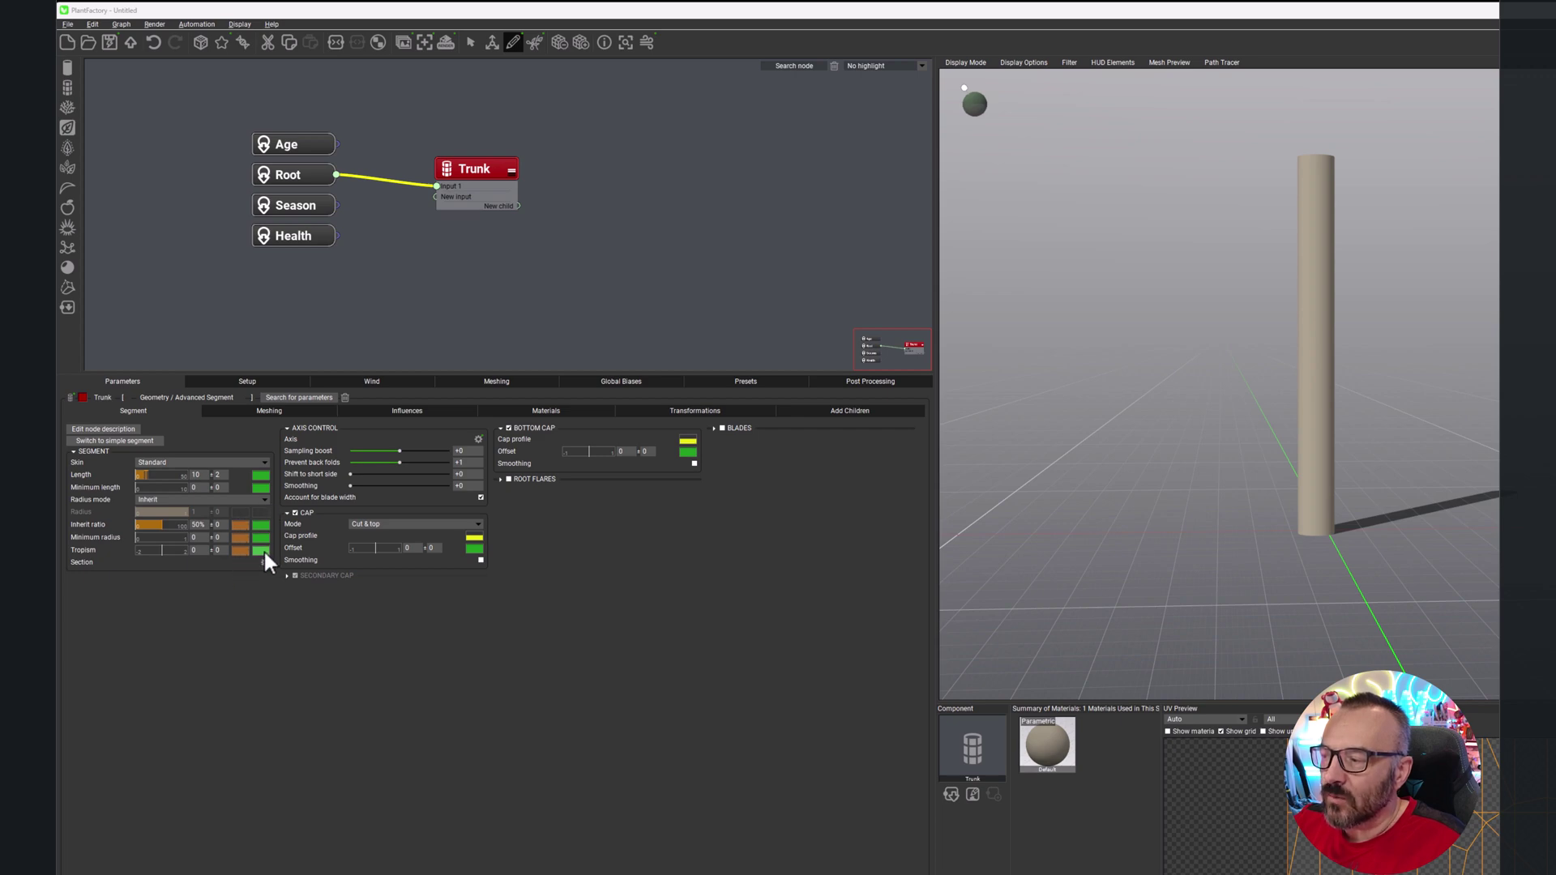
# Step: Taper the trunk by lowering the end keypoint of the Inherit ratio's profile curve to about 0.05
pyautogui.click(240, 524)
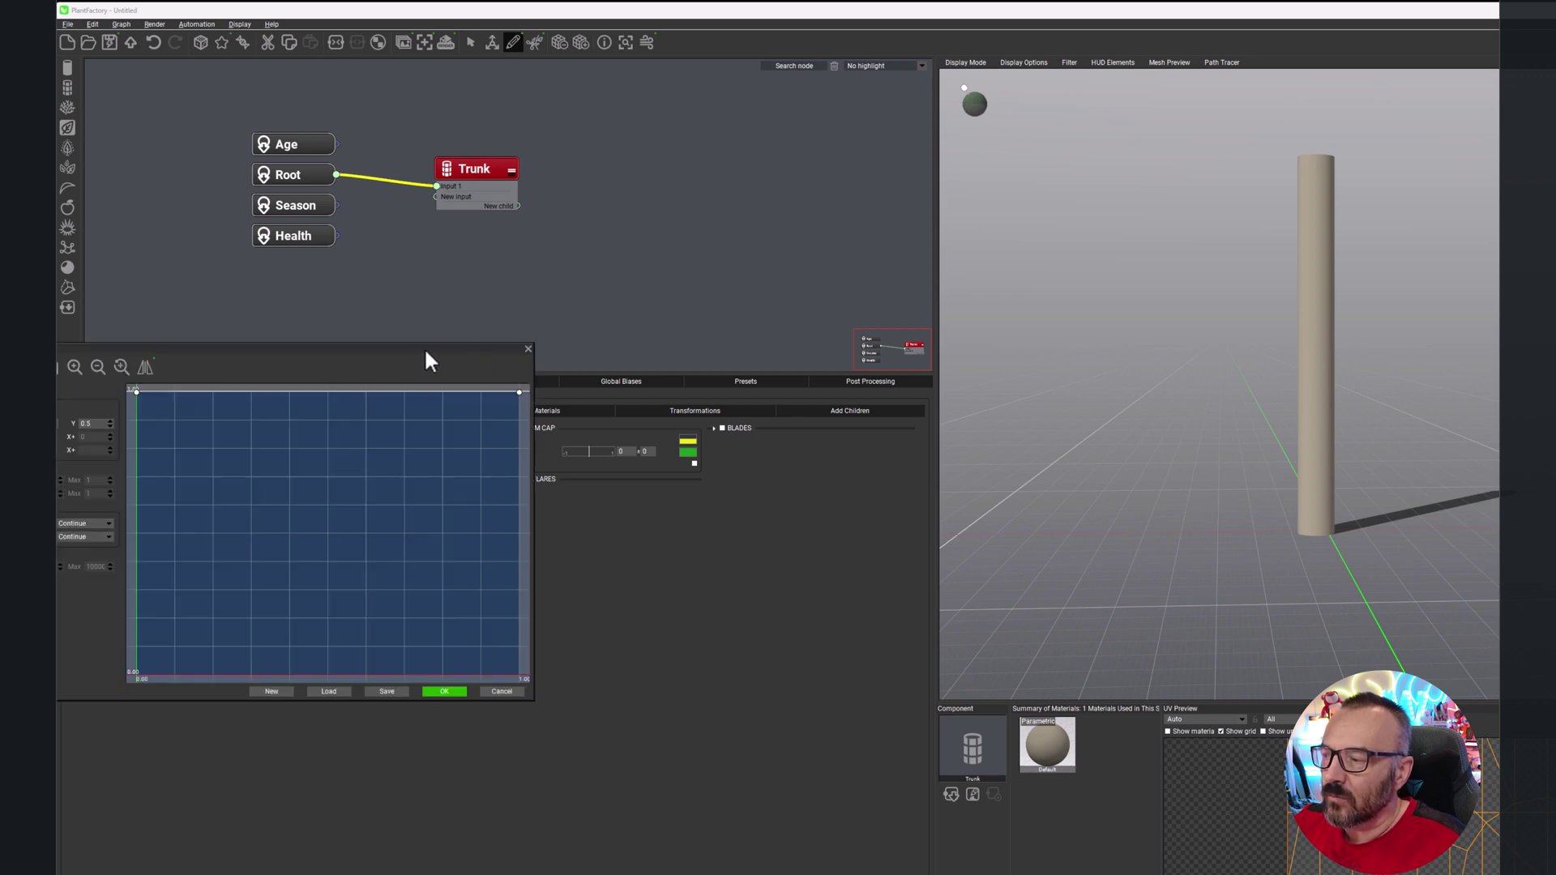
pyautogui.moveTo(428, 361); pyautogui.dragTo(771, 315)
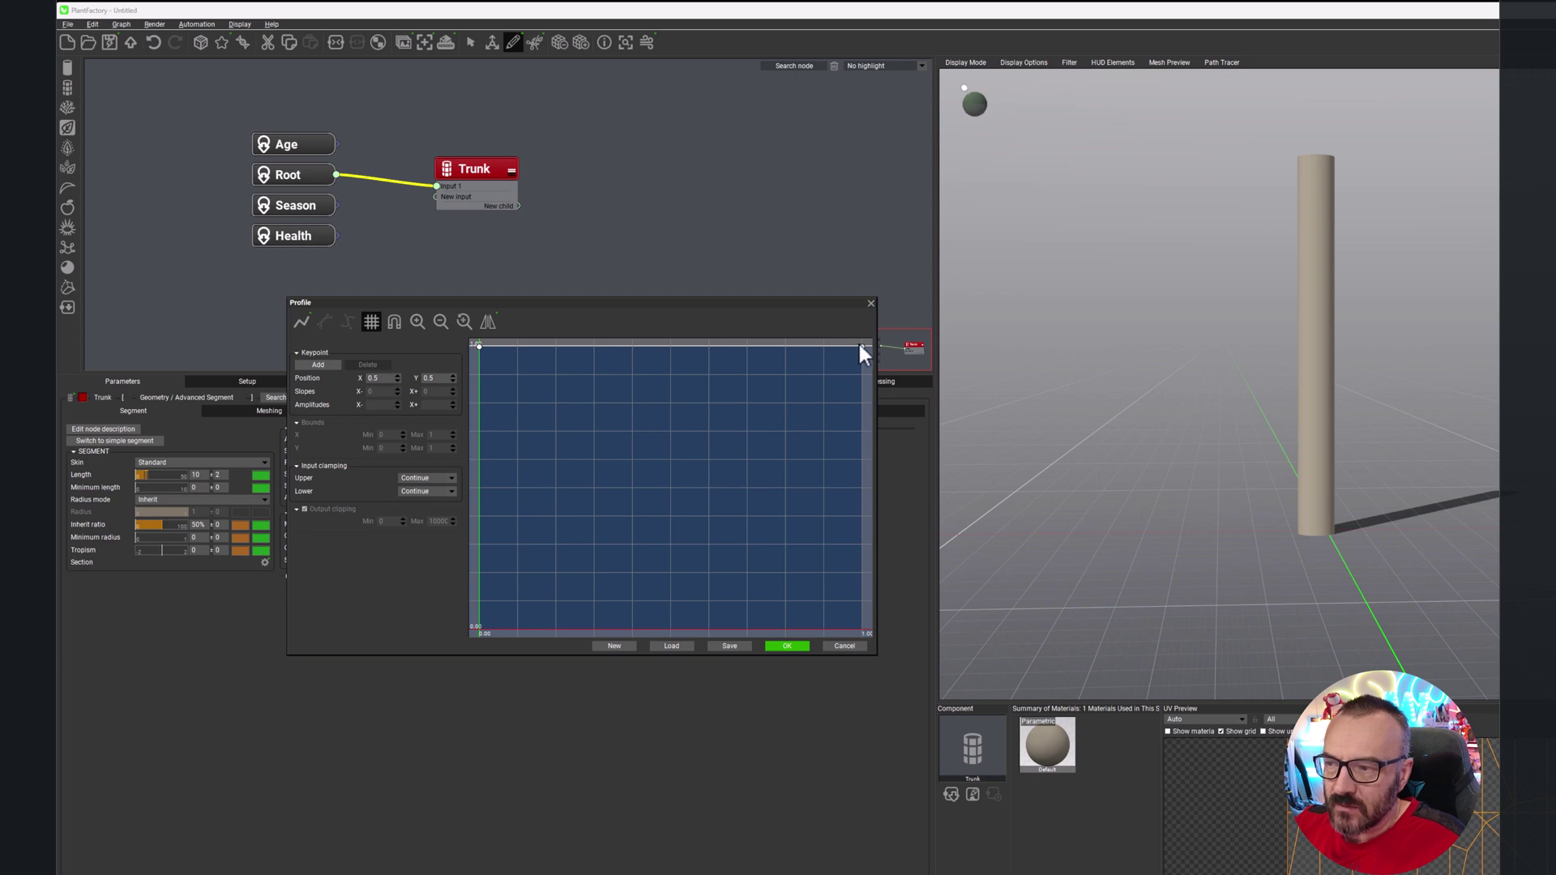
pyautogui.moveTo(861, 347); pyautogui.dragTo(873, 618)
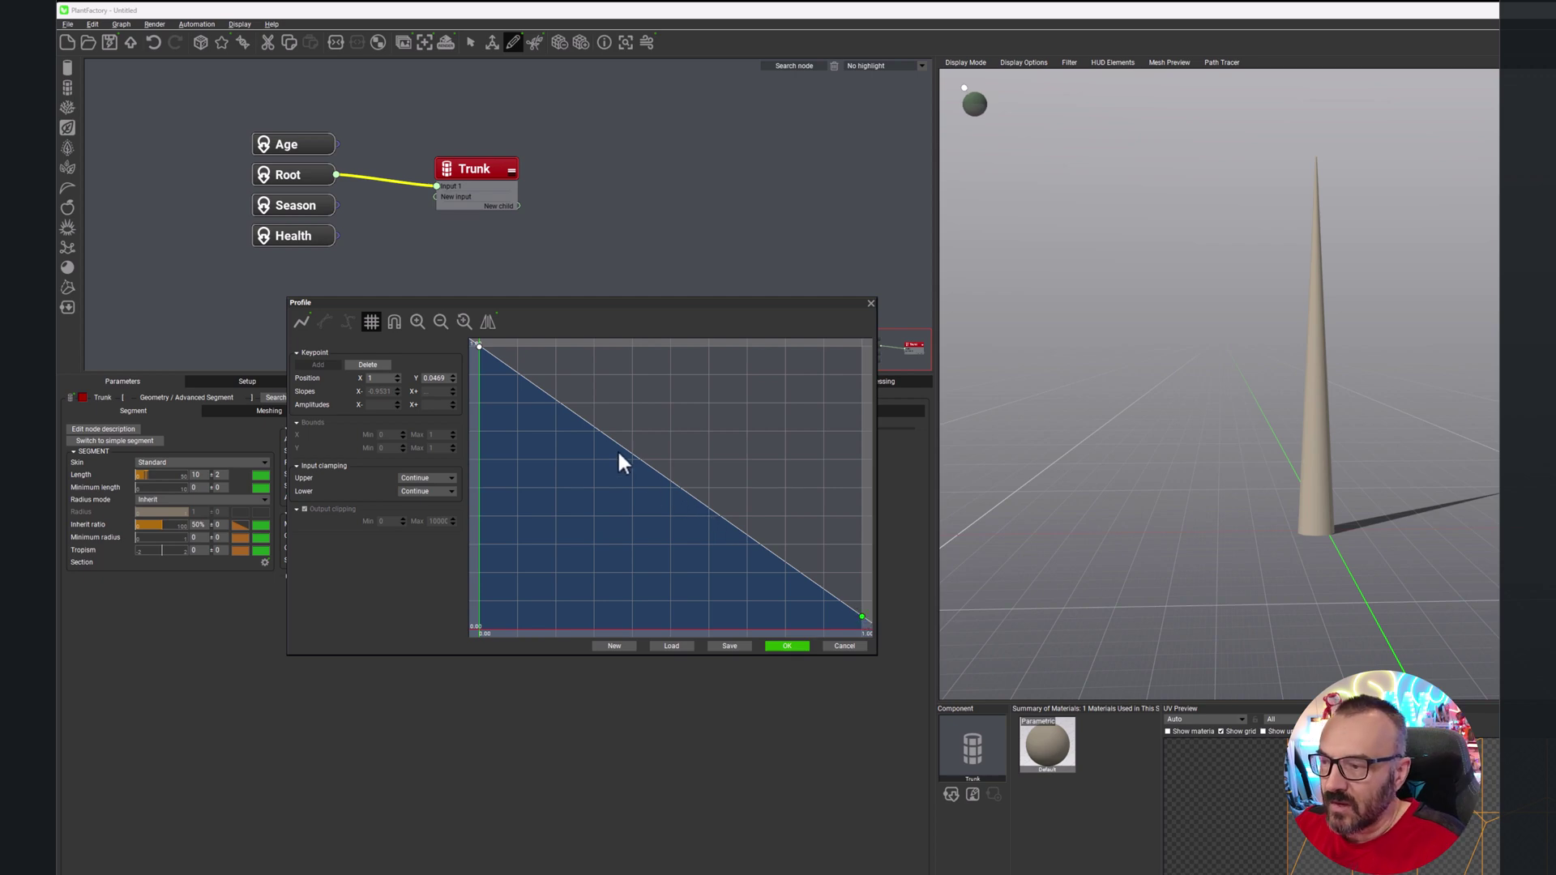
# Step: Try reshaping the trunk's radius with two extra keypoints on the Inherit ratio profile, and delete both keypoints
pyautogui.moveTo(597, 441); pyautogui.dragTo(558, 514)
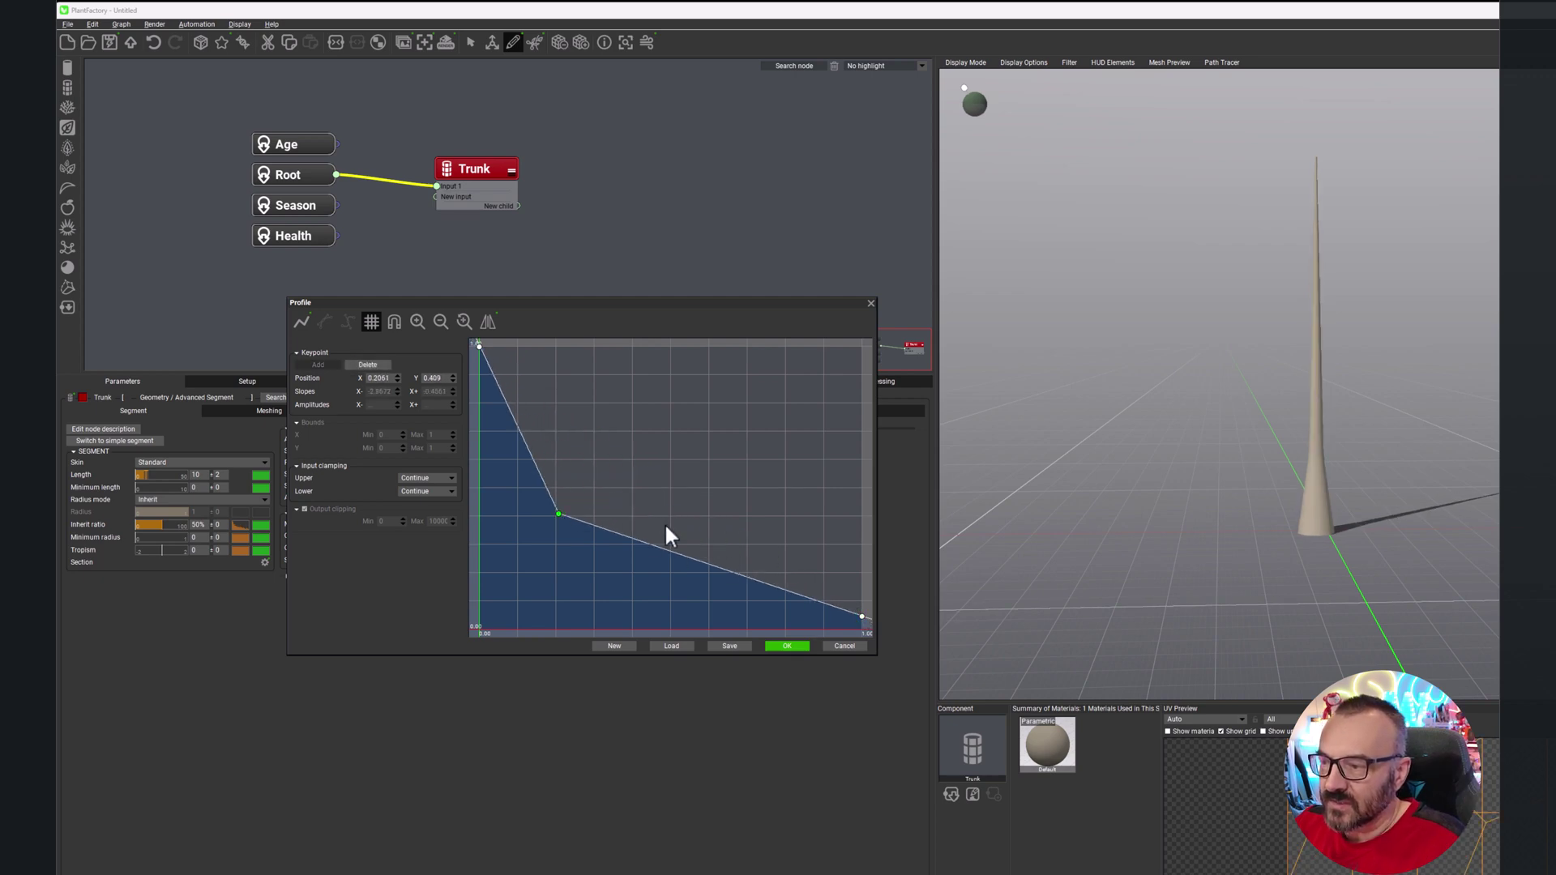
pyautogui.moveTo(689, 557); pyautogui.dragTo(703, 387)
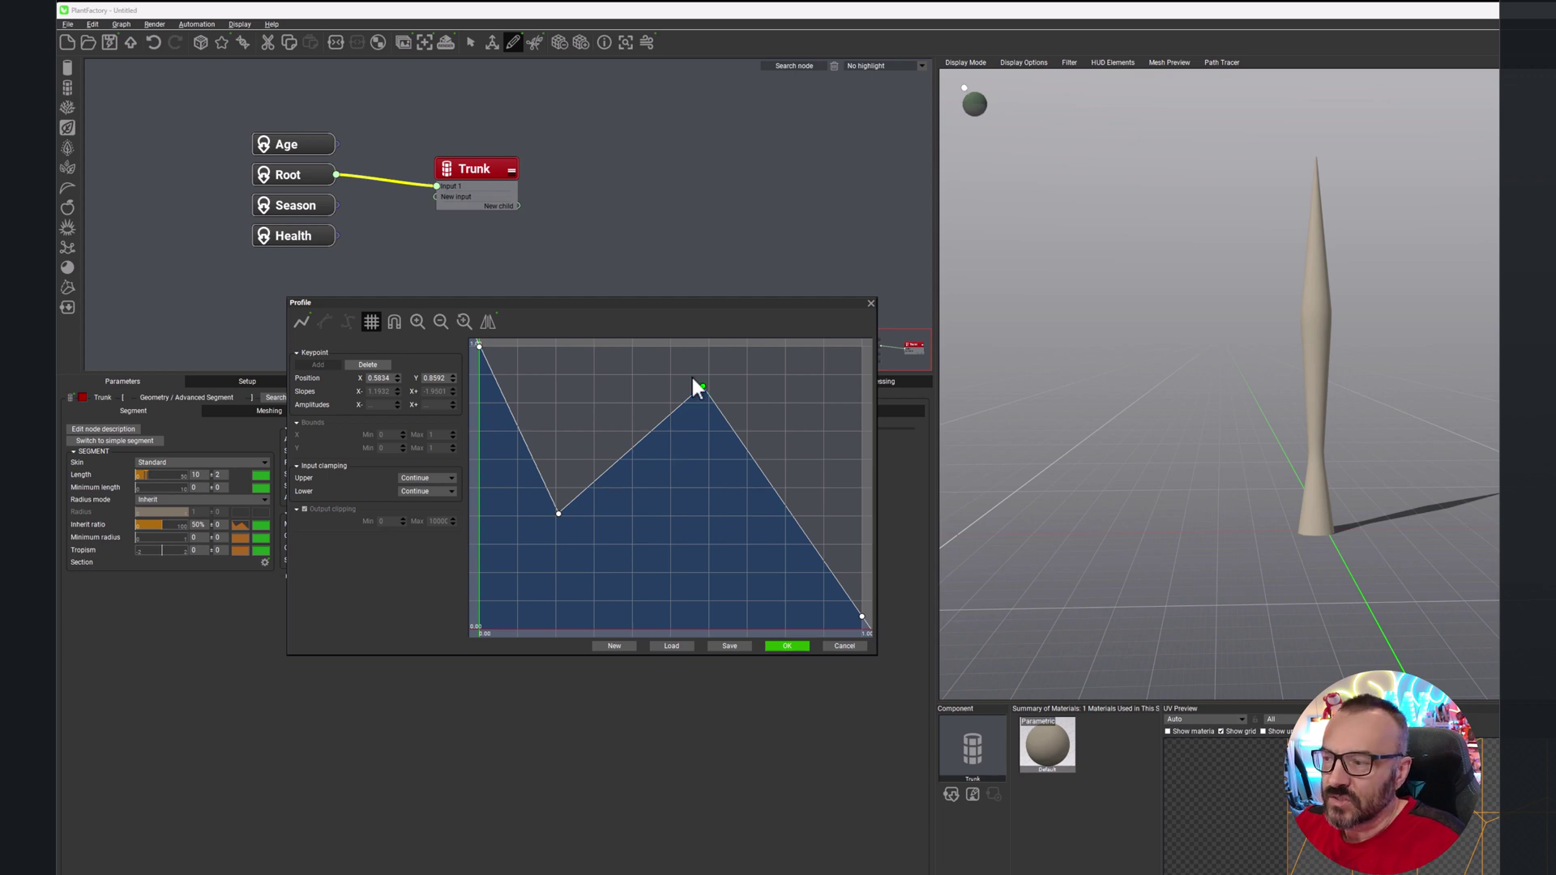
pyautogui.click(694, 398)
pyautogui.moveTo(558, 511); pyautogui.dragTo(557, 462)
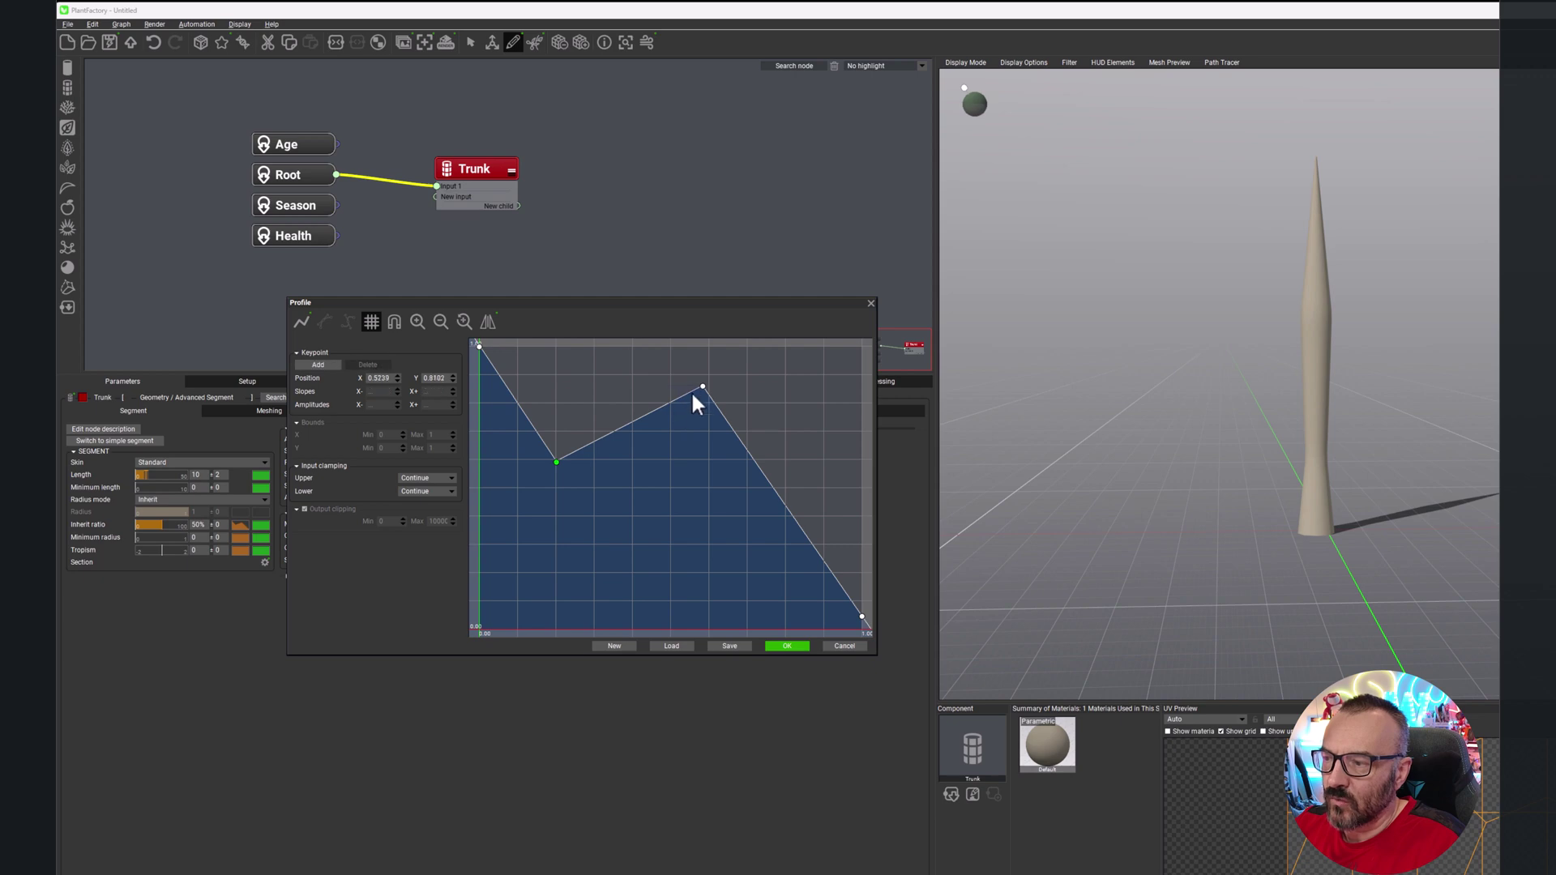
pyautogui.moveTo(702, 387); pyautogui.dragTo(670, 388)
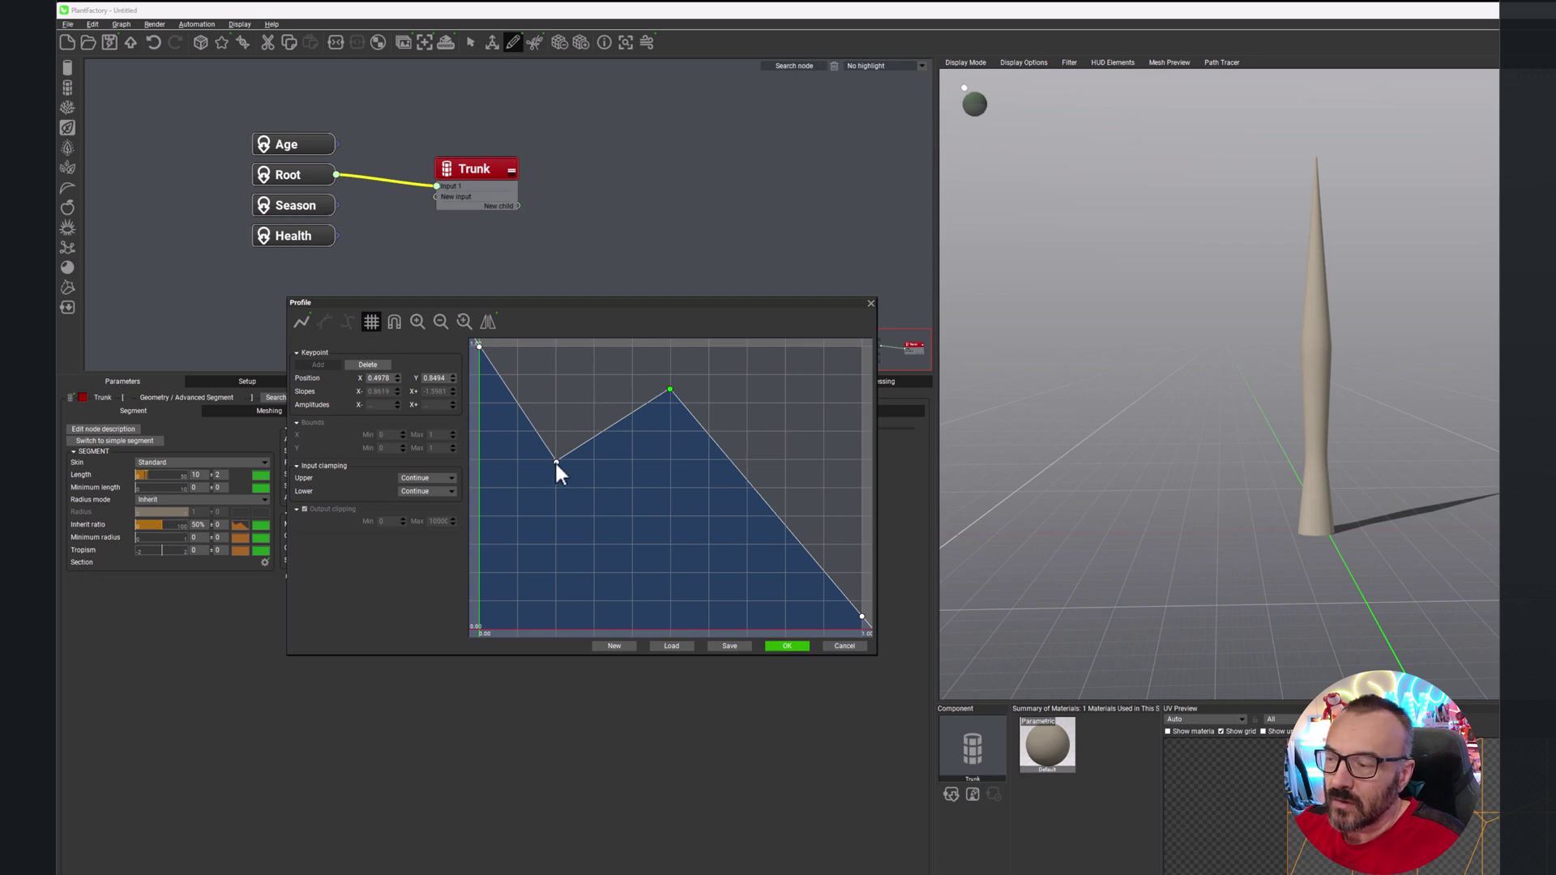
pyautogui.press('Delete')
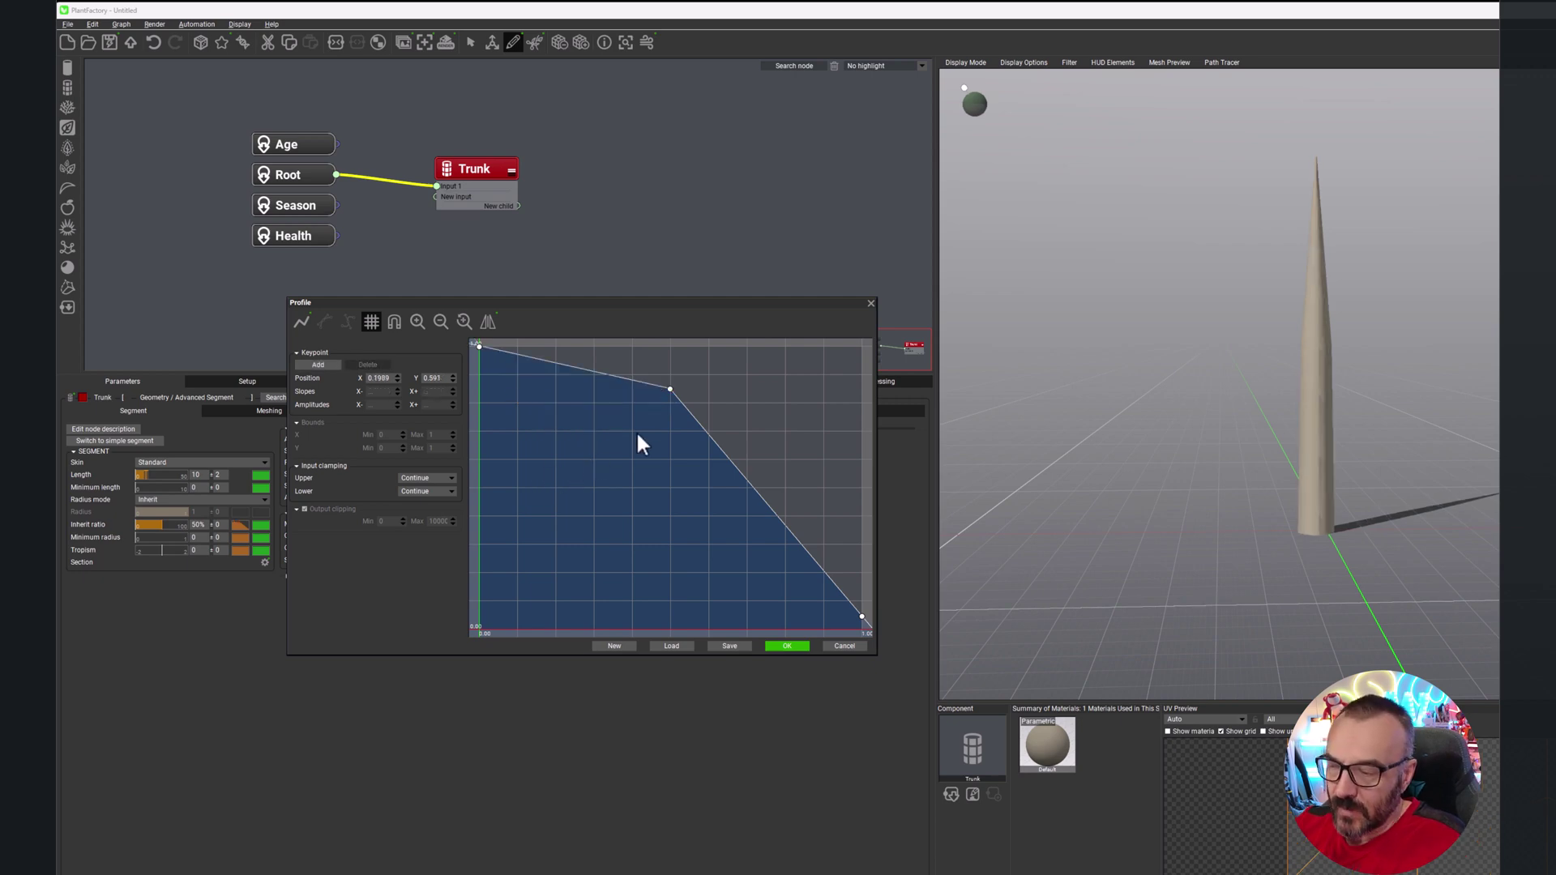
pyautogui.click(669, 389)
pyautogui.press('Delete')
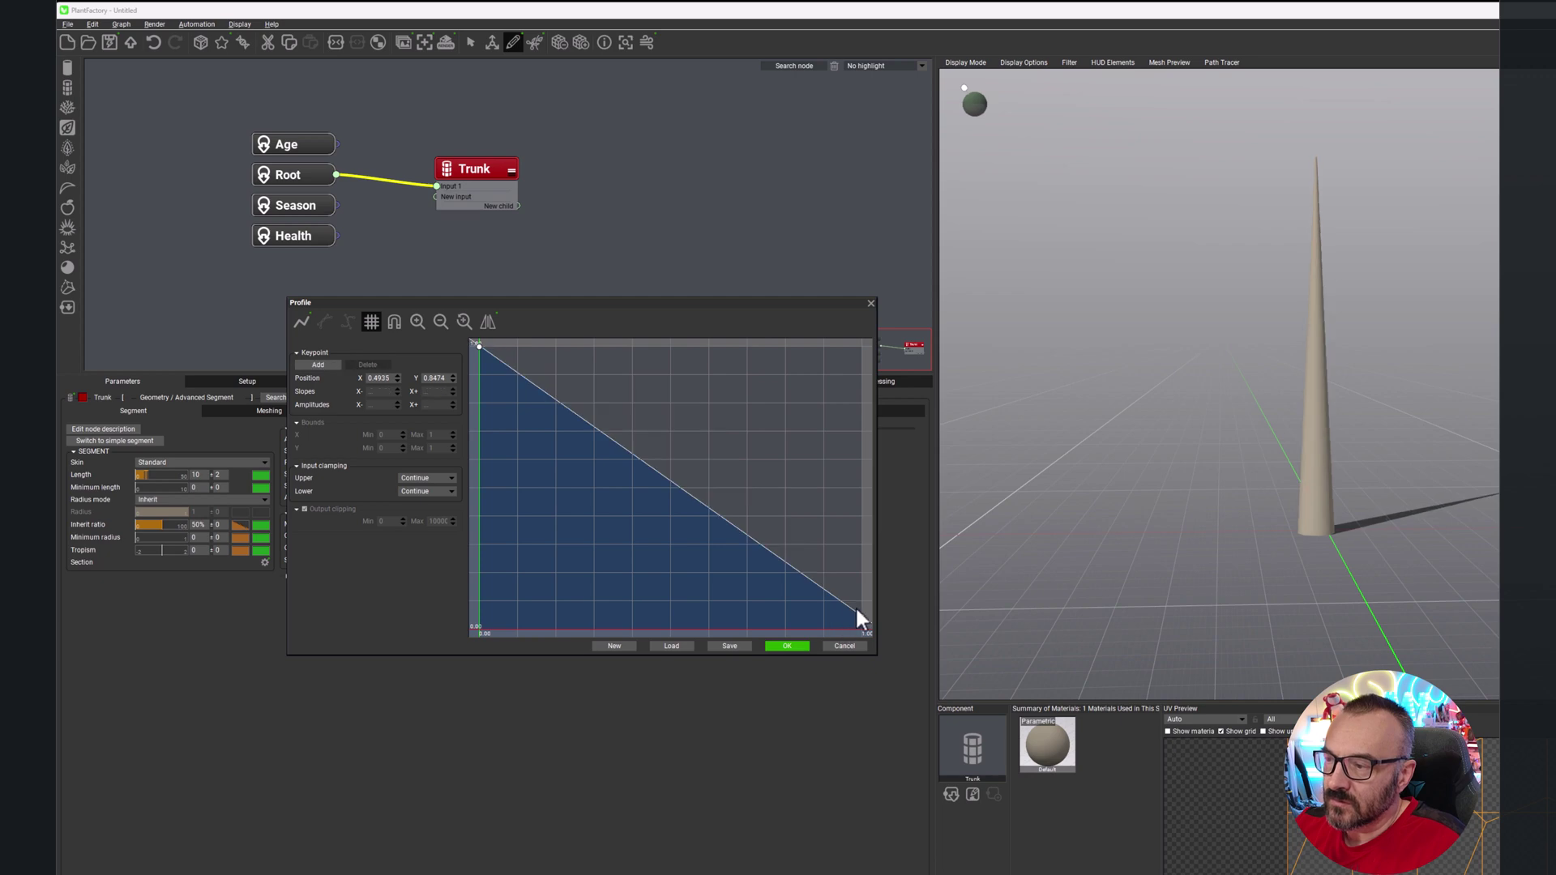
# Step: Raise the end keypoint of the Inherit ratio profile to about 0.23 and accept the profile
pyautogui.click(862, 616)
pyautogui.moveTo(863, 615); pyautogui.dragTo(864, 588)
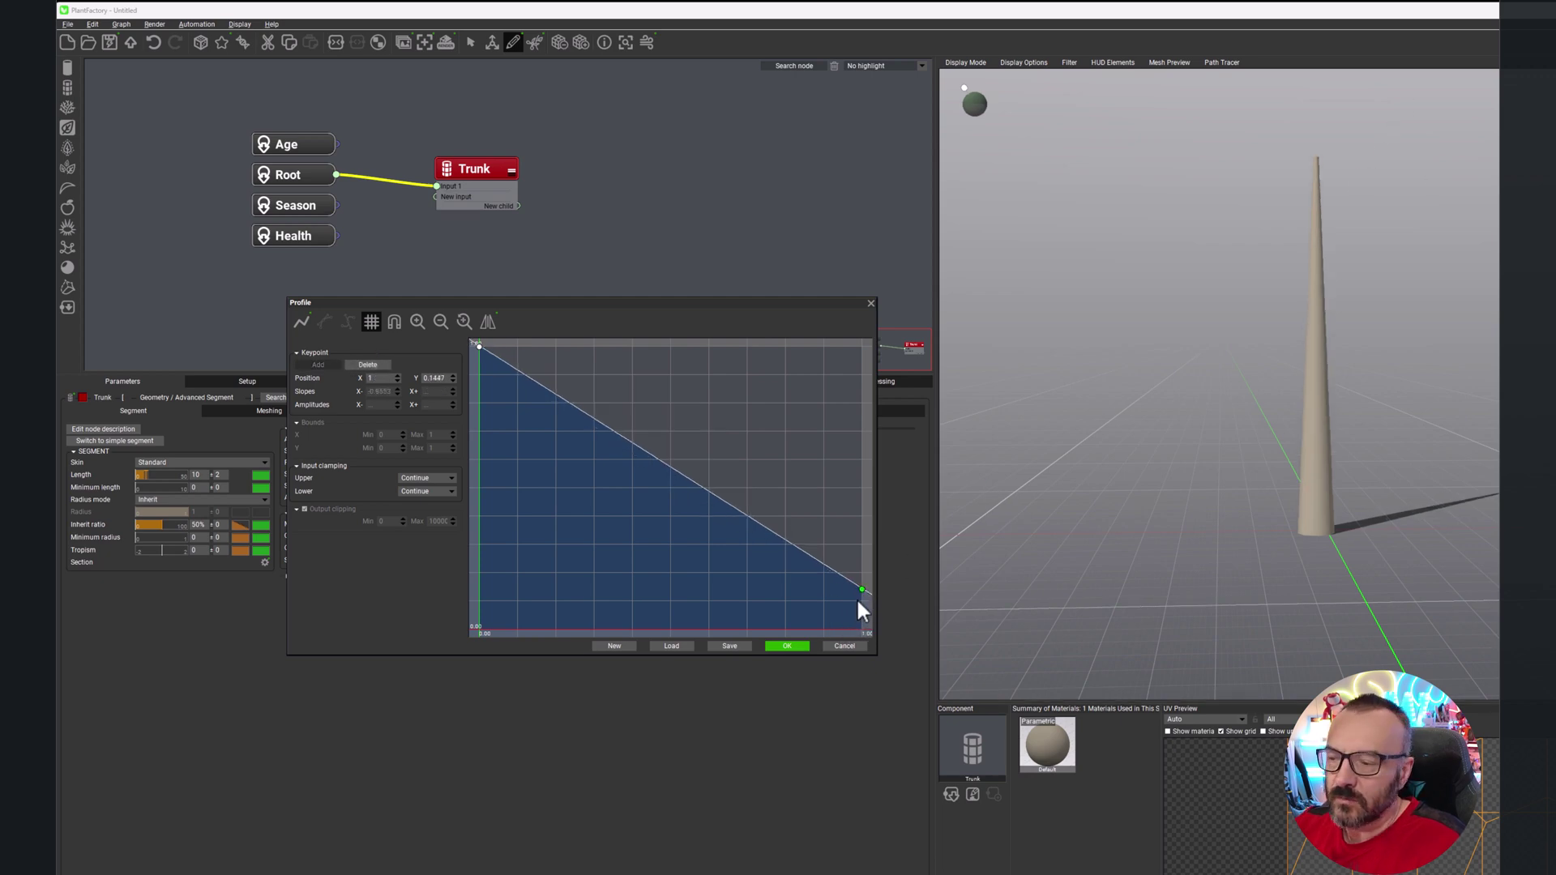
pyautogui.moveTo(864, 586); pyautogui.dragTo(861, 566)
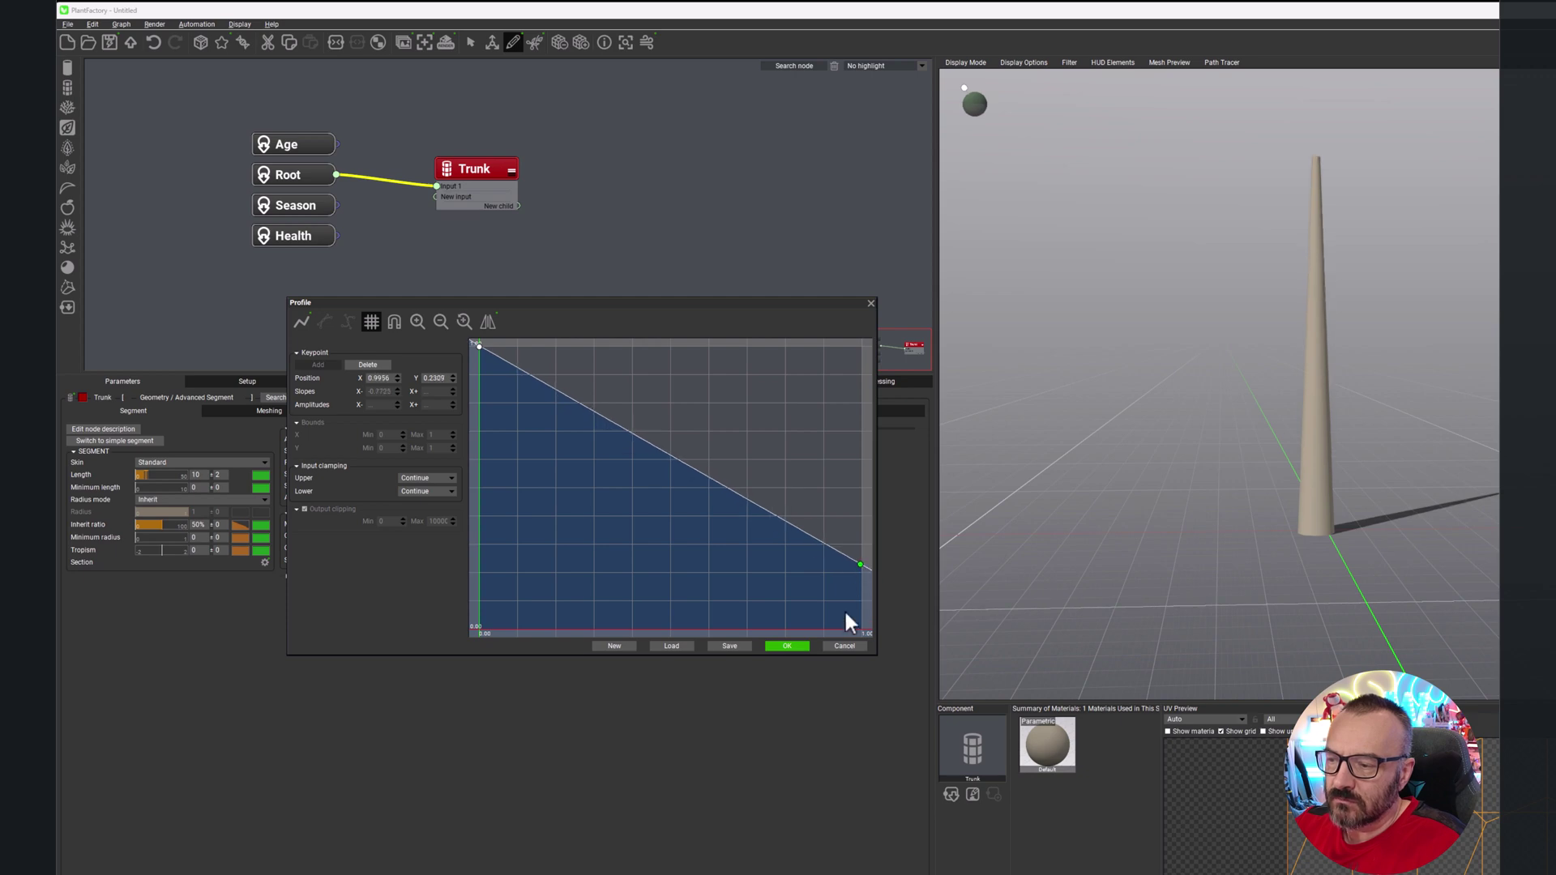
pyautogui.click(788, 646)
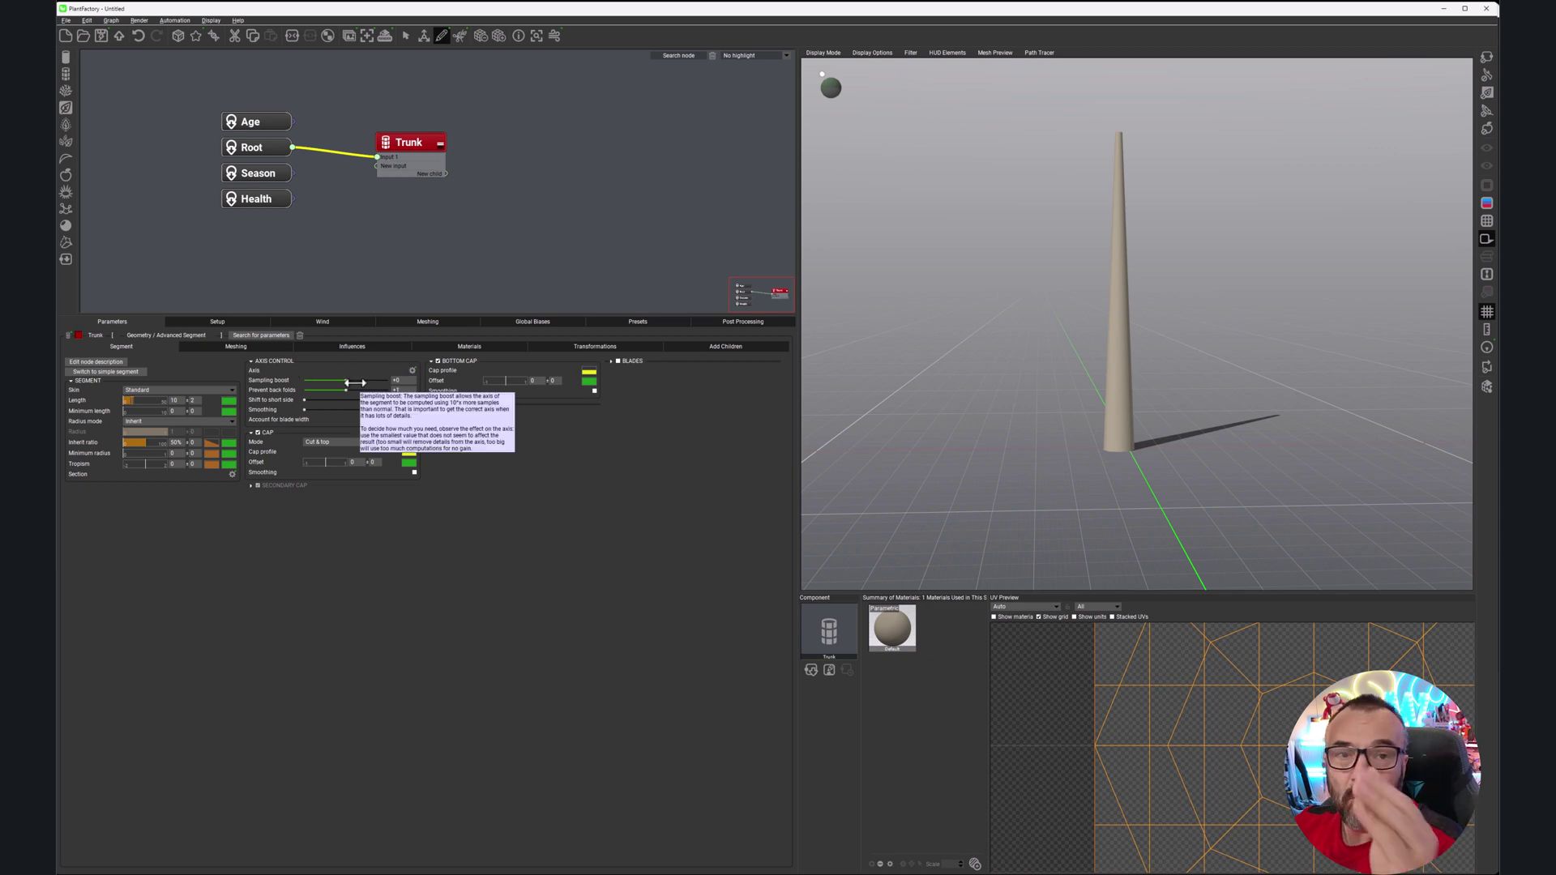
# Step: Try bending the trunk's axis into an S-curve in the Axis Spline Editor, inspect it in the 3D view, and discard it
pyautogui.click(414, 372)
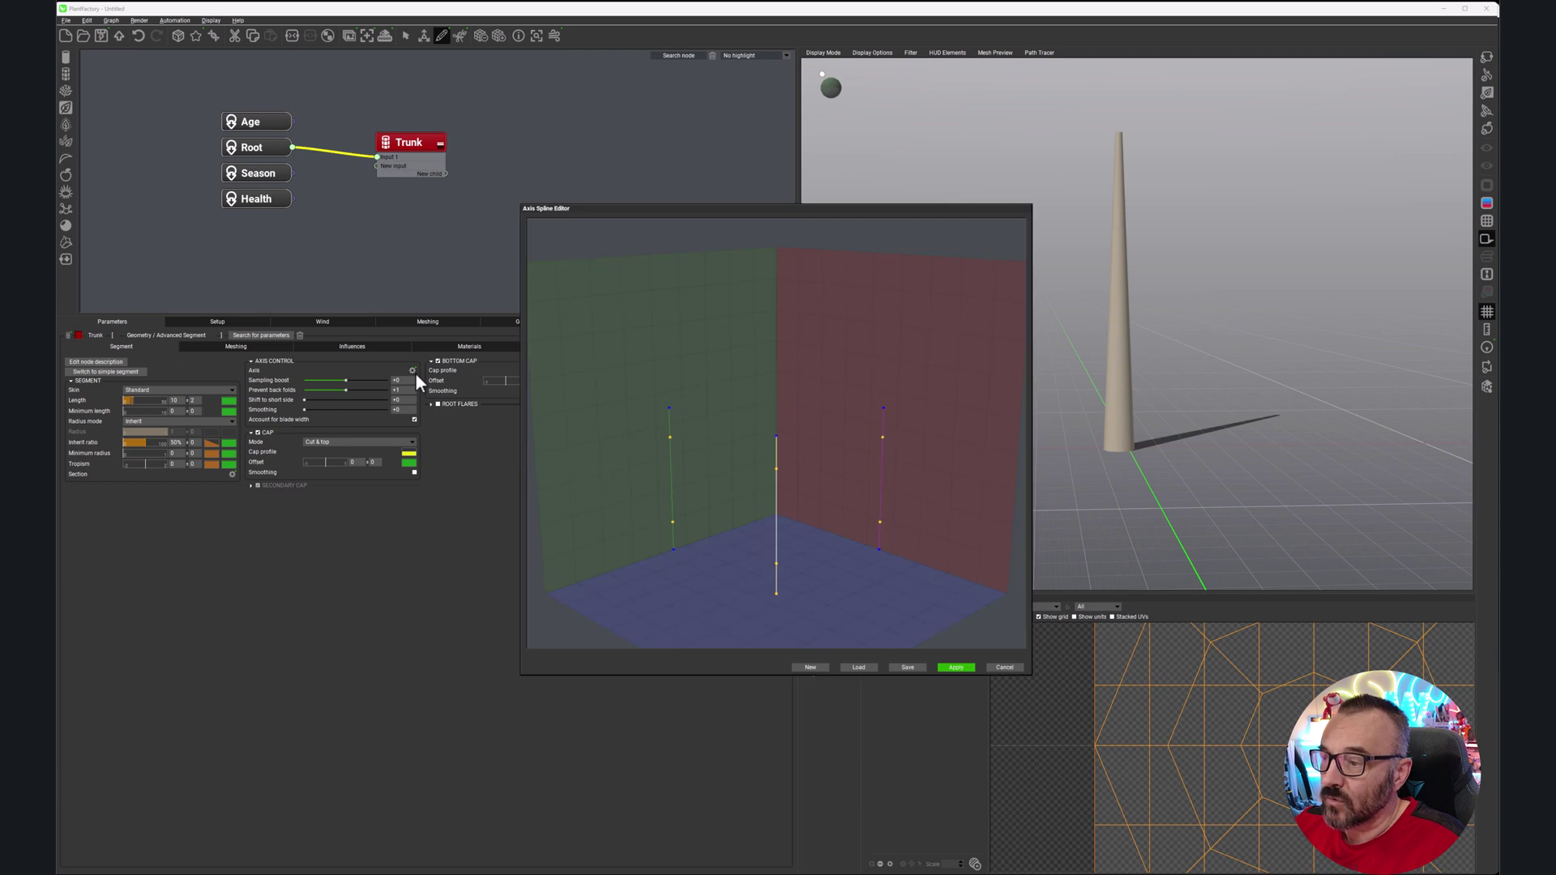
pyautogui.moveTo(823, 207); pyautogui.dragTo(630, 133)
pyautogui.moveTo(590, 442); pyautogui.dragTo(629, 430)
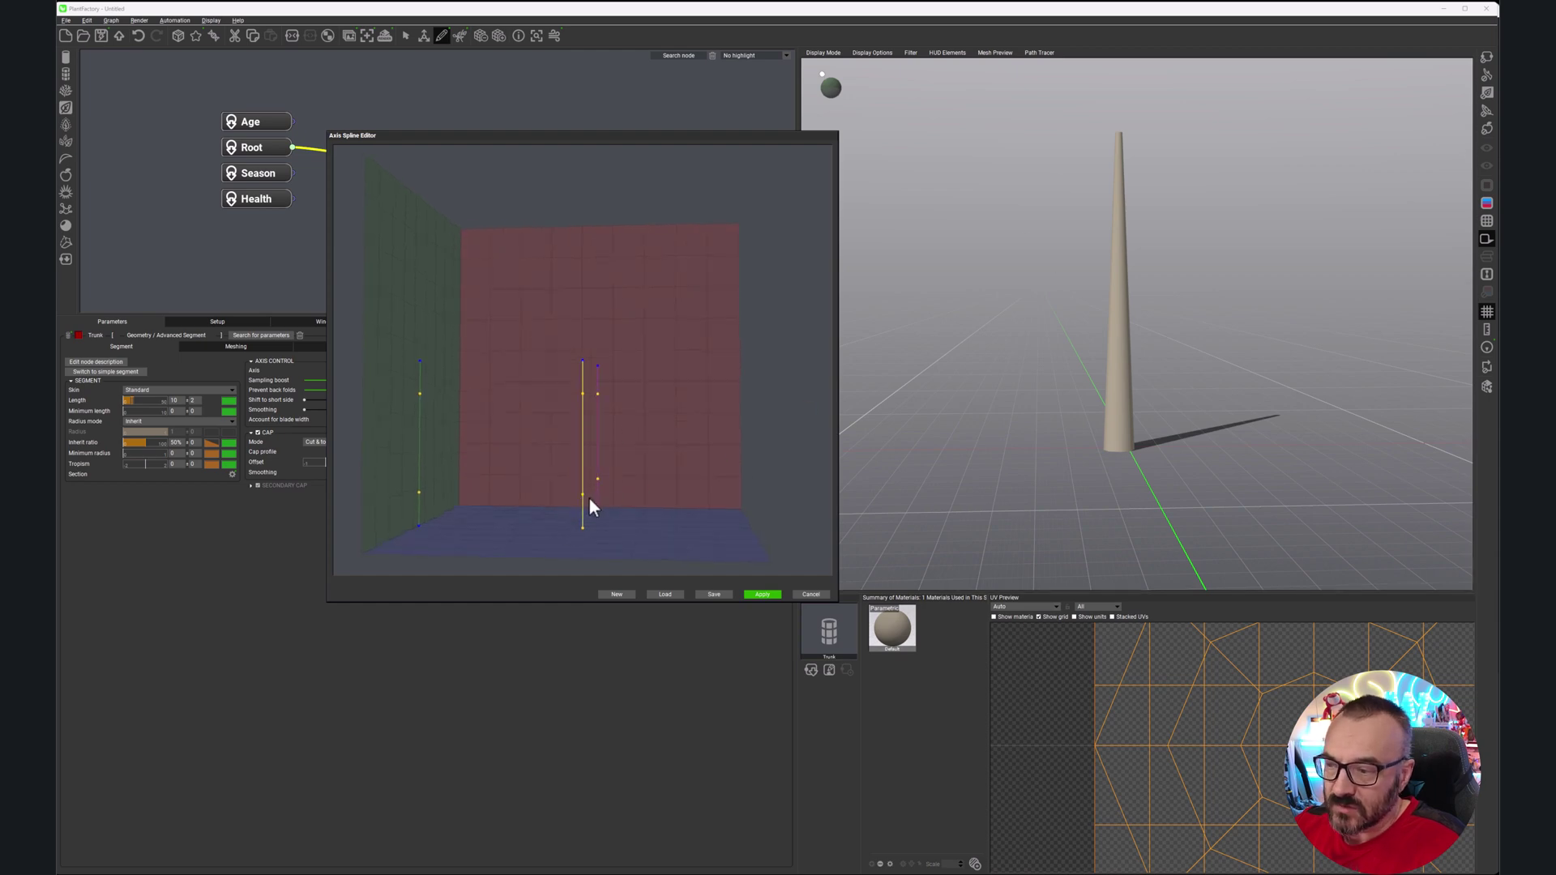
pyautogui.moveTo(584, 495); pyautogui.dragTo(616, 501)
pyautogui.moveTo(778, 474); pyautogui.dragTo(685, 452, button='middle')
pyautogui.moveTo(583, 392); pyautogui.dragTo(527, 406)
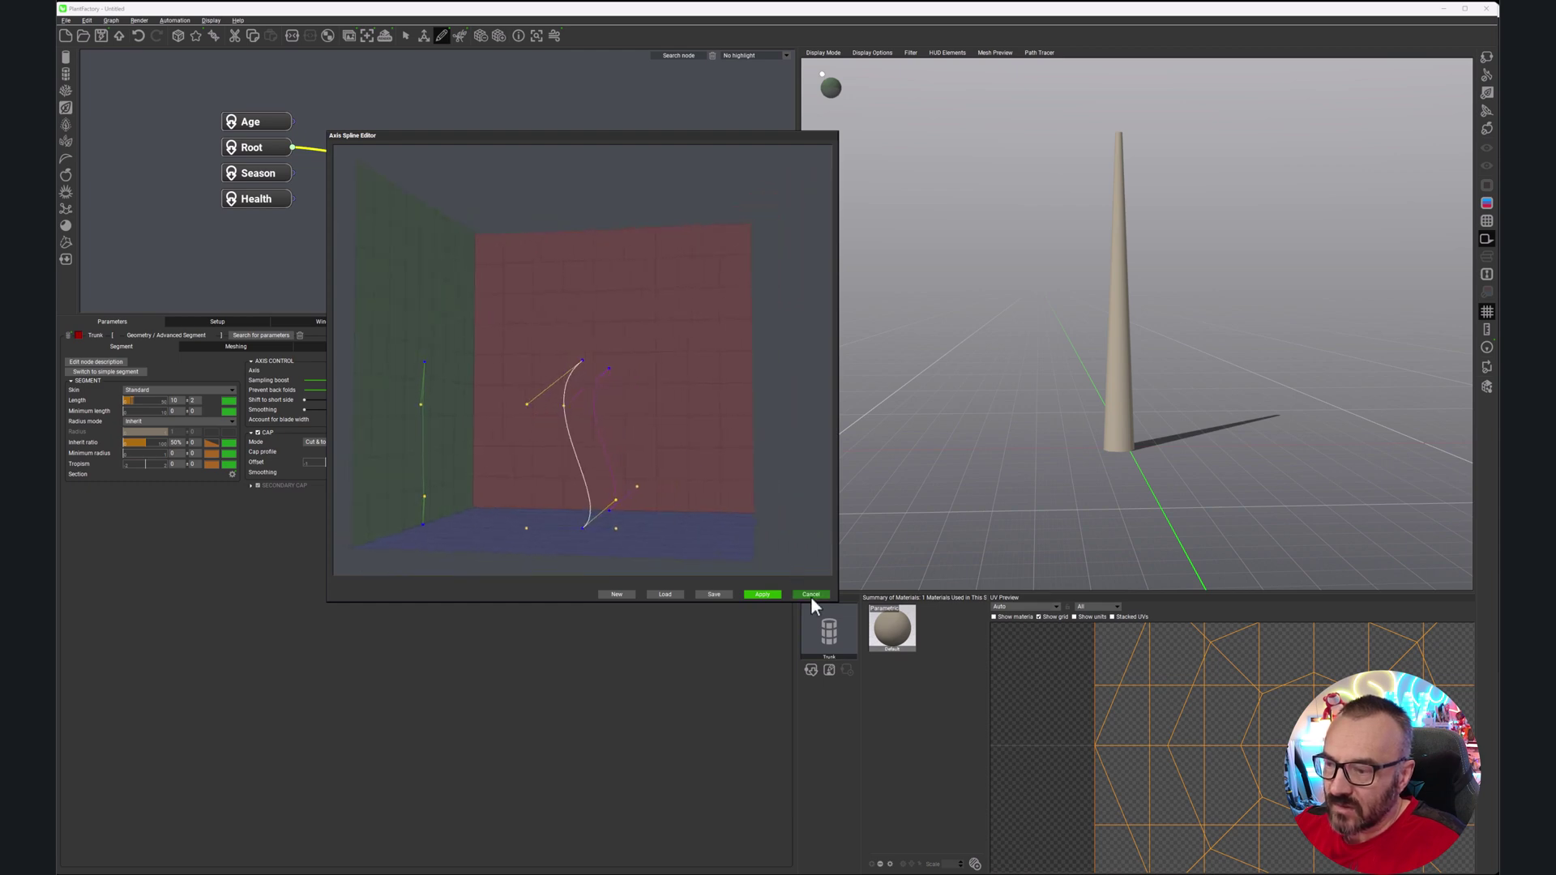
pyautogui.click(769, 596)
pyautogui.moveTo(1094, 381); pyautogui.dragTo(937, 363)
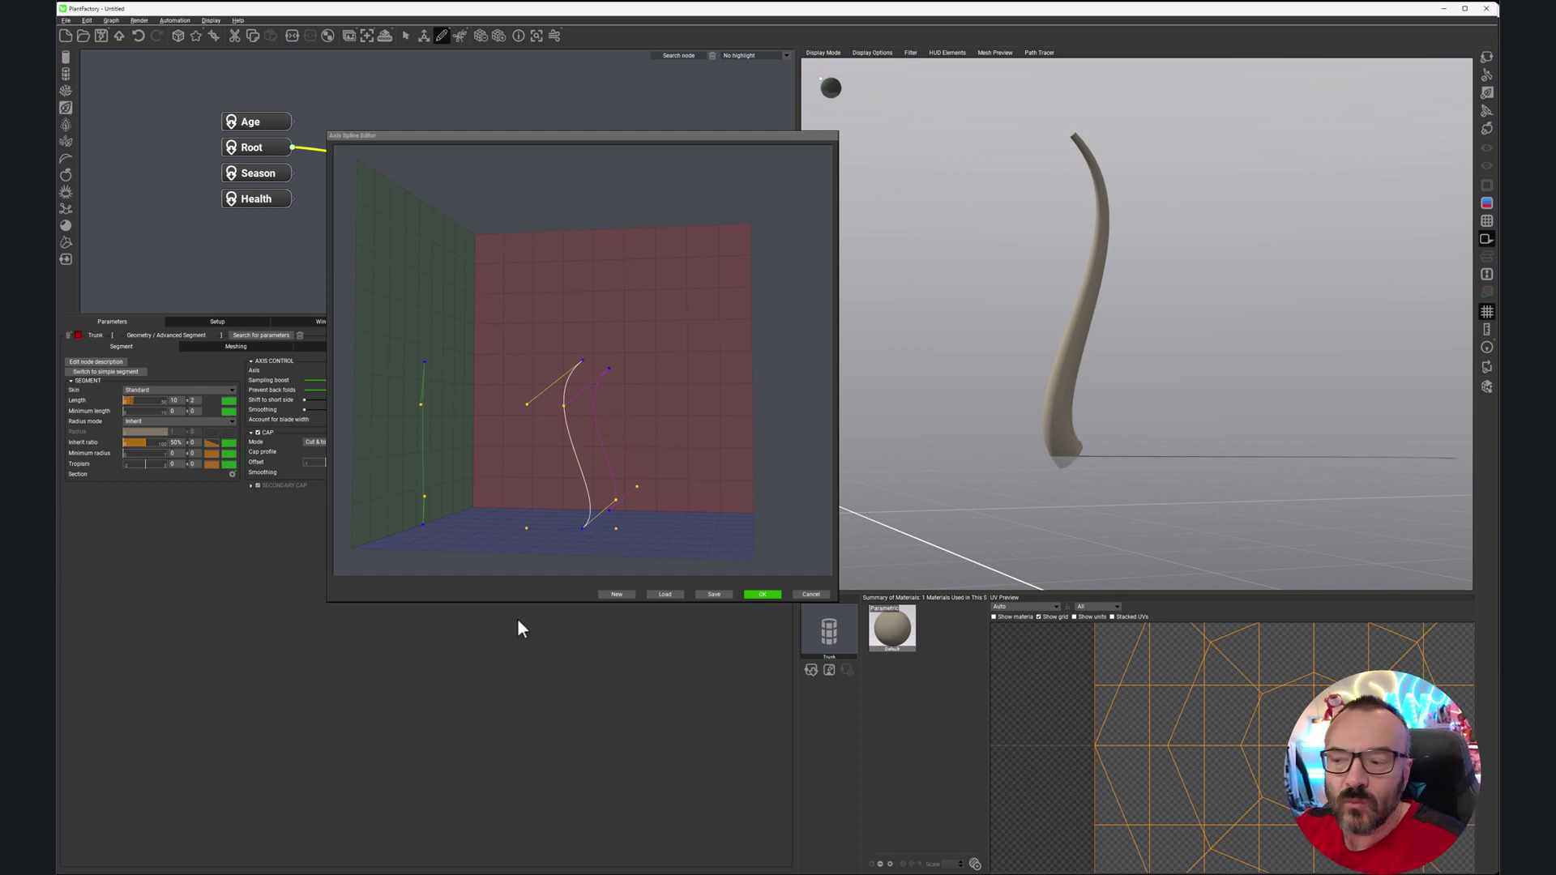
pyautogui.click(802, 594)
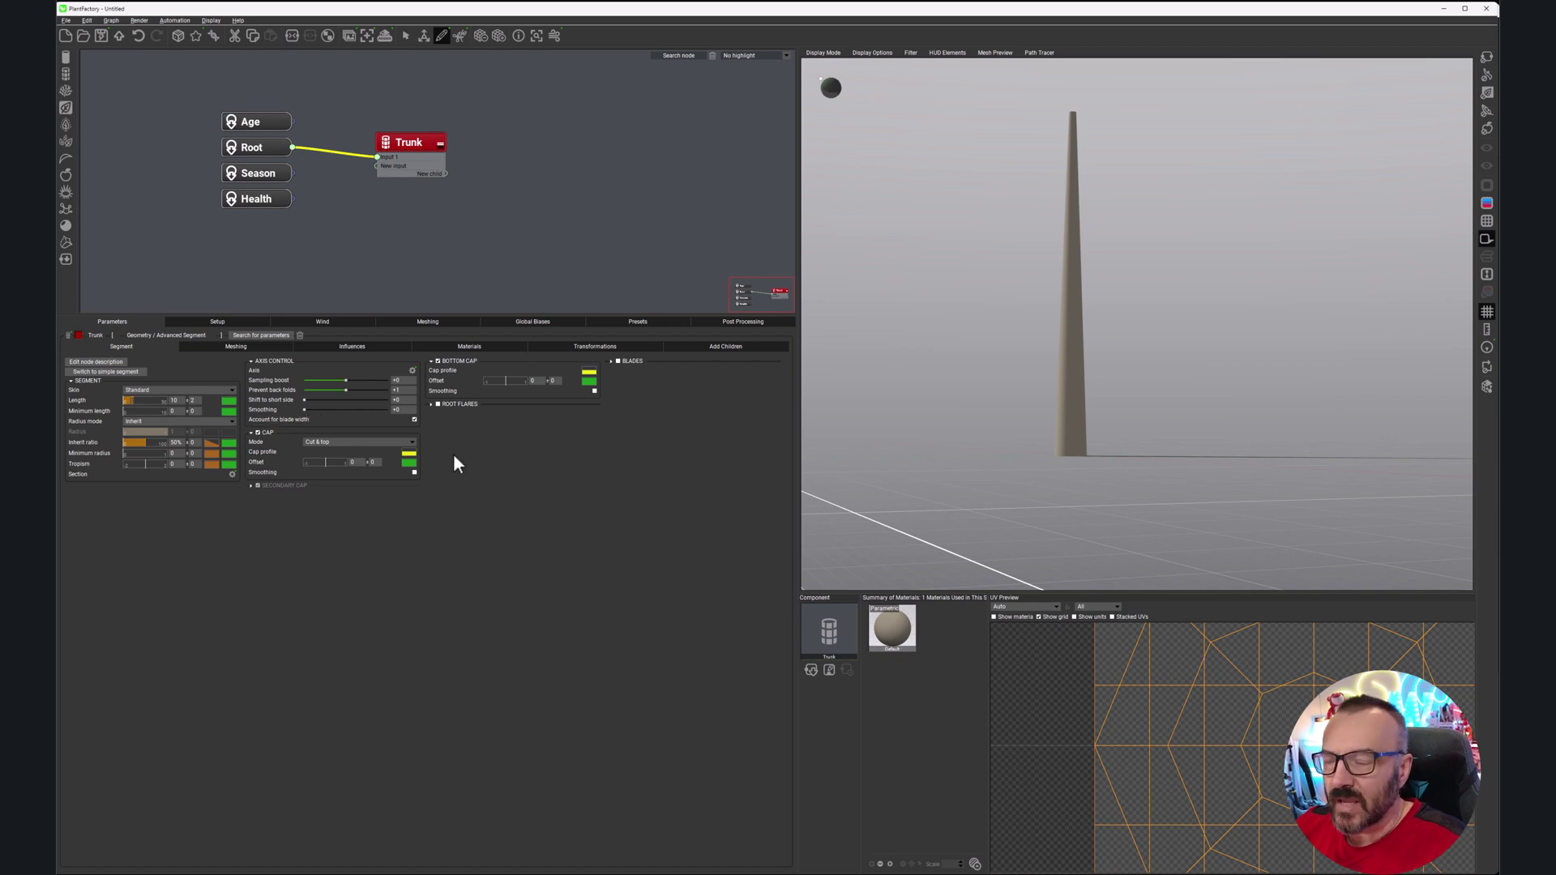
# Step: Make the trunk's top cap pointed by raising the end keypoint of its Cap profile to 1, keeping the Cut & top mode
pyautogui.moveTo(1181, 233); pyautogui.dragTo(1175, 295, button='middle')
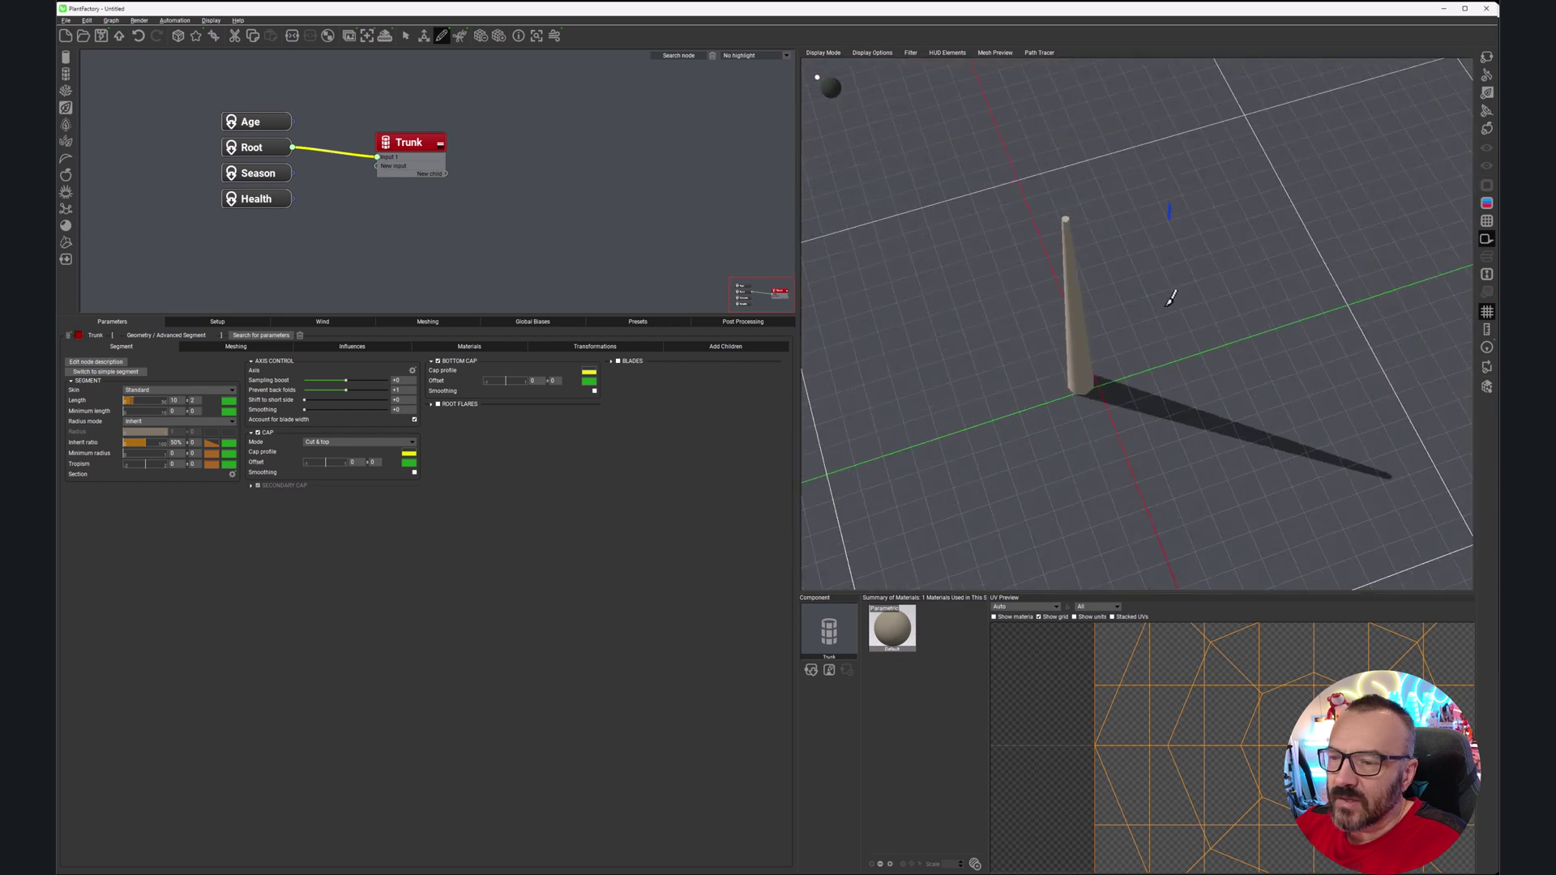
pyautogui.scroll(5, 1072, 189)
pyautogui.moveTo(1074, 186); pyautogui.dragTo(1087, 417, button='middle')
pyautogui.scroll(-3, 1086, 417)
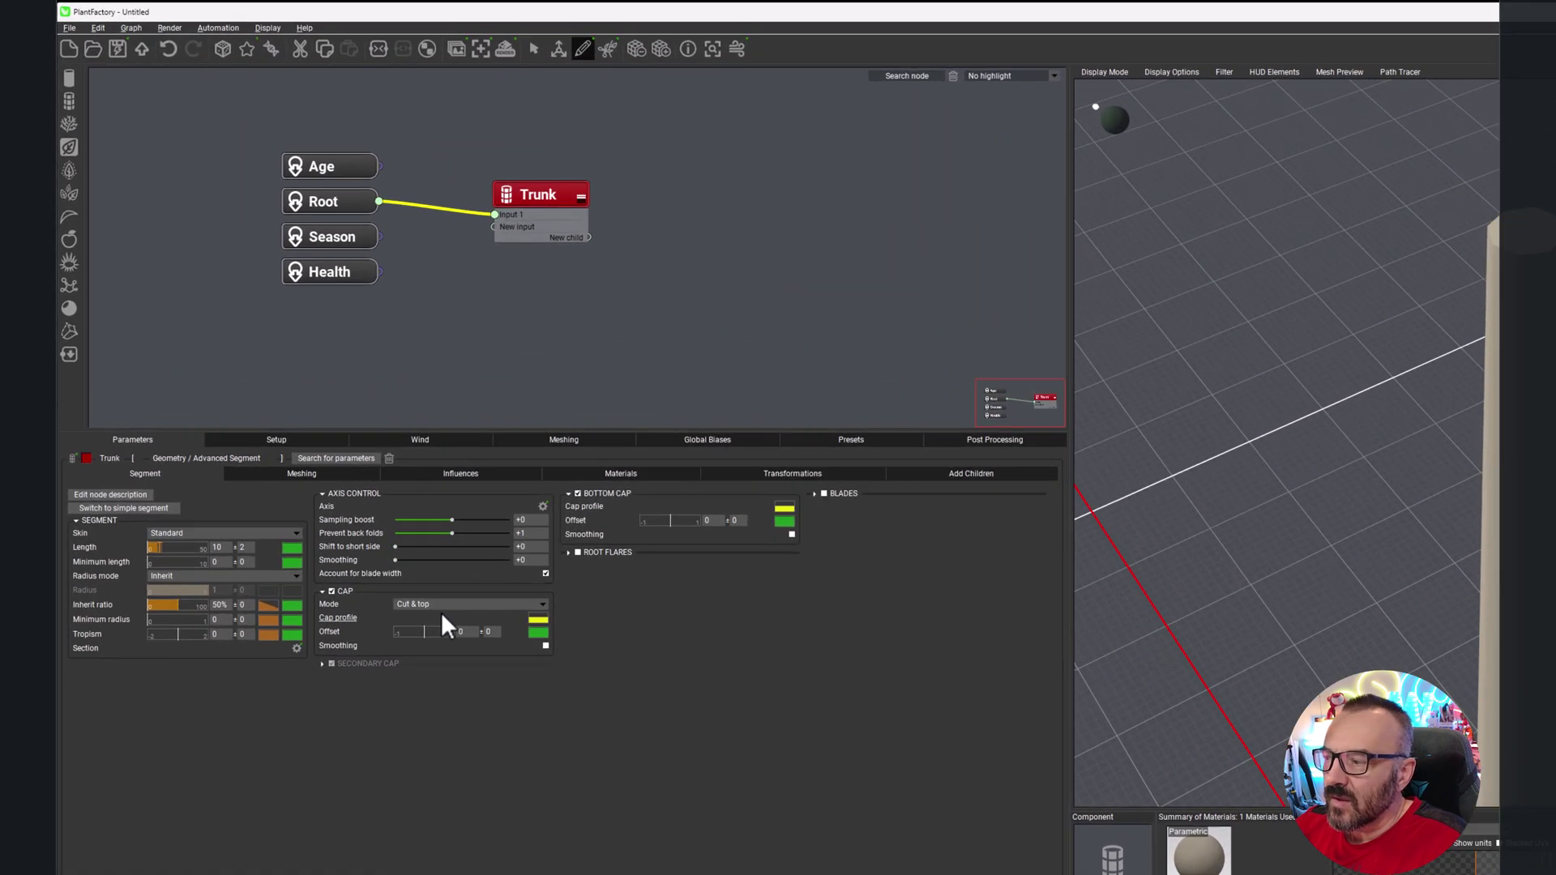
pyautogui.click(541, 605)
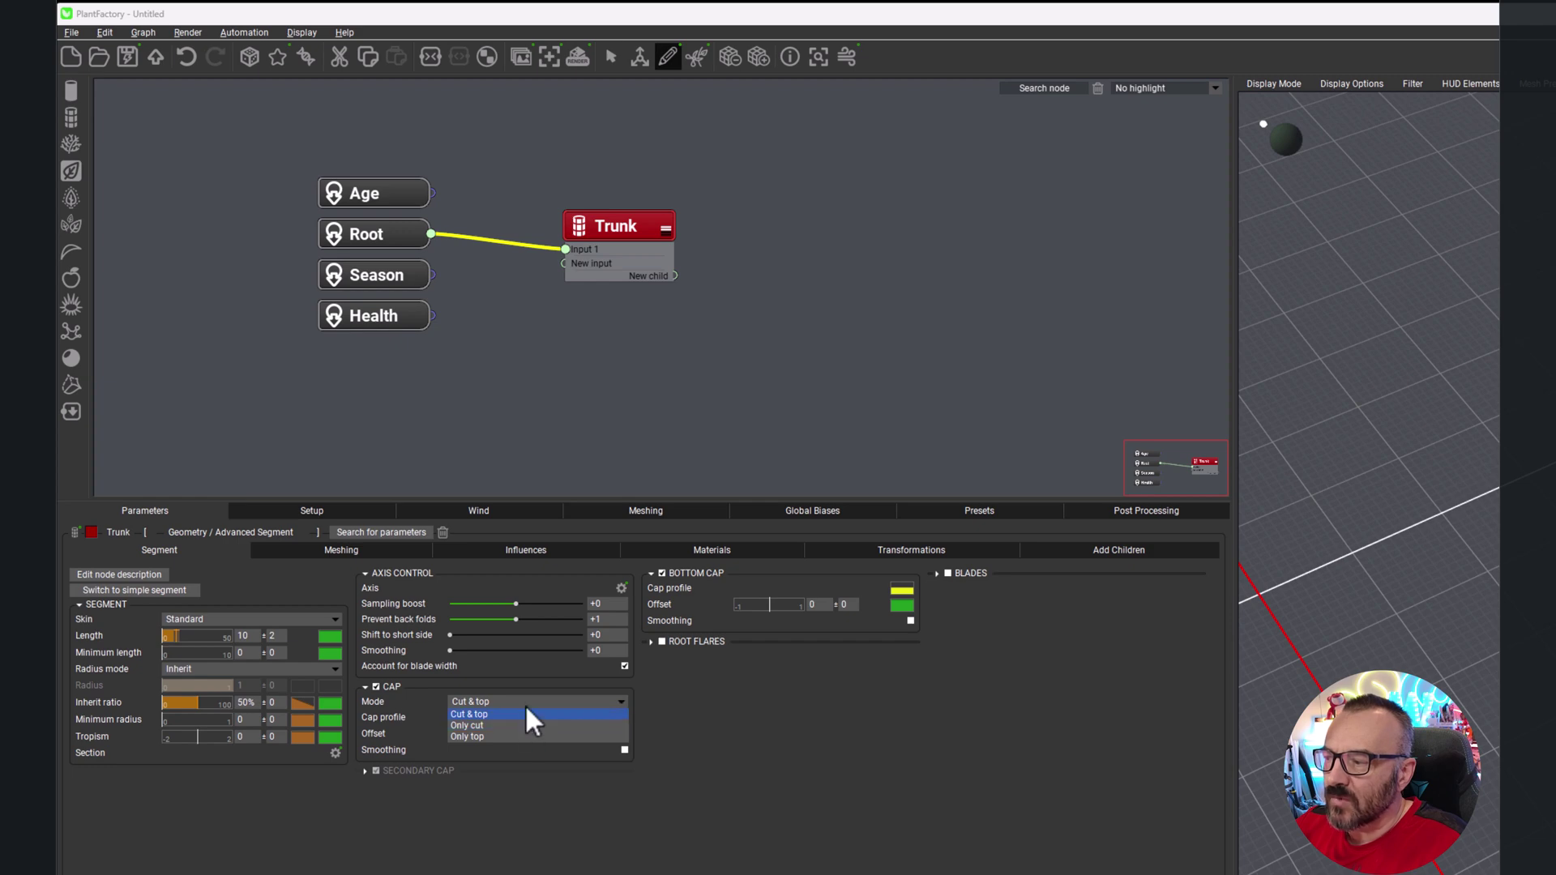
pyautogui.click(626, 726)
pyautogui.click(624, 734)
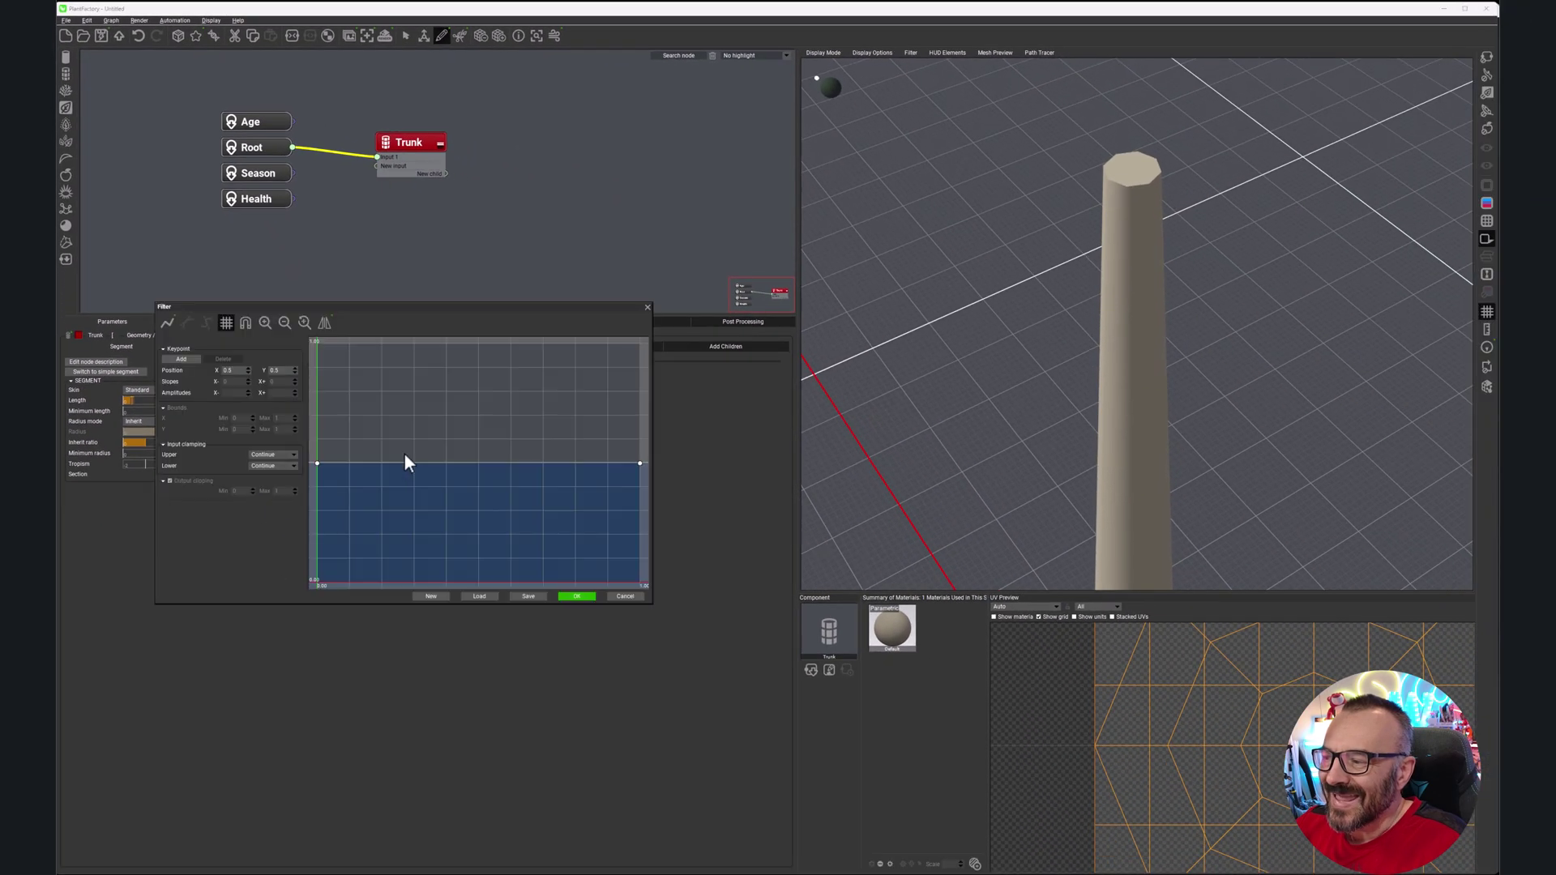
pyautogui.moveTo(638, 464); pyautogui.dragTo(640, 345)
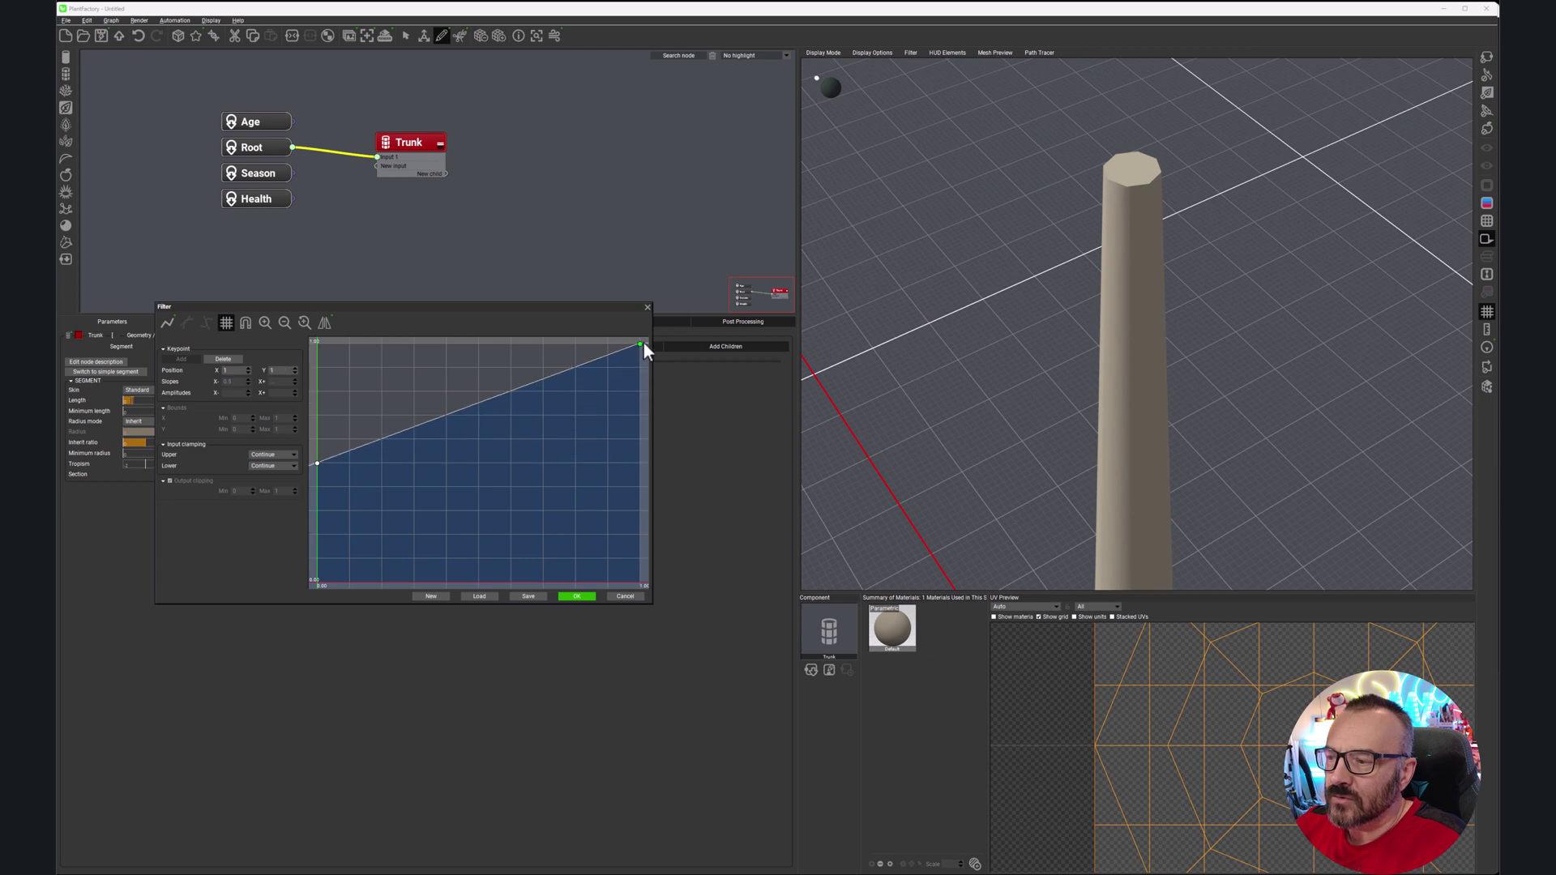
pyautogui.moveTo(1191, 154); pyautogui.dragTo(1103, 166)
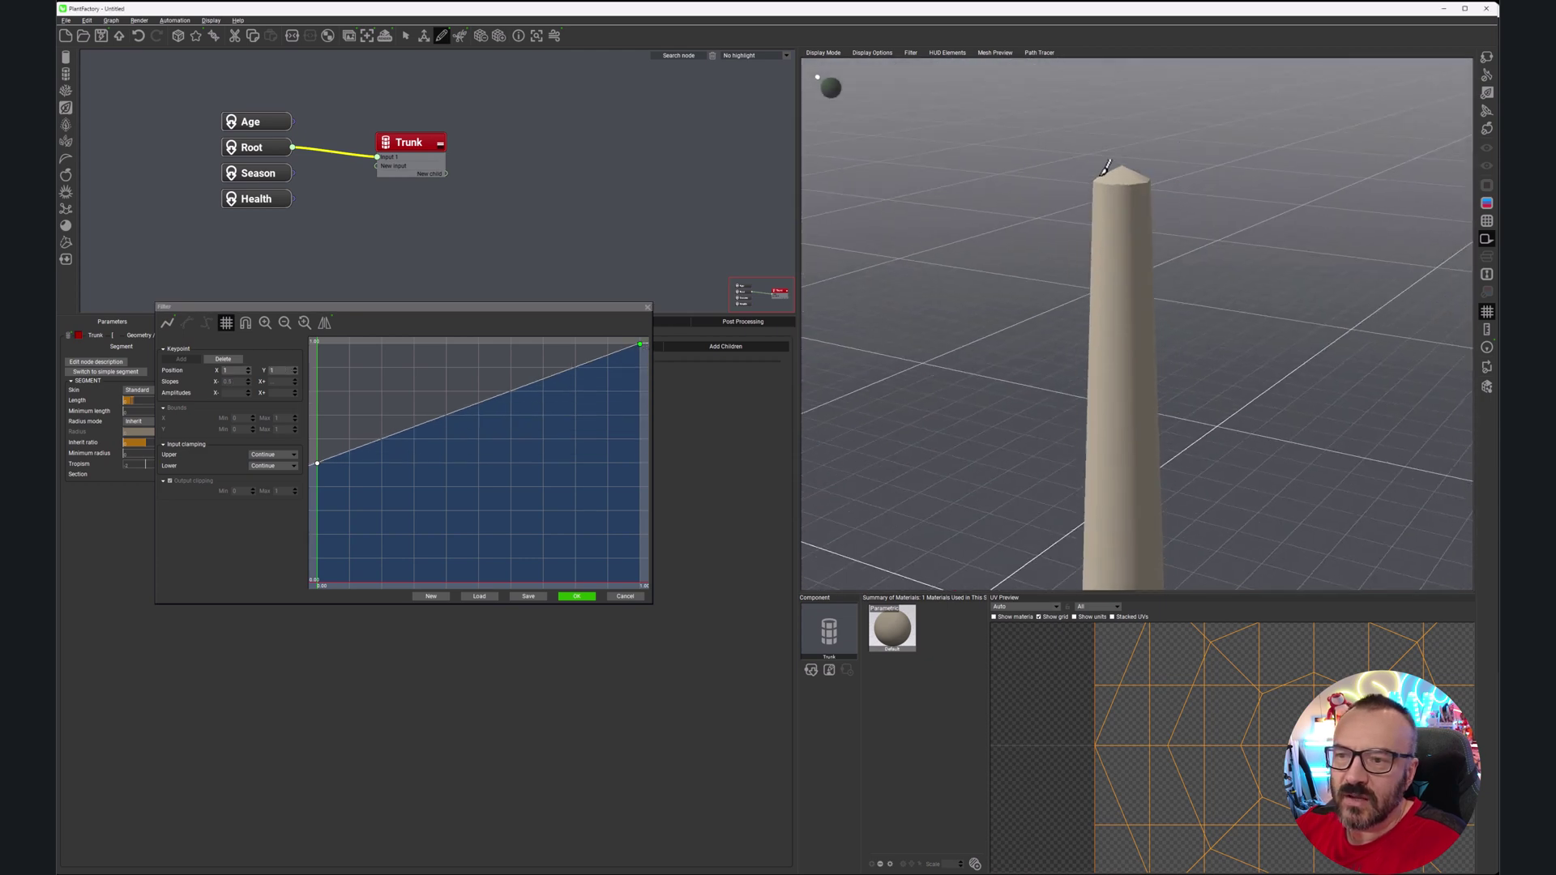
# Step: Round the cap profile by adding a keypoint at about 0.32, 0.84, making the curve smooth and steepening the start keypoint's tangent
pyautogui.click(443, 419)
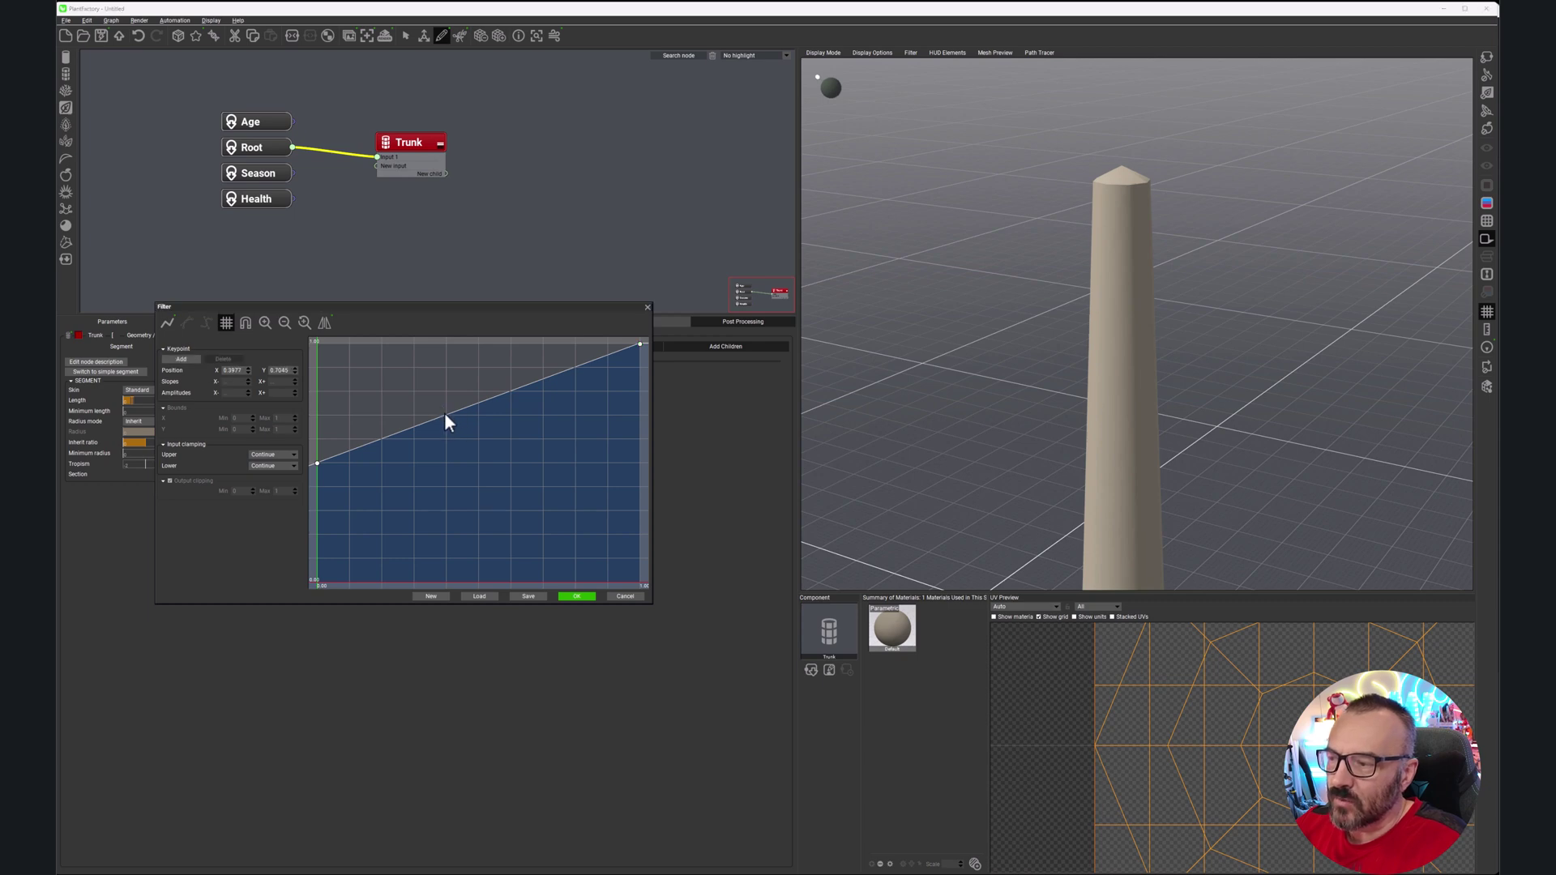
pyautogui.click(445, 416)
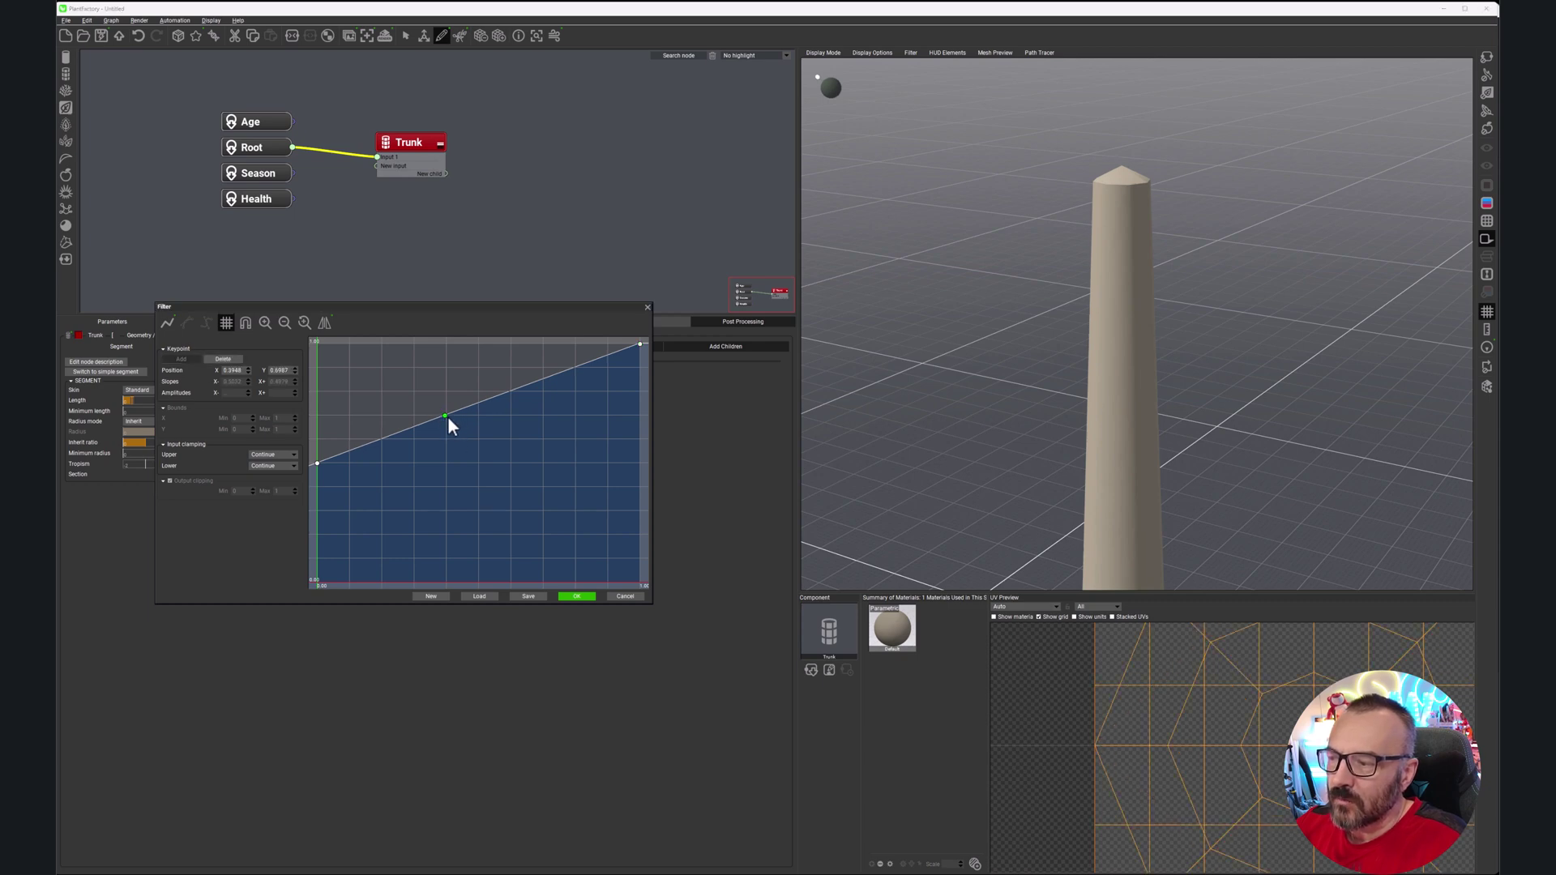
pyautogui.moveTo(446, 417); pyautogui.dragTo(420, 382)
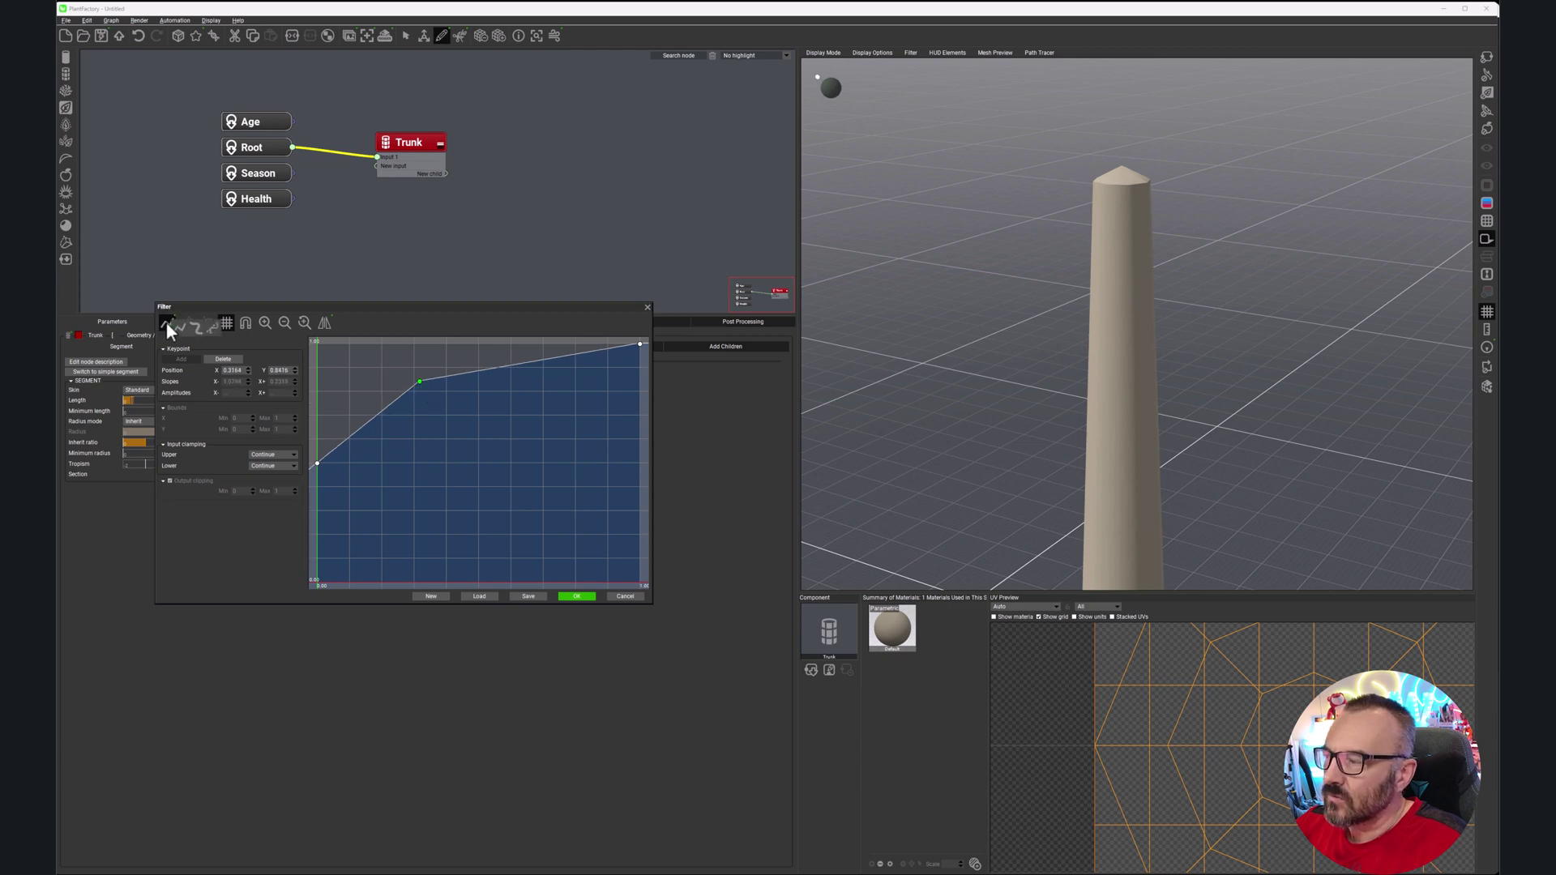
pyautogui.click(195, 327)
pyautogui.moveTo(431, 382); pyautogui.dragTo(434, 375)
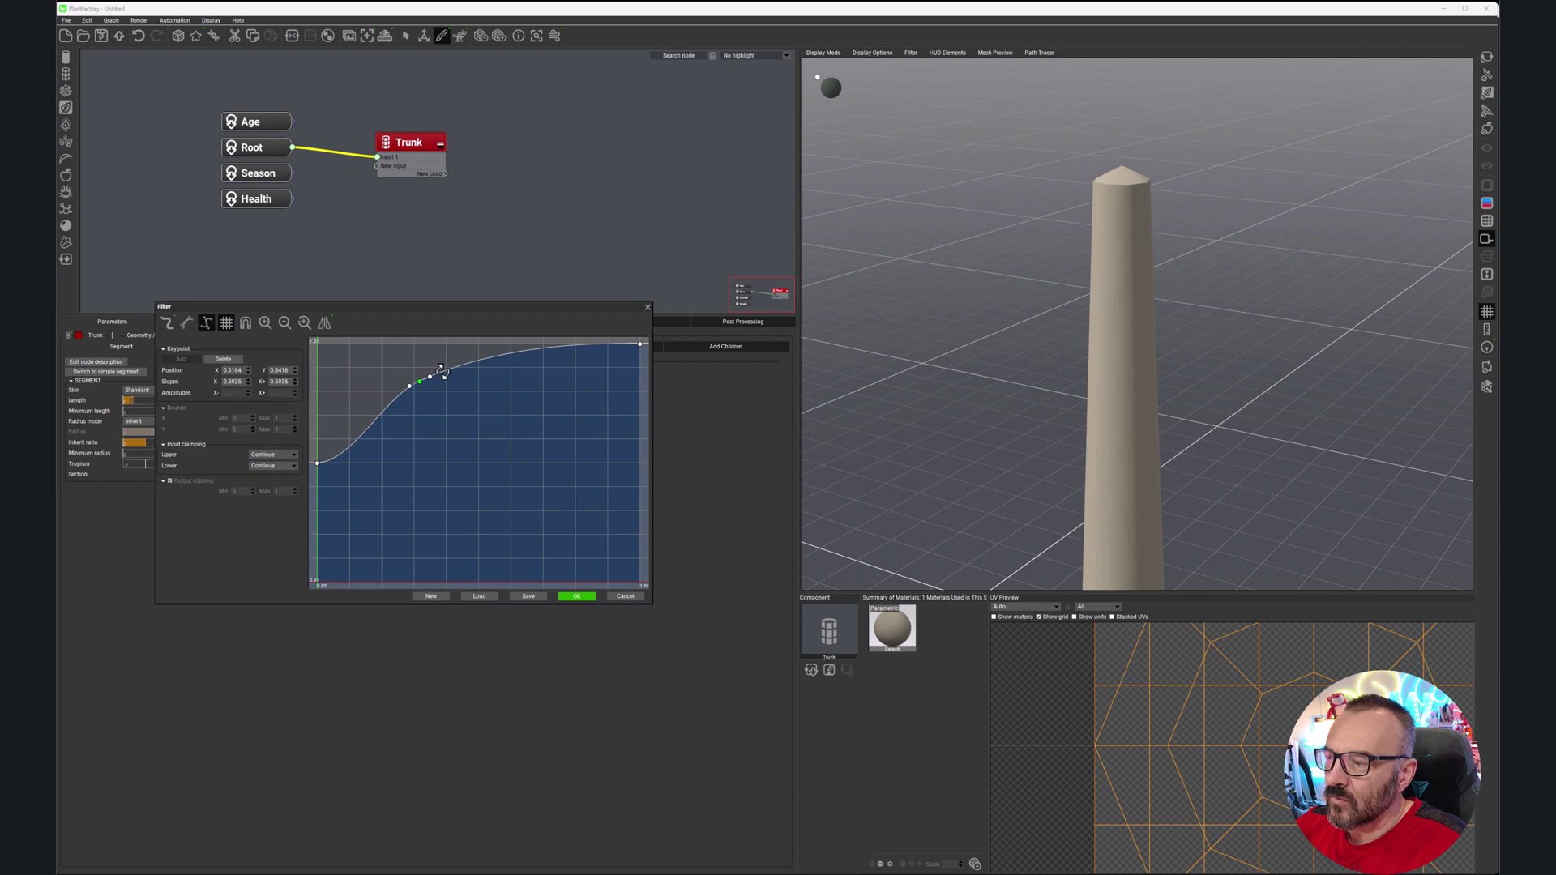
pyautogui.click(318, 463)
pyautogui.moveTo(329, 462); pyautogui.dragTo(324, 460)
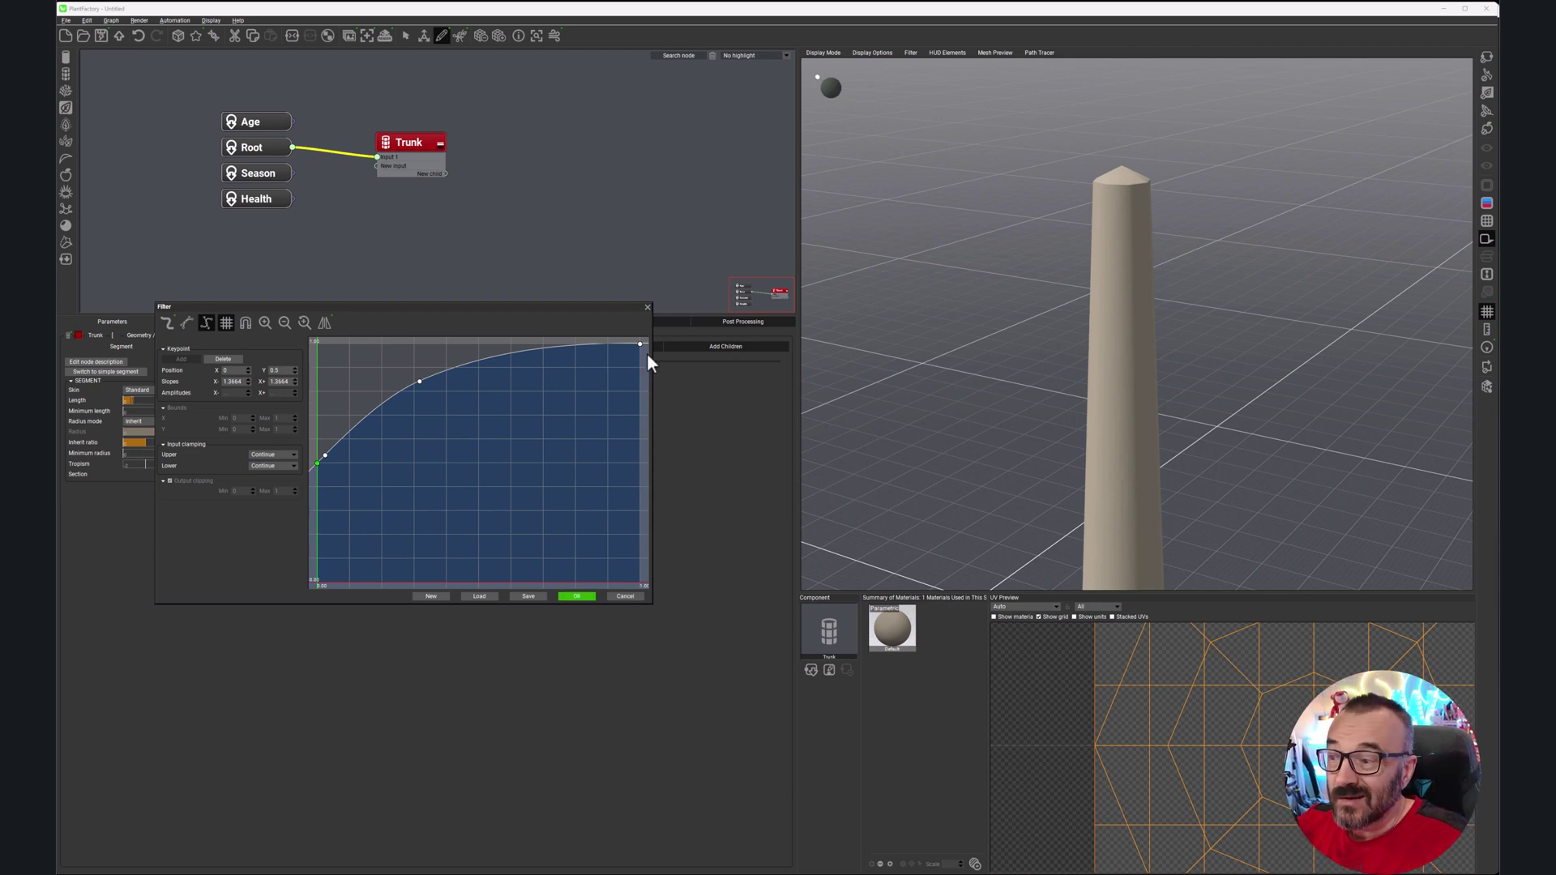
# Step: Test a lowered end keypoint on the cap profile, return it to about 0.99, and accept the profile
pyautogui.moveTo(641, 347); pyautogui.dragTo(640, 541)
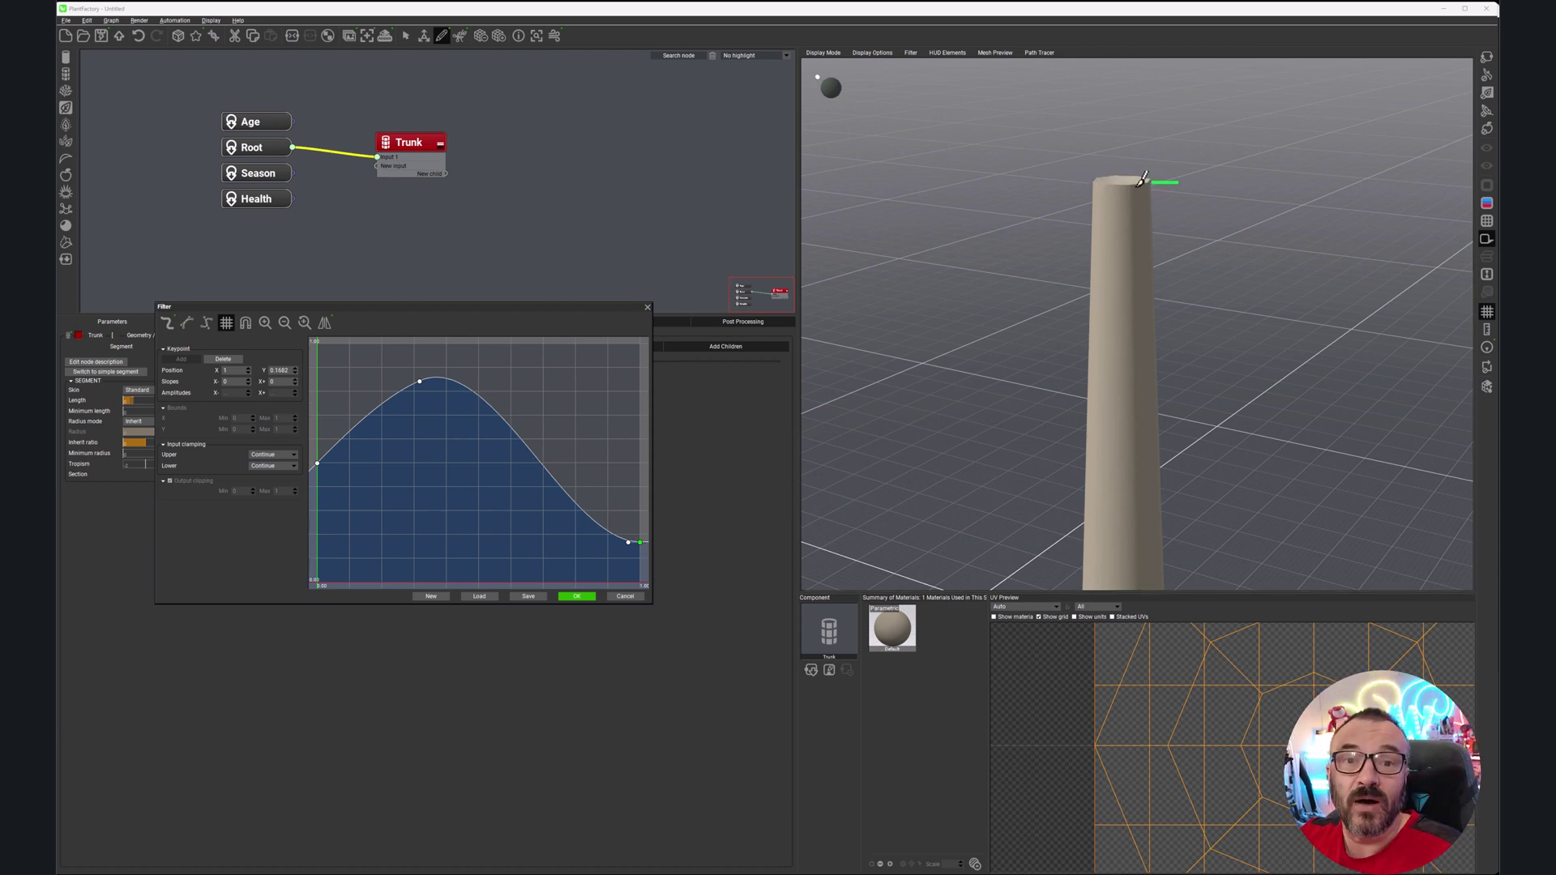
pyautogui.moveTo(640, 542); pyautogui.dragTo(642, 347)
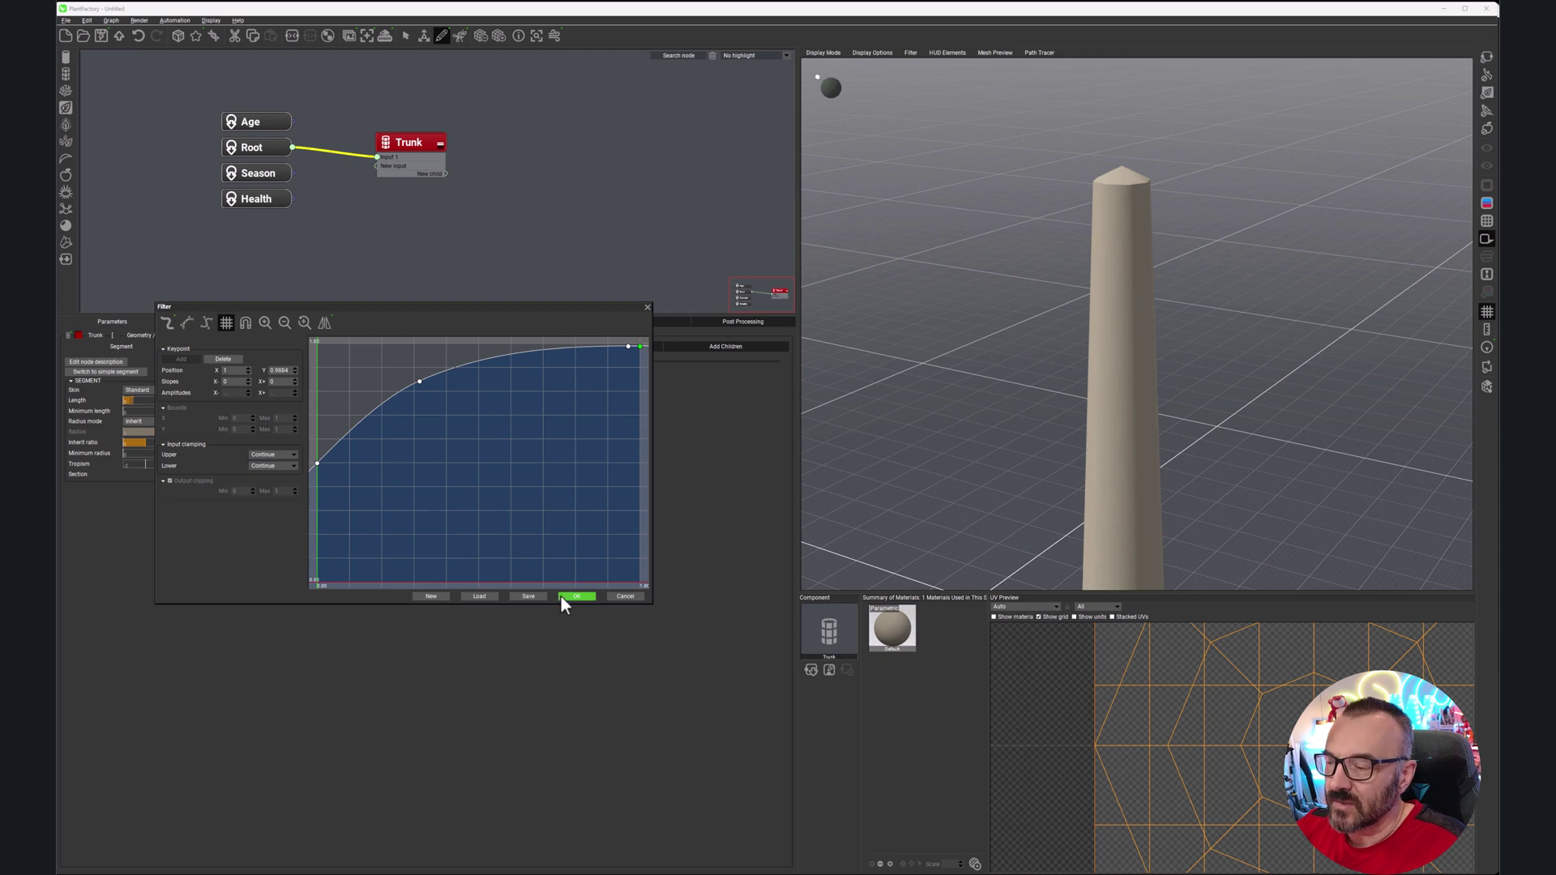
pyautogui.click(582, 597)
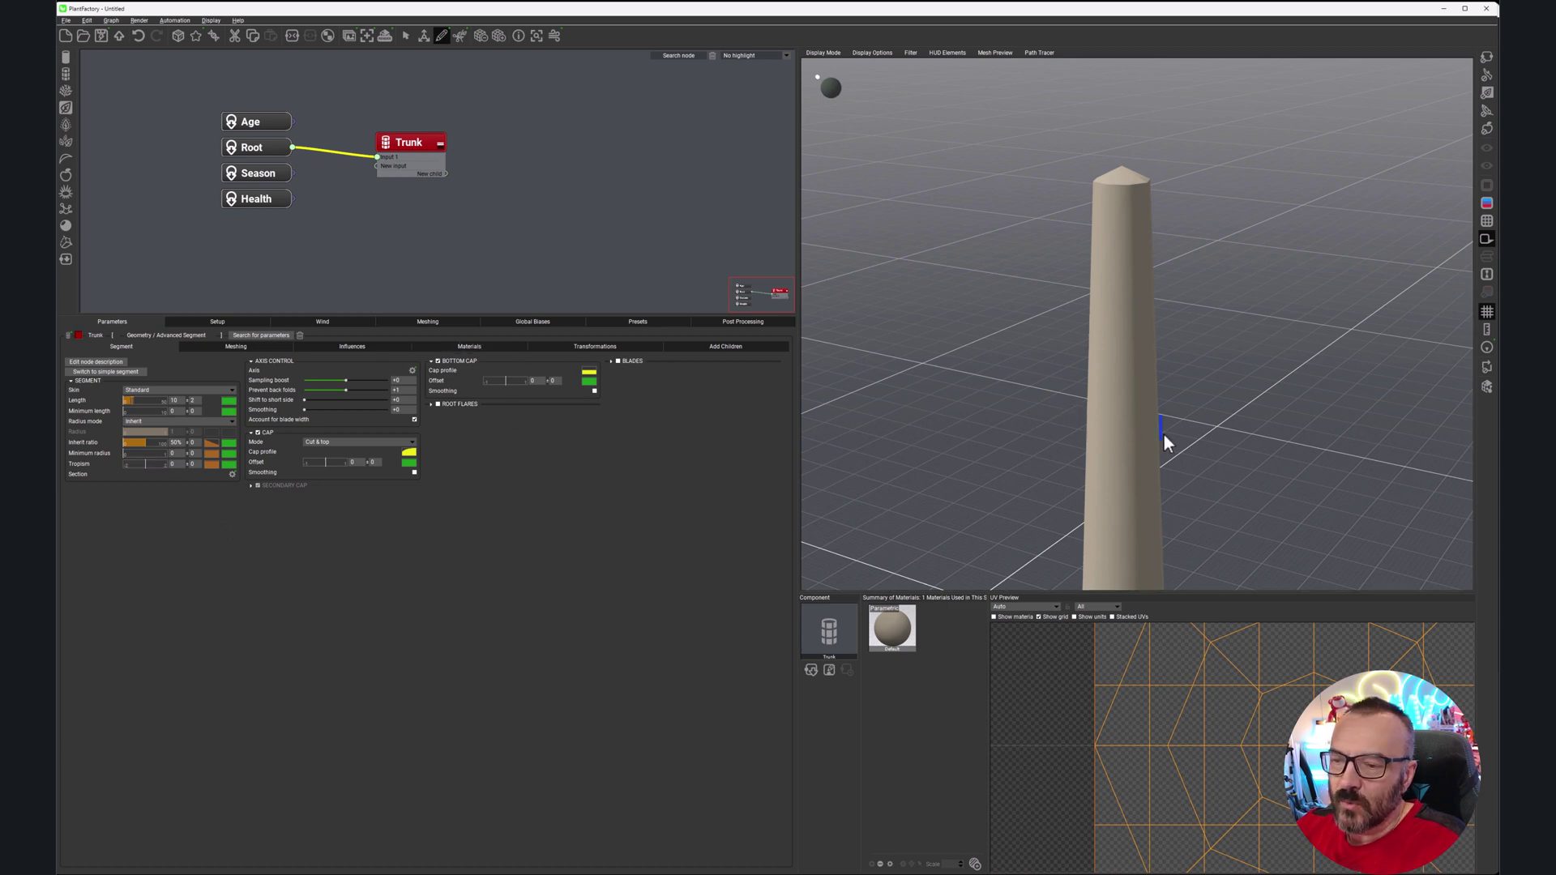
# Step: Enable Root Flares at the base of the trunk and inspect the flared base in the 3D view
pyautogui.scroll(-2, 1160, 441)
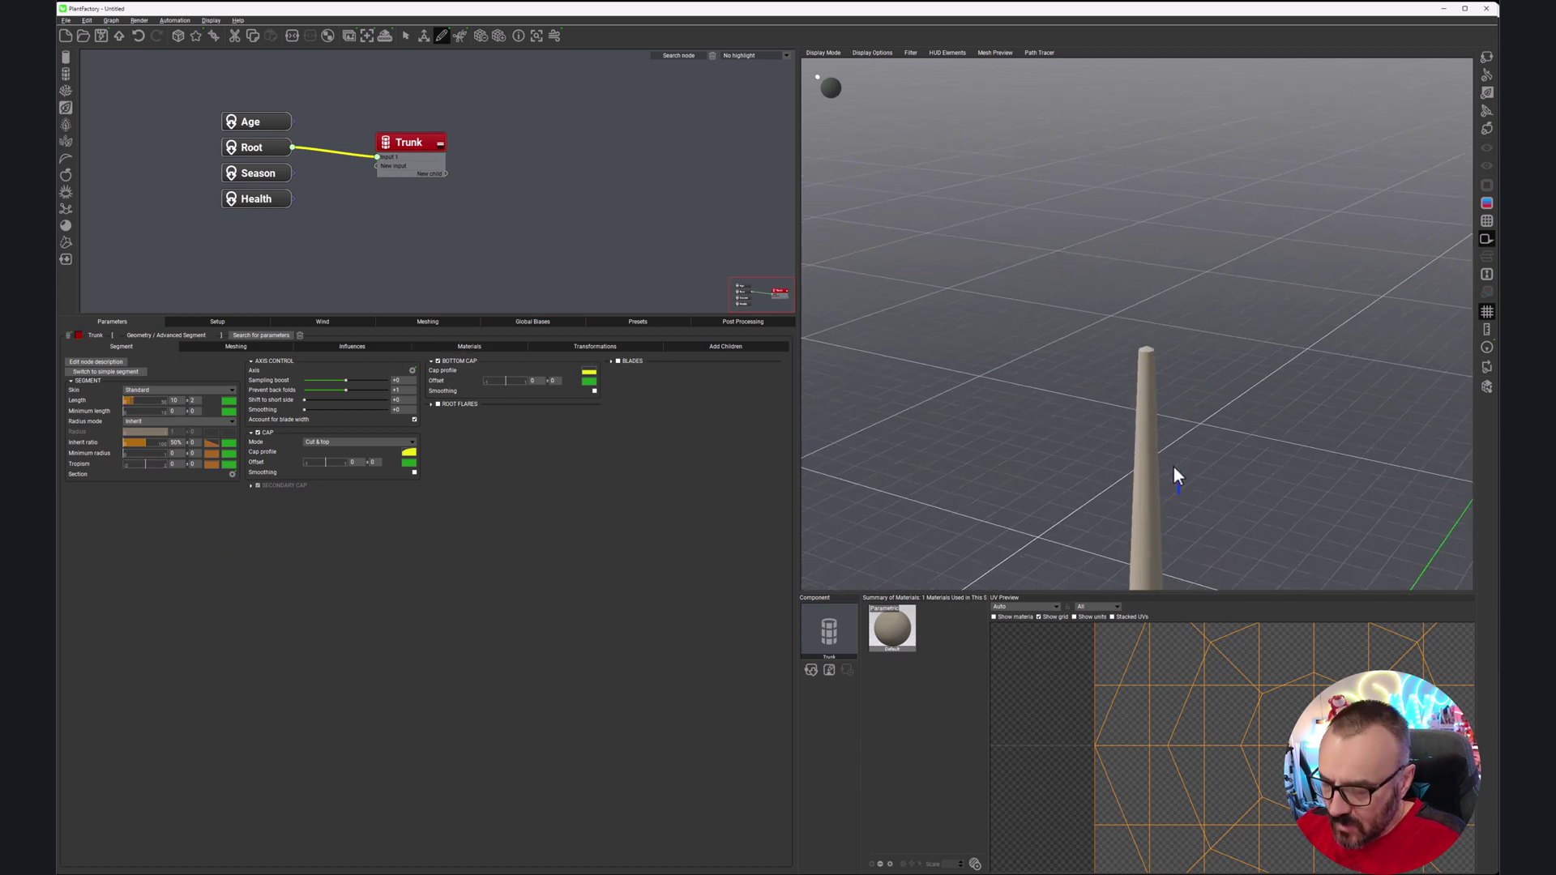
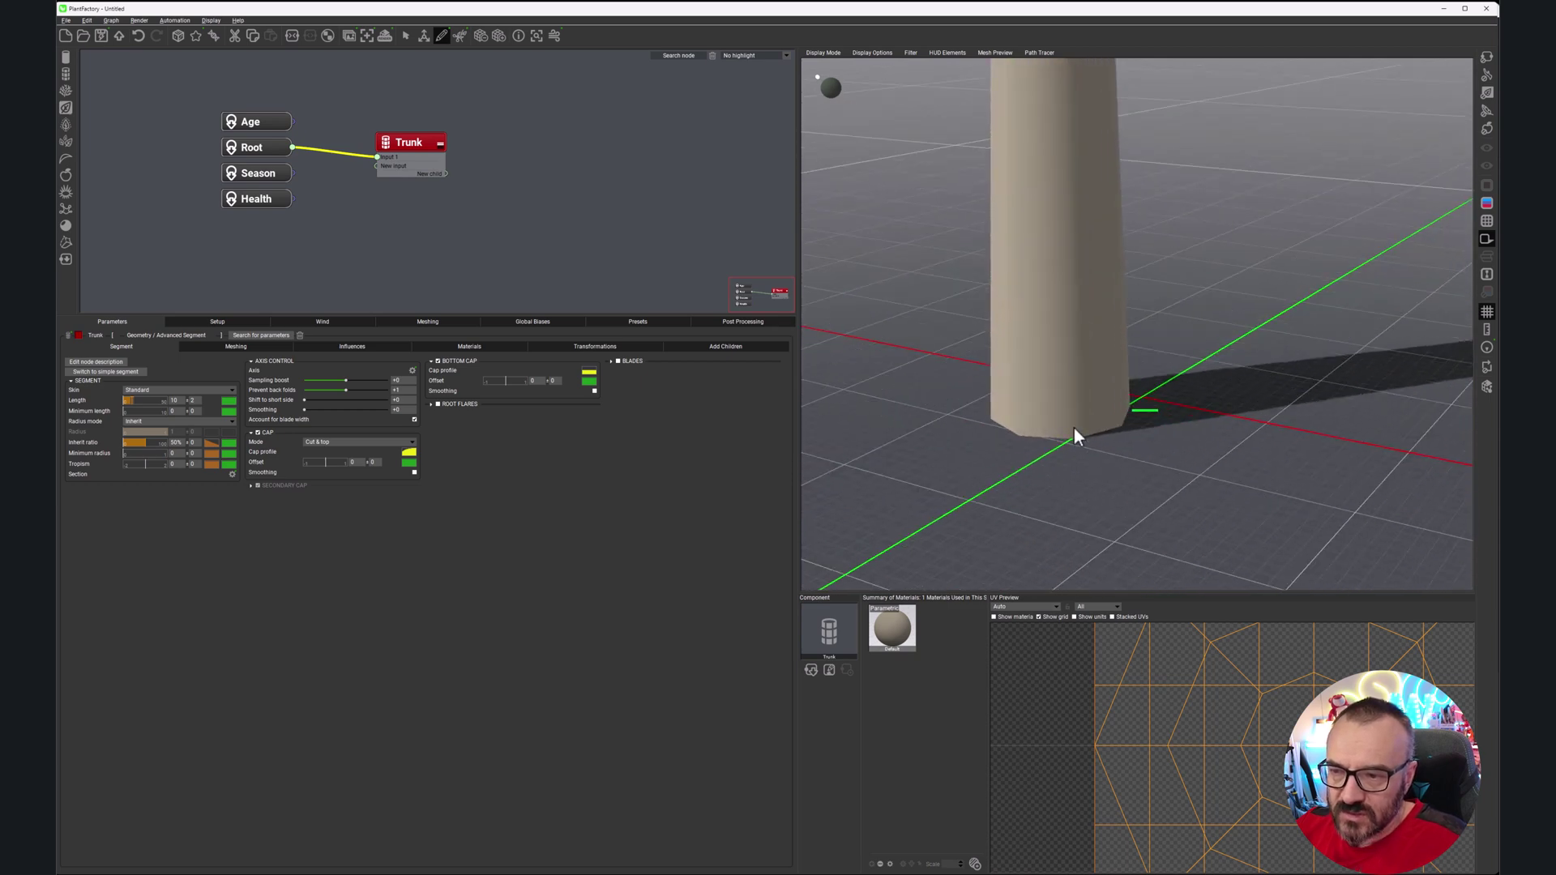
pyautogui.moveTo(1013, 387); pyautogui.dragTo(1113, 410)
pyautogui.scroll(-5, 1098, 357)
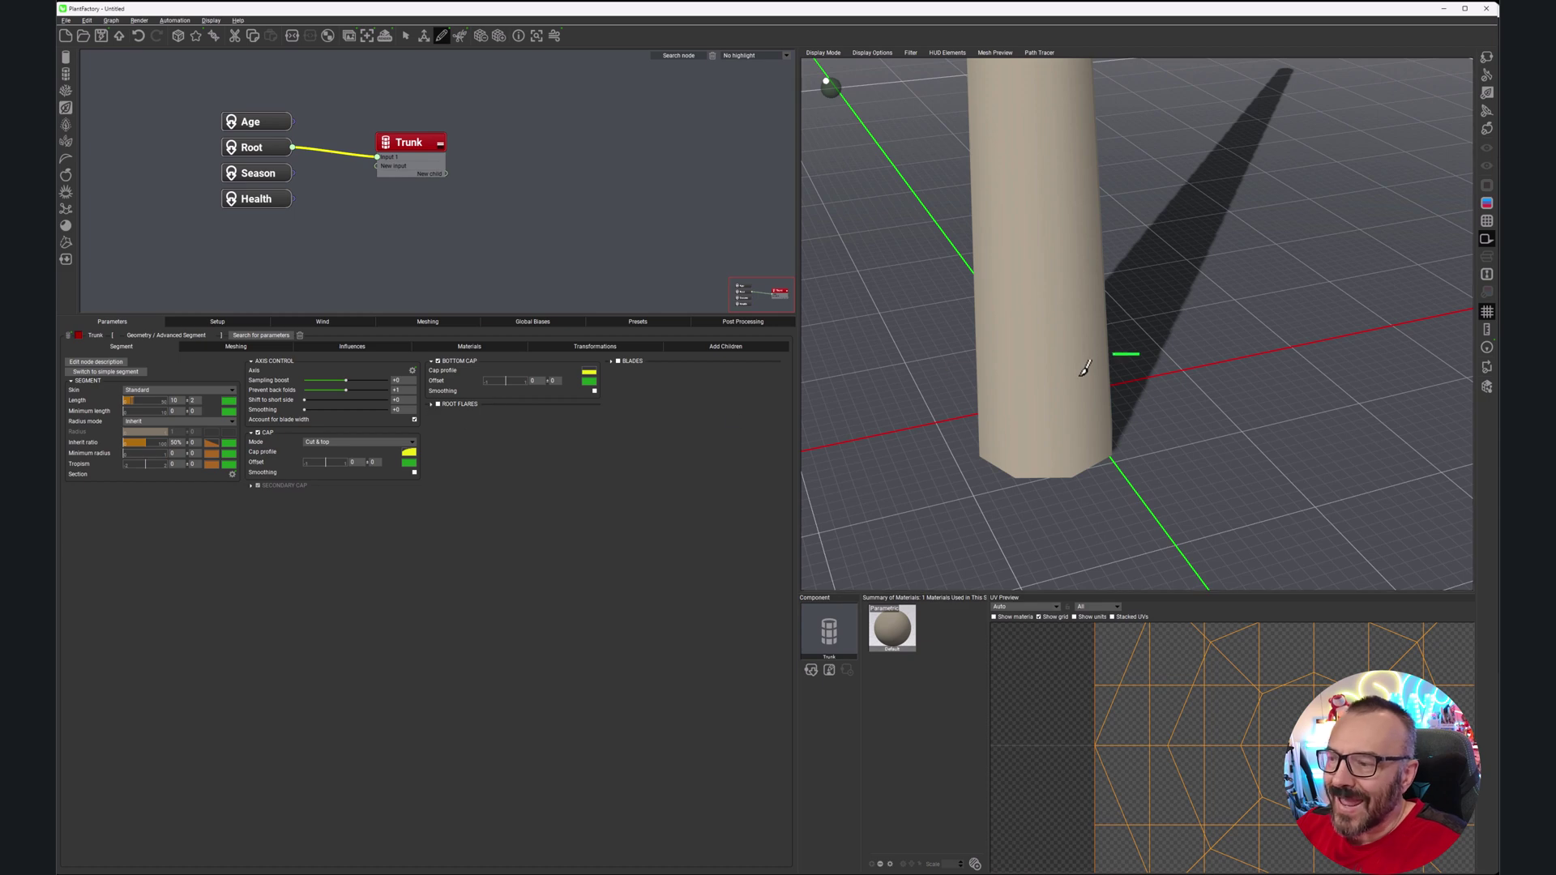
pyautogui.moveTo(1104, 351); pyautogui.dragTo(1113, 295)
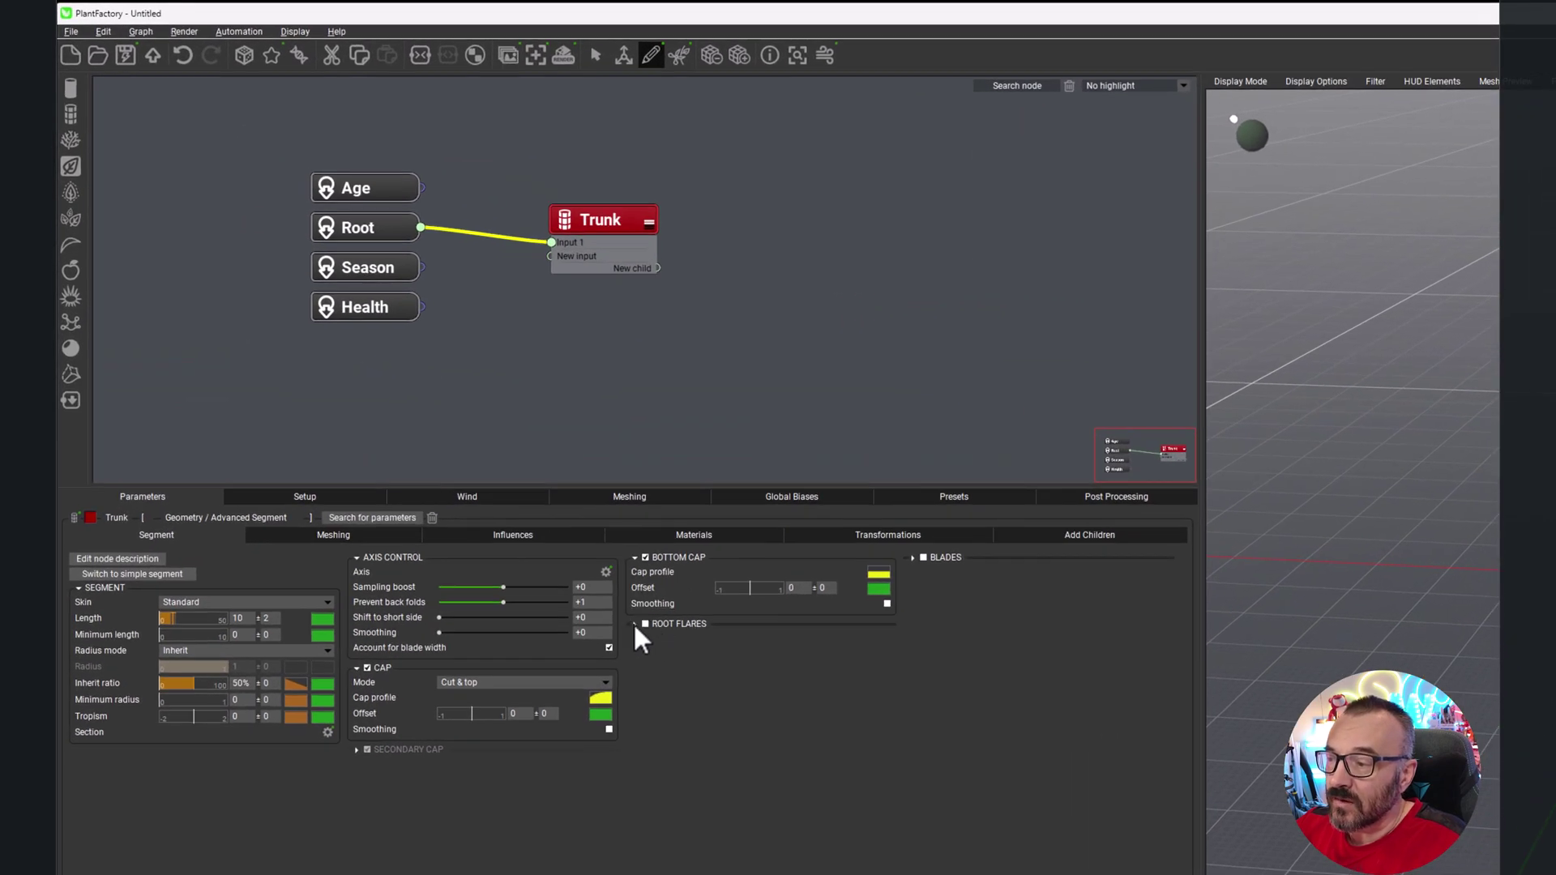
pyautogui.click(635, 624)
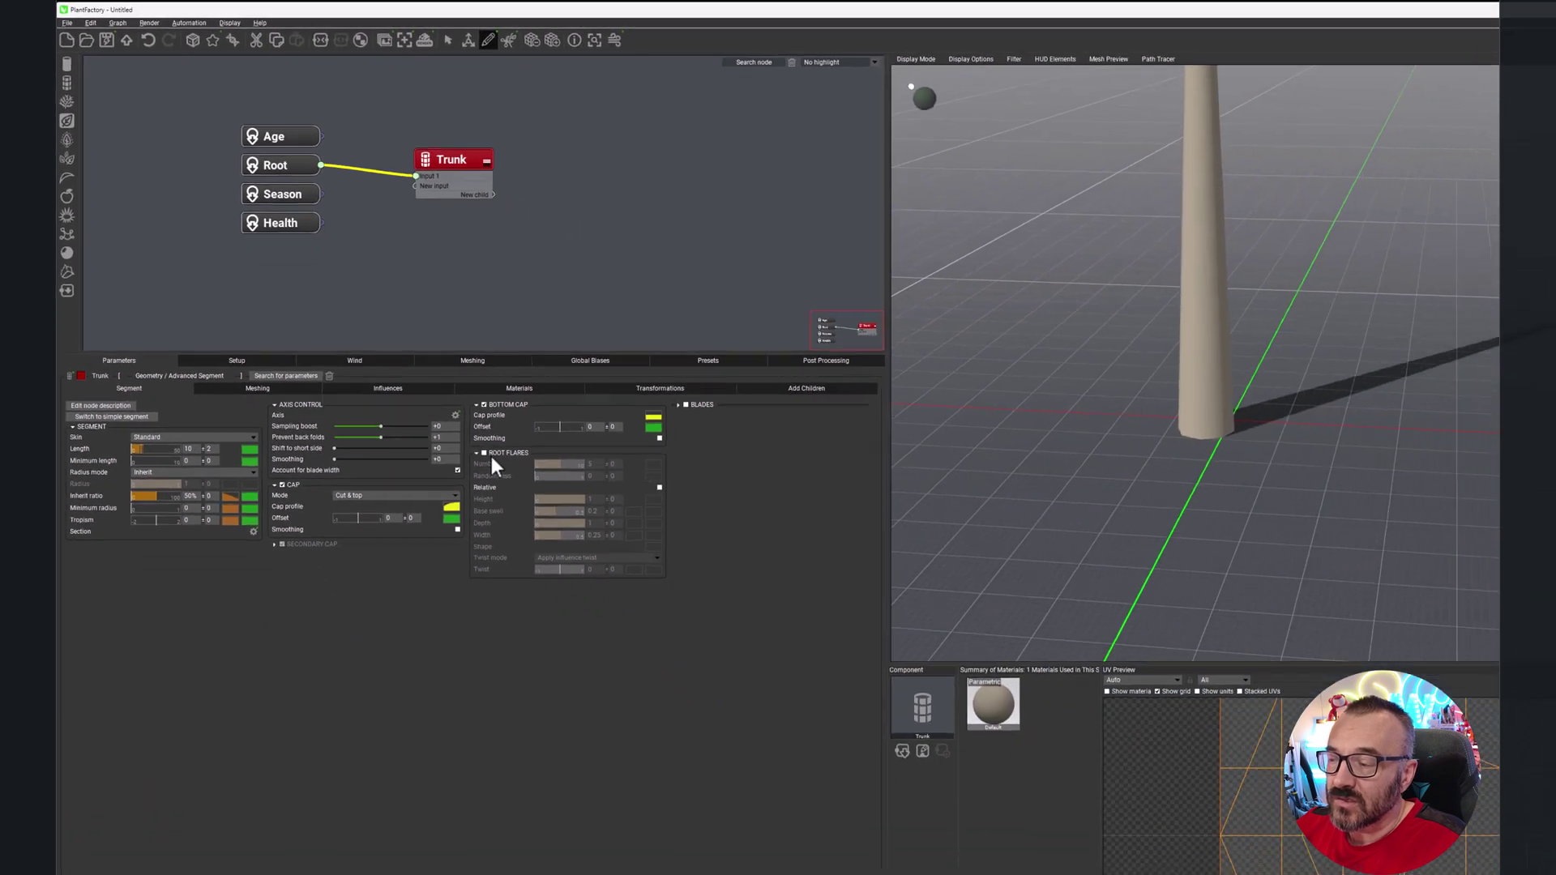
pyautogui.click(645, 624)
pyautogui.moveTo(1153, 358); pyautogui.dragTo(985, 325)
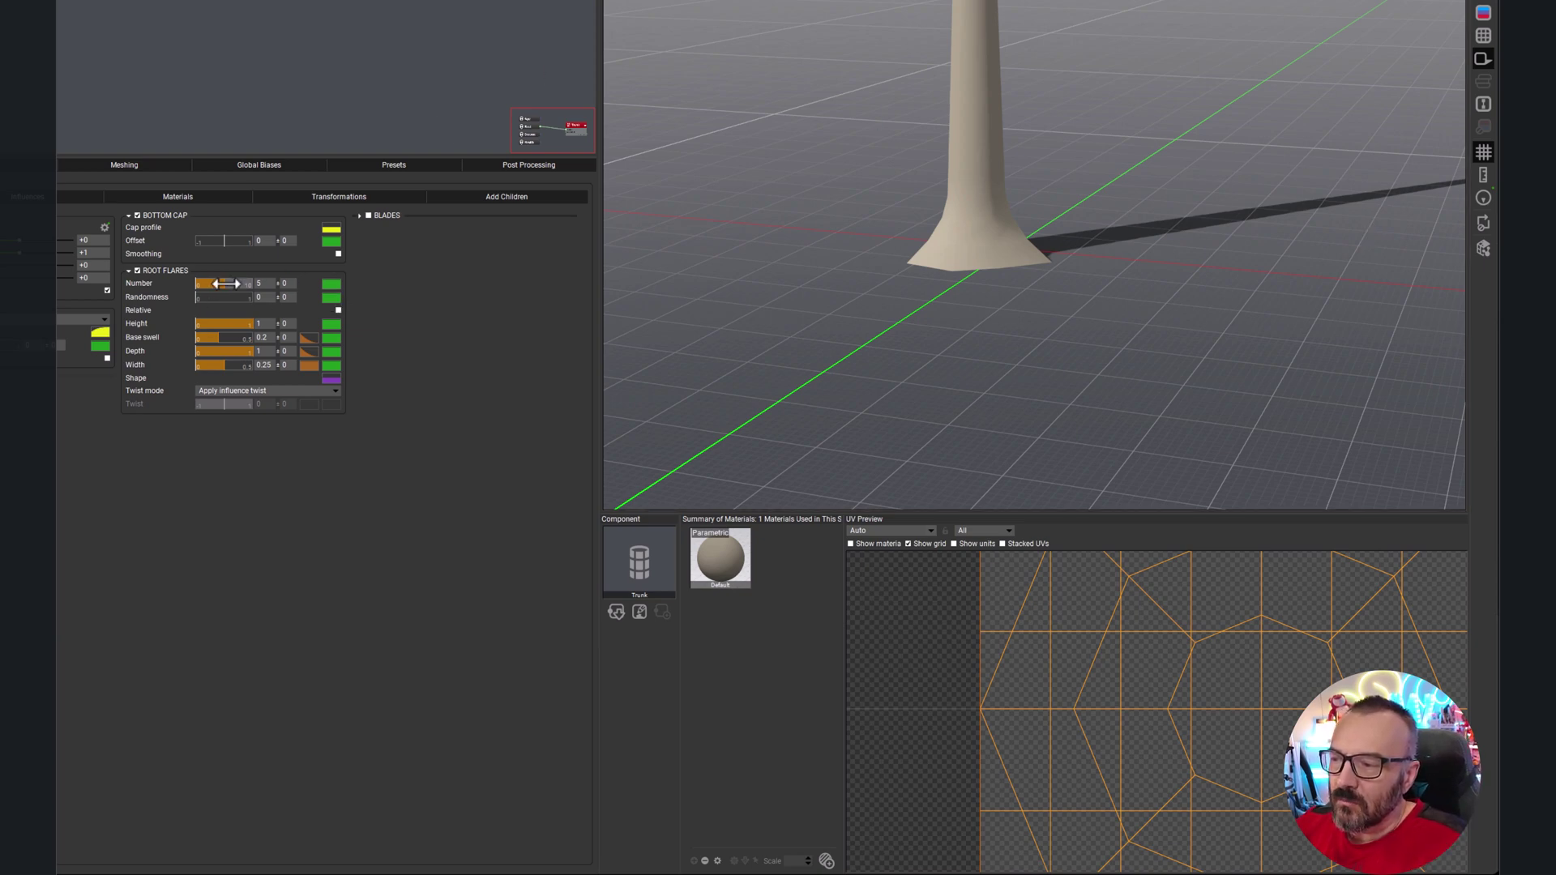
# Step: Set the root flares' Number to 5 with a variation of 2
pyautogui.moveTo(225, 284); pyautogui.dragTo(231, 285)
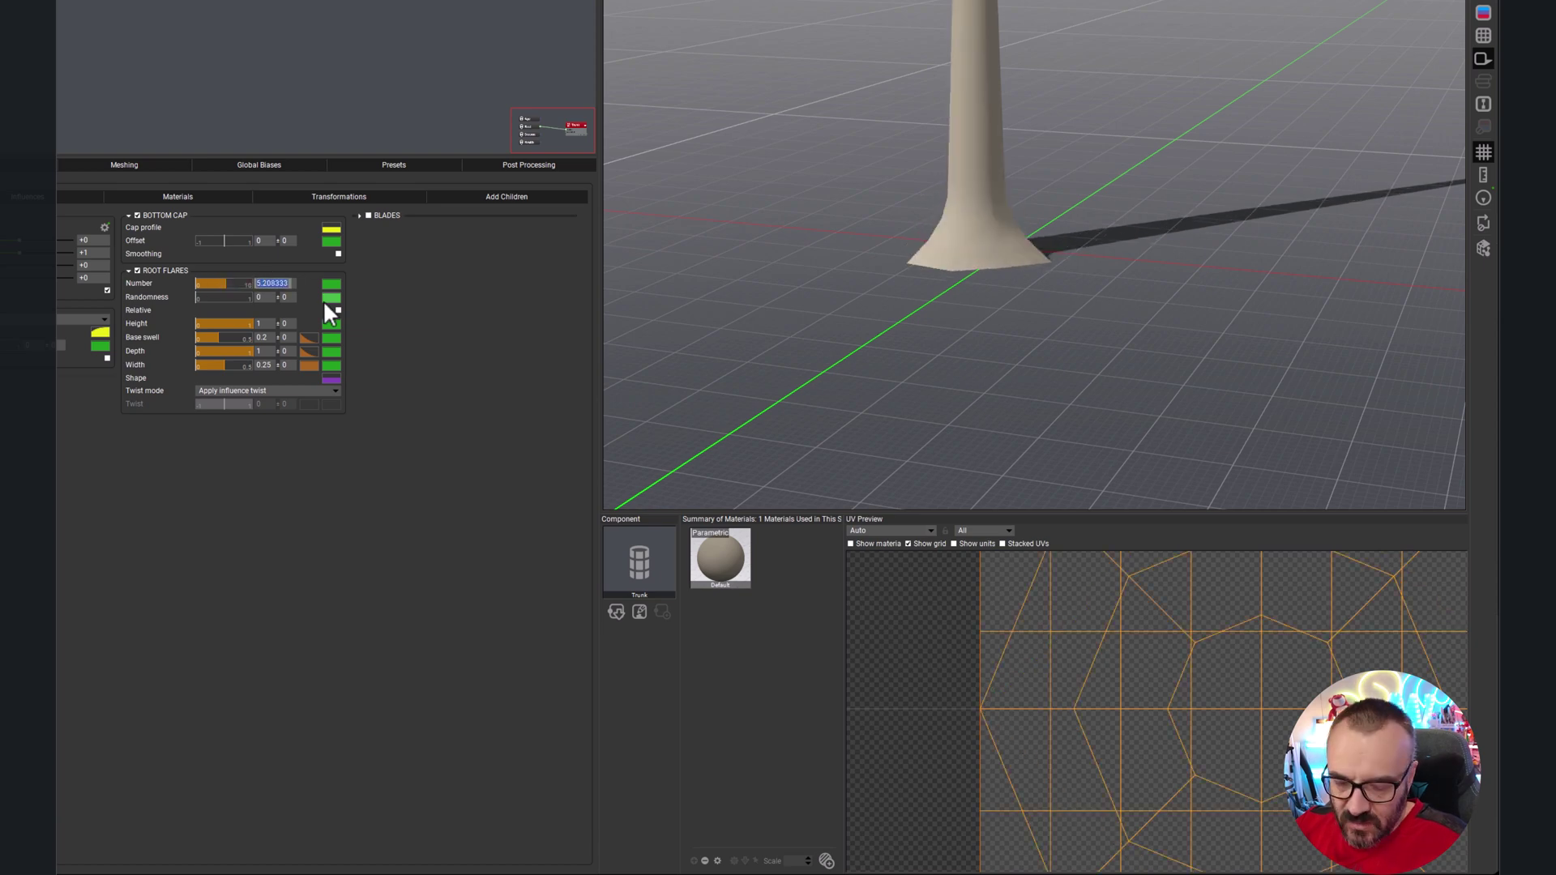
pyautogui.write('5')
pyautogui.press('Tab')
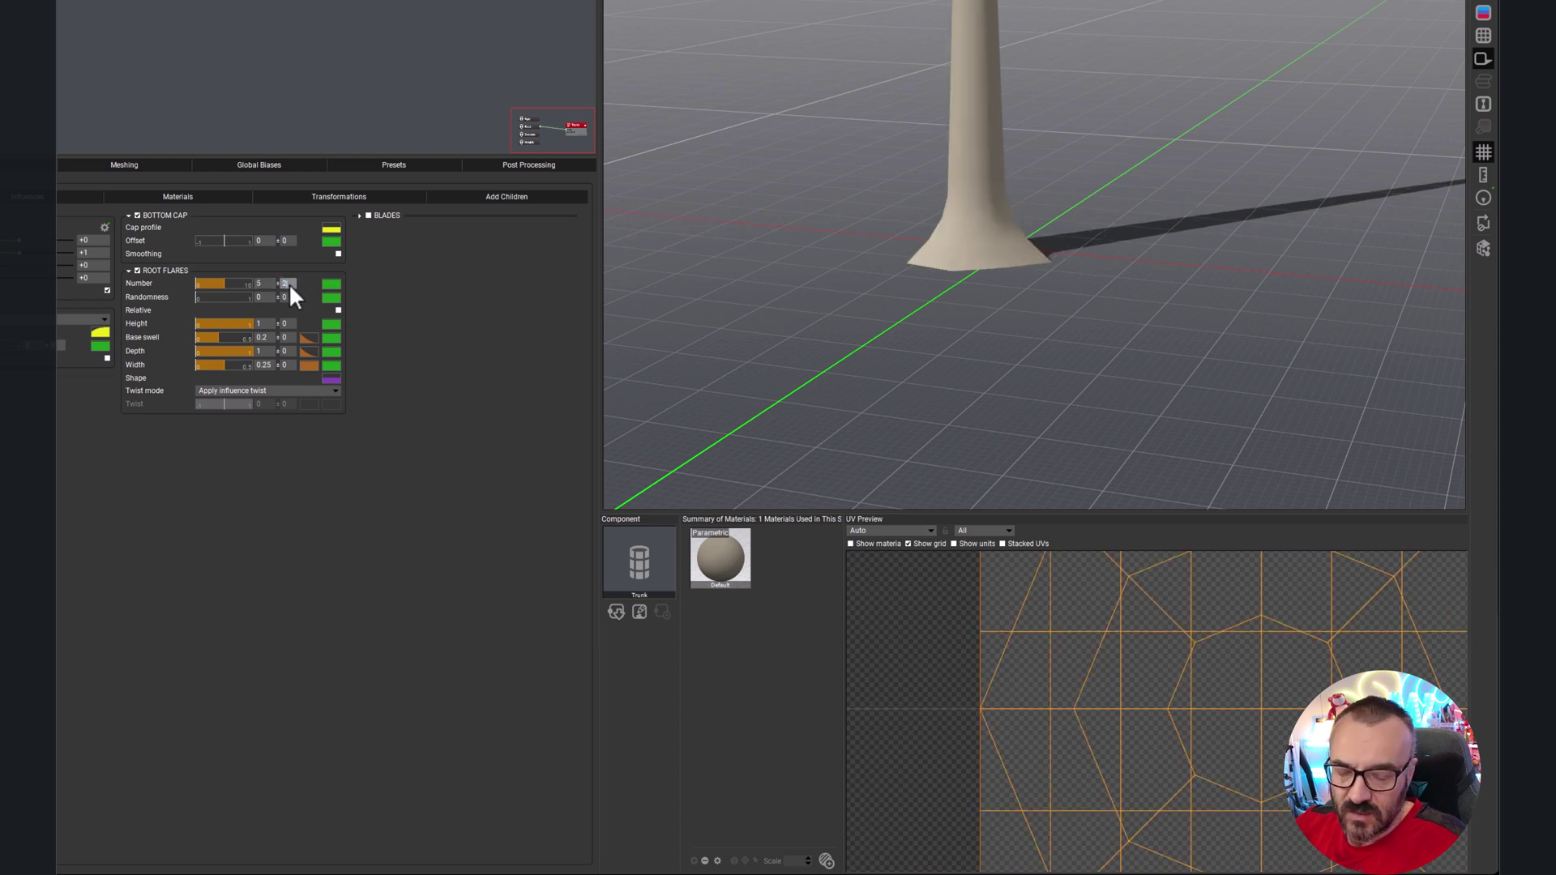
pyautogui.press('Return')
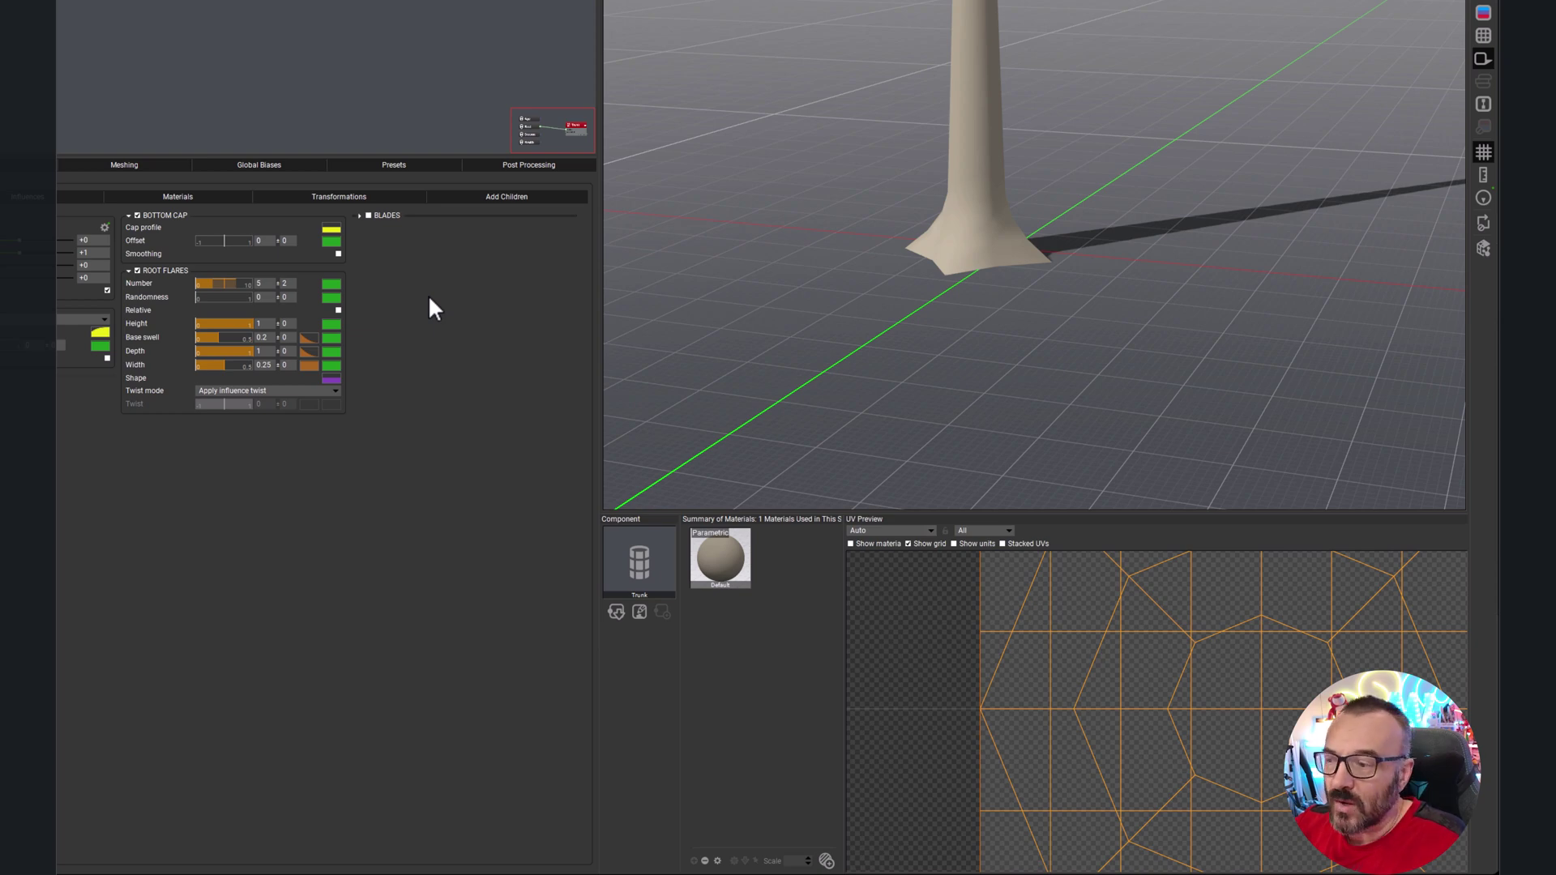
# Step: Give the root flares' Height a variation of 0.2
pyautogui.click(284, 324)
pyautogui.write('0.')
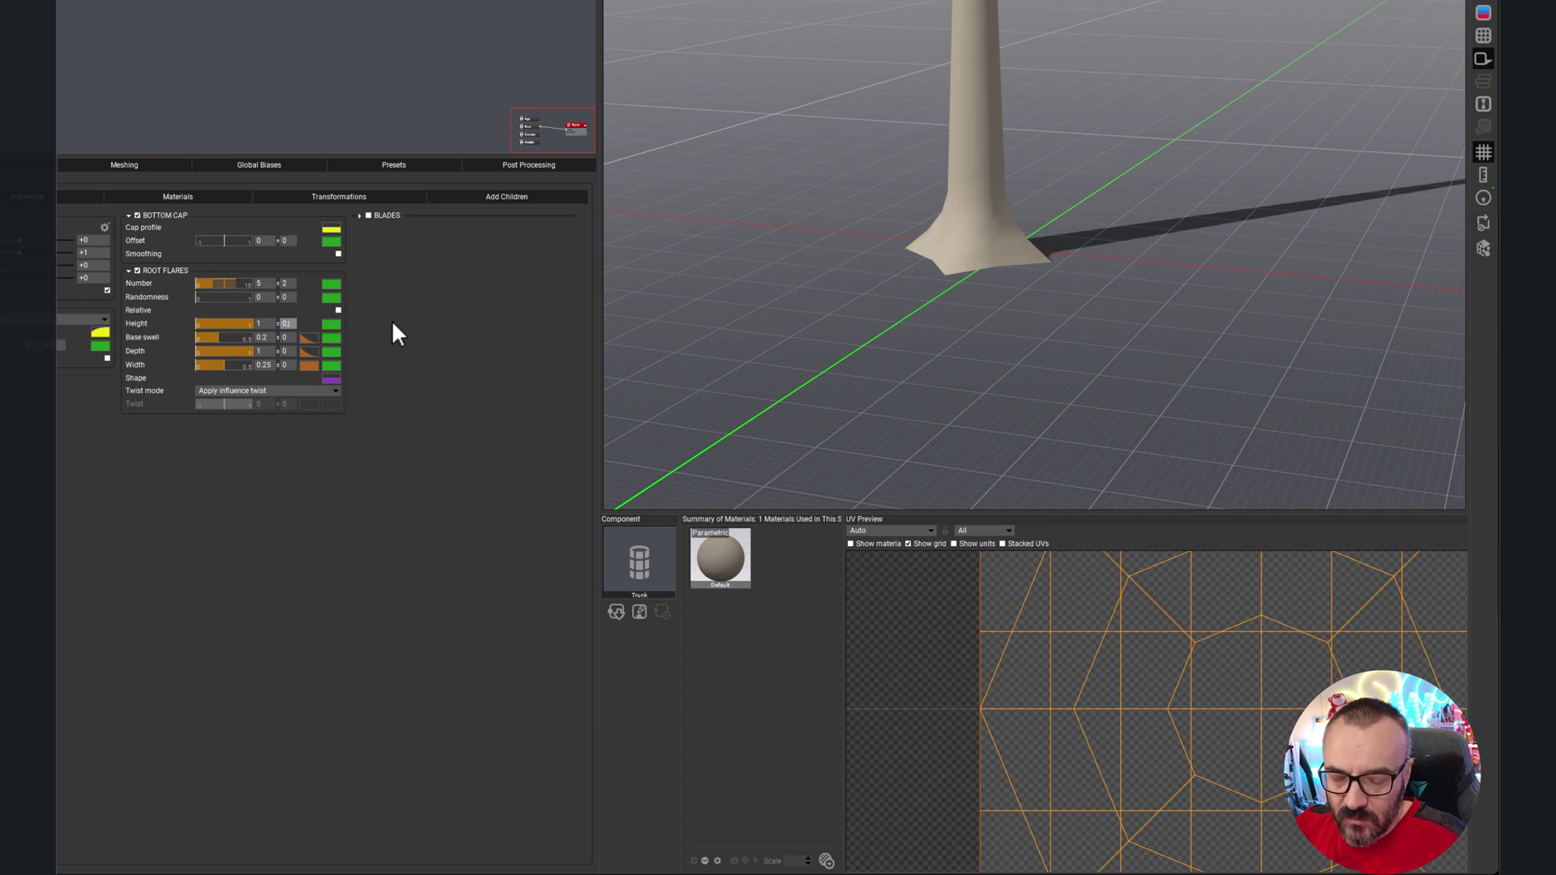
pyautogui.write('2')
pyautogui.press('Return')
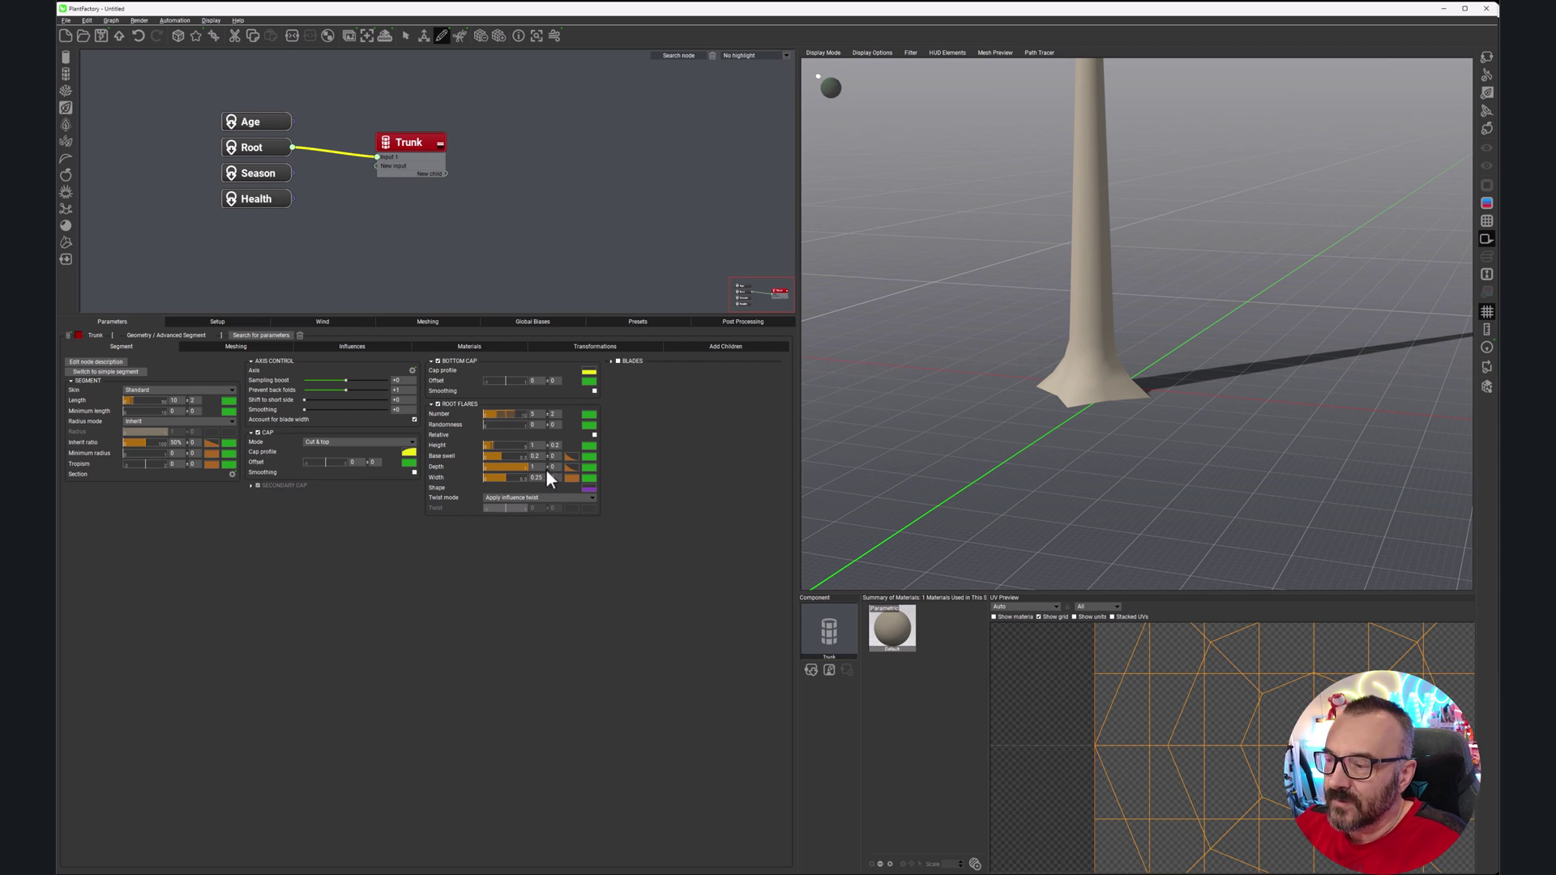
# Step: Test a lower root flare Depth, return it to 1 and give it a variation of 0.3
pyautogui.moveTo(522, 467)
pyautogui.mouseDown()
pyautogui.moveTo(490, 467)
pyautogui.moveTo(542, 468)
pyautogui.moveTo(490, 468)
pyautogui.moveTo(553, 470)
pyautogui.moveTo(523, 469)
pyautogui.mouseUp()
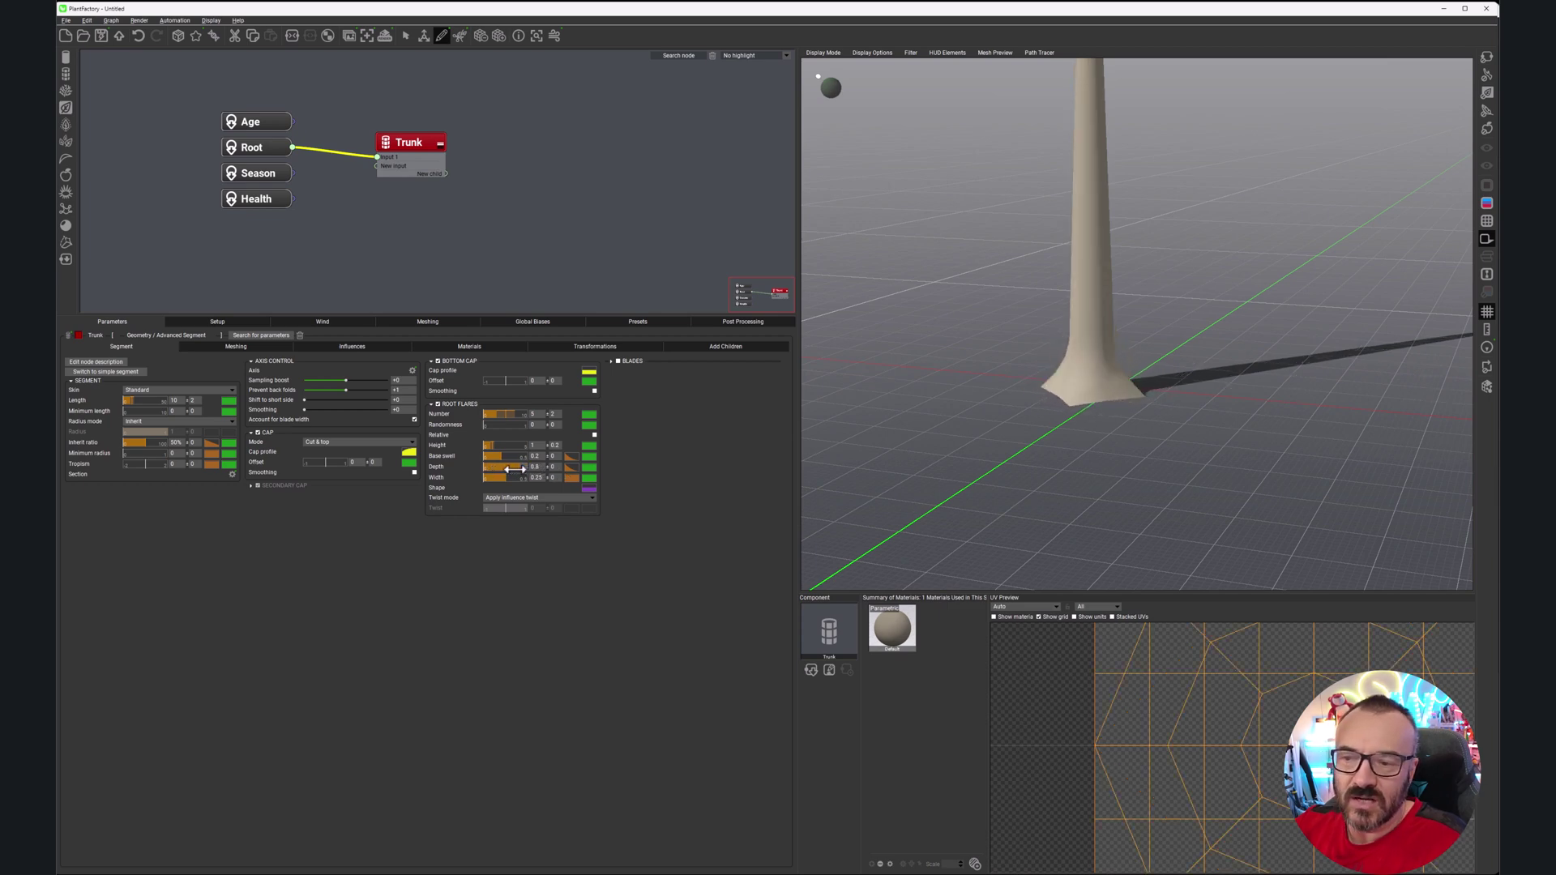
pyautogui.doubleClick(519, 467)
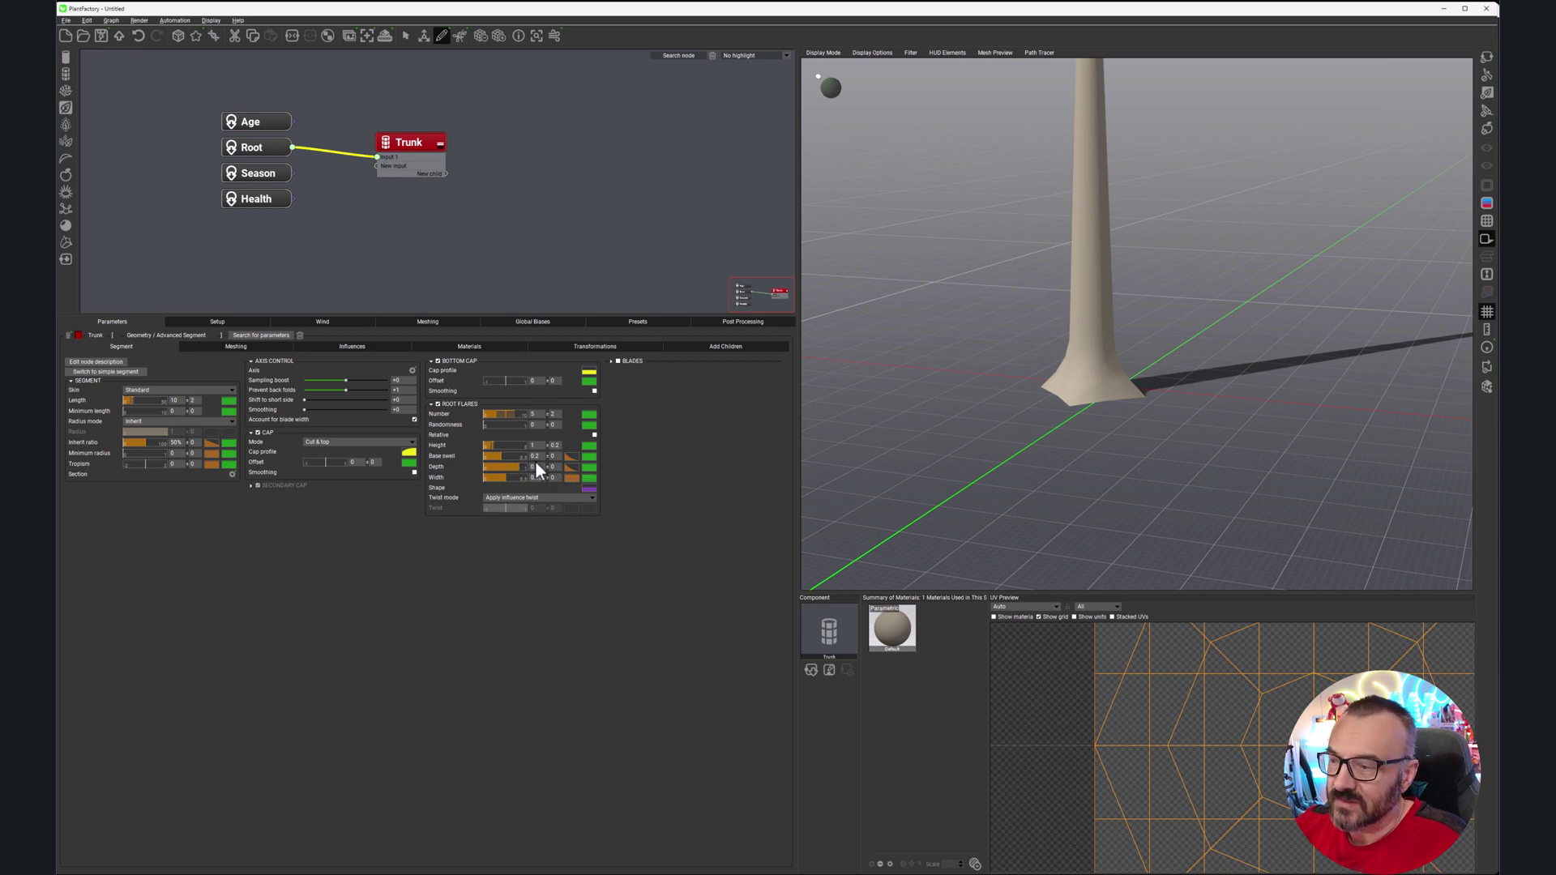
pyautogui.write('1')
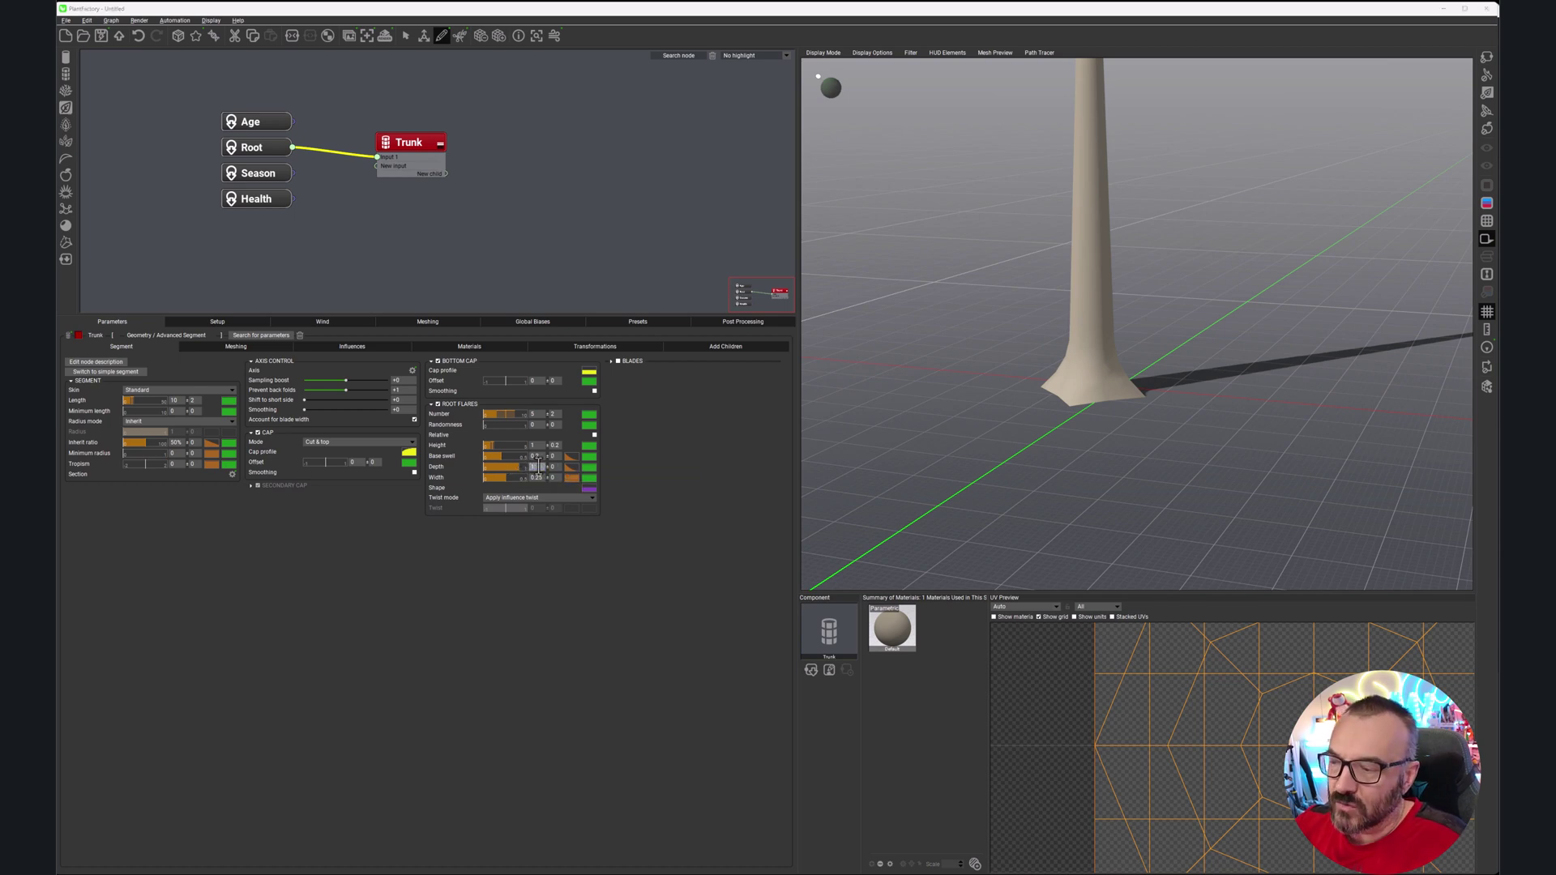
pyautogui.press('Tab')
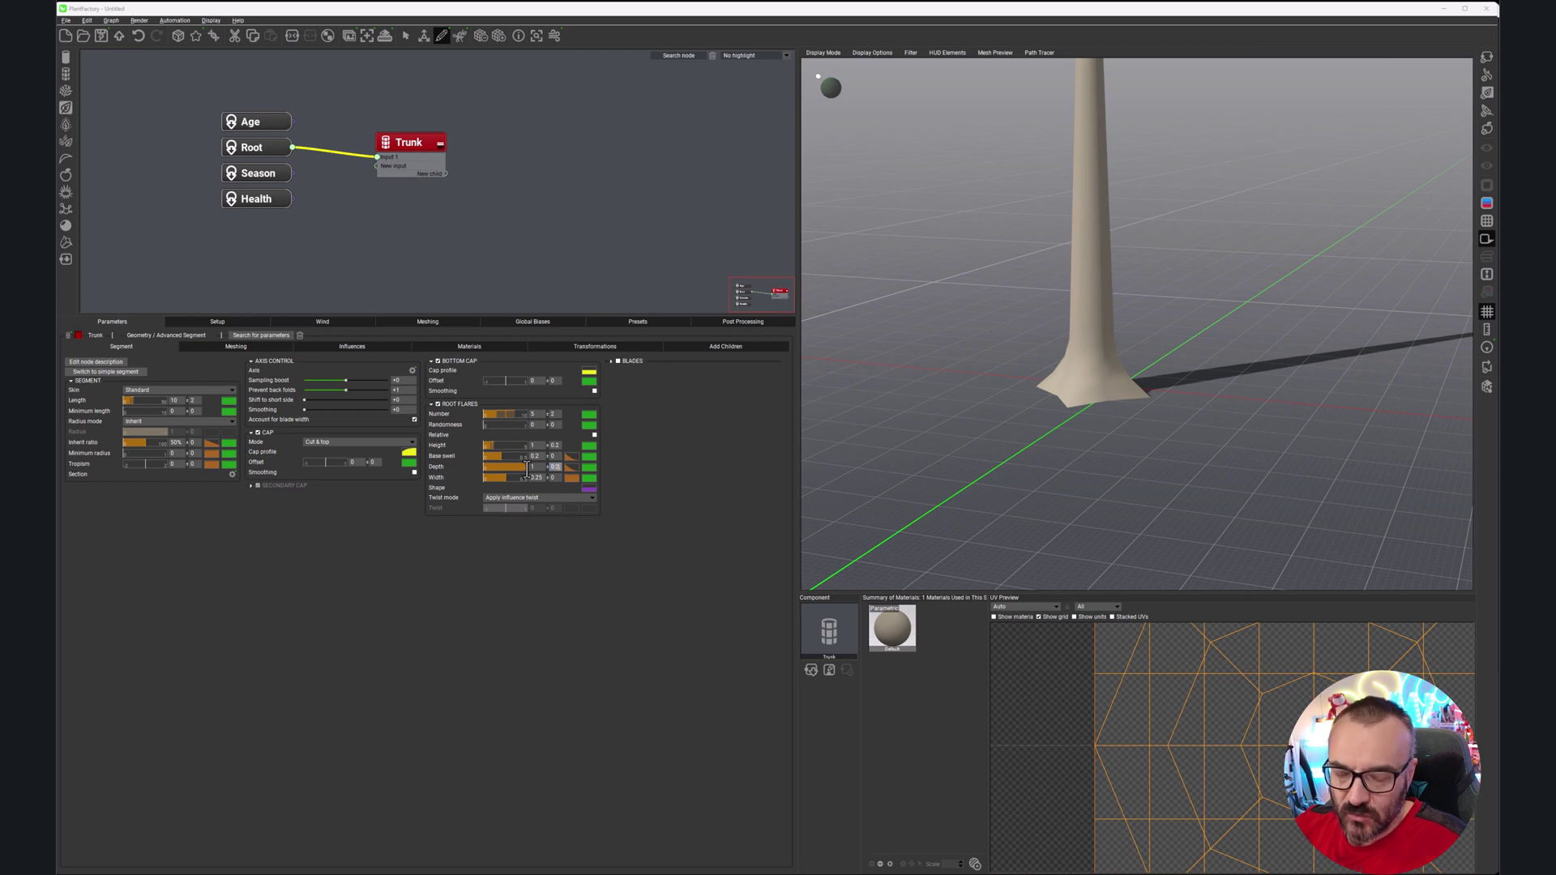
pyautogui.click(643, 480)
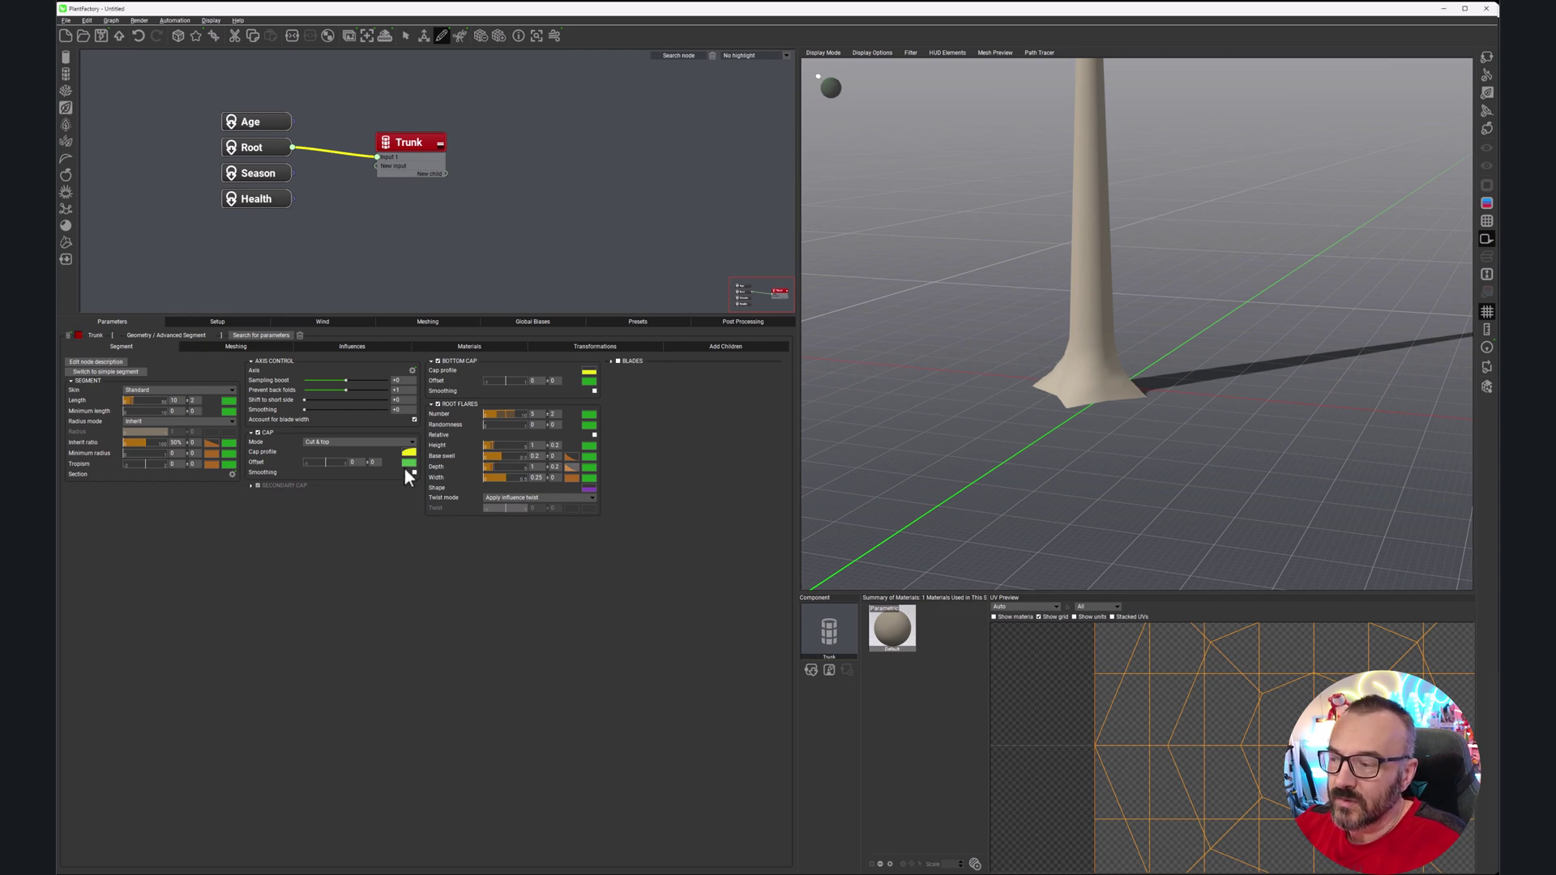
# Step: Test wider root flares, then set their Width to 0.3 with a variation of 0.1
pyautogui.moveTo(507, 479); pyautogui.dragTo(513, 476)
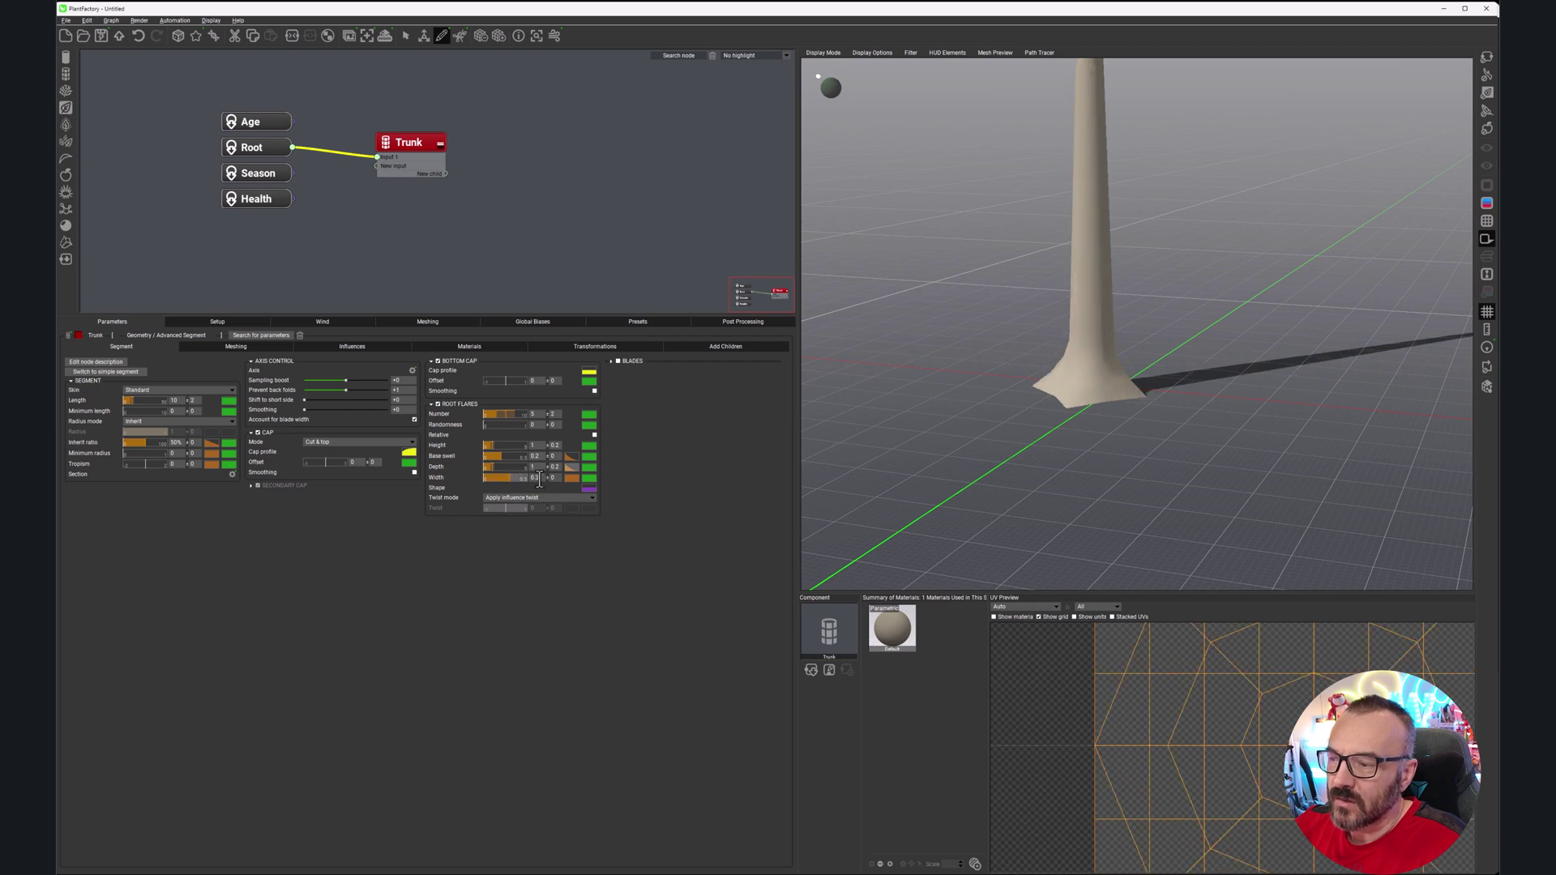
pyautogui.click(535, 478)
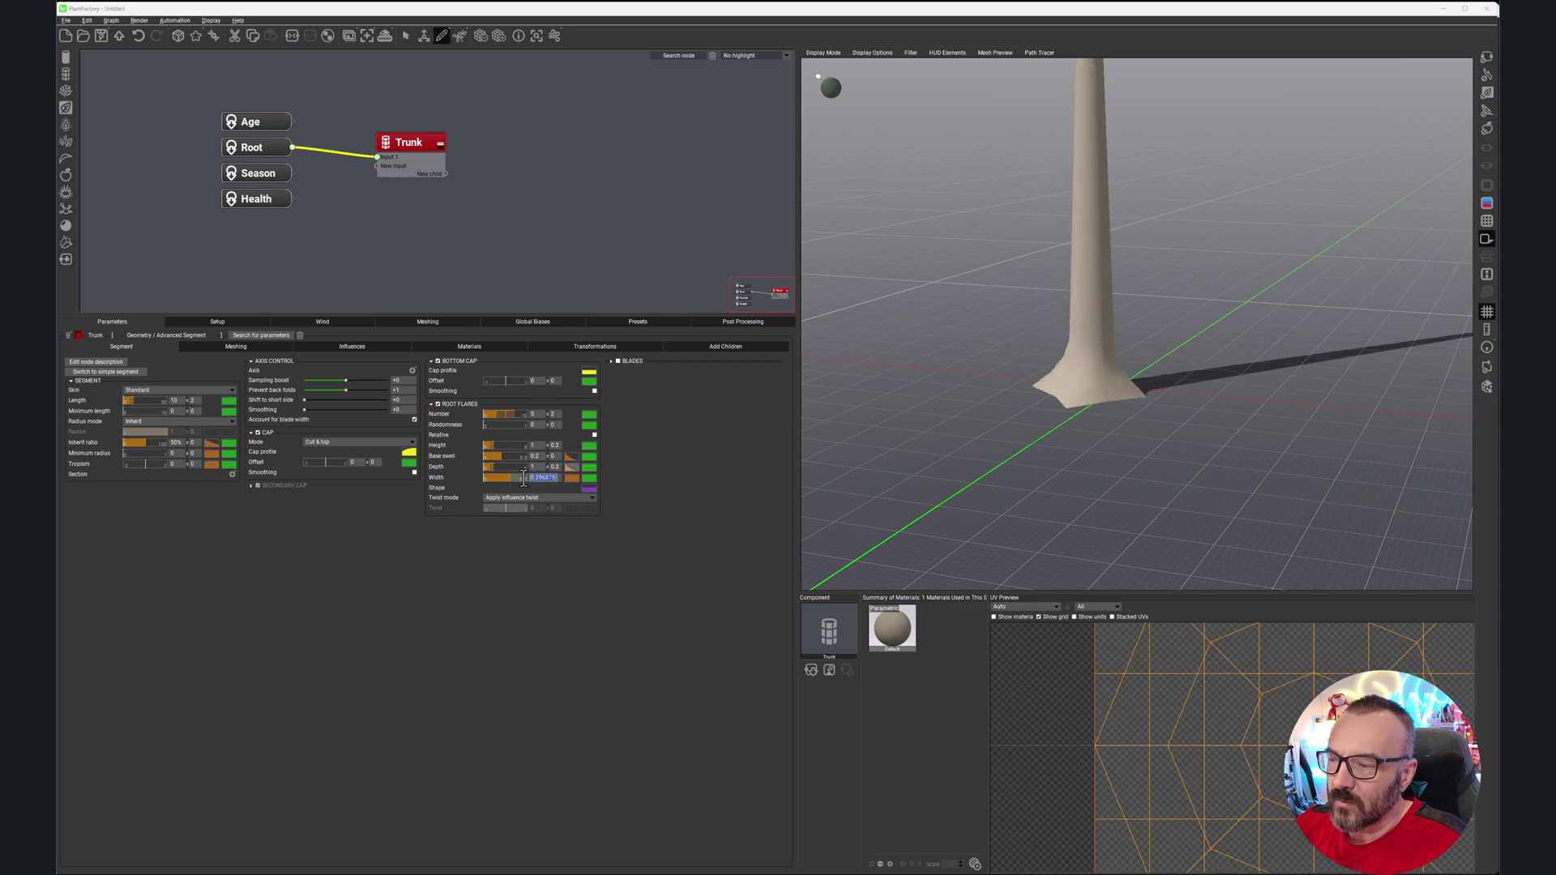
pyautogui.write('1')
pyautogui.press('Return')
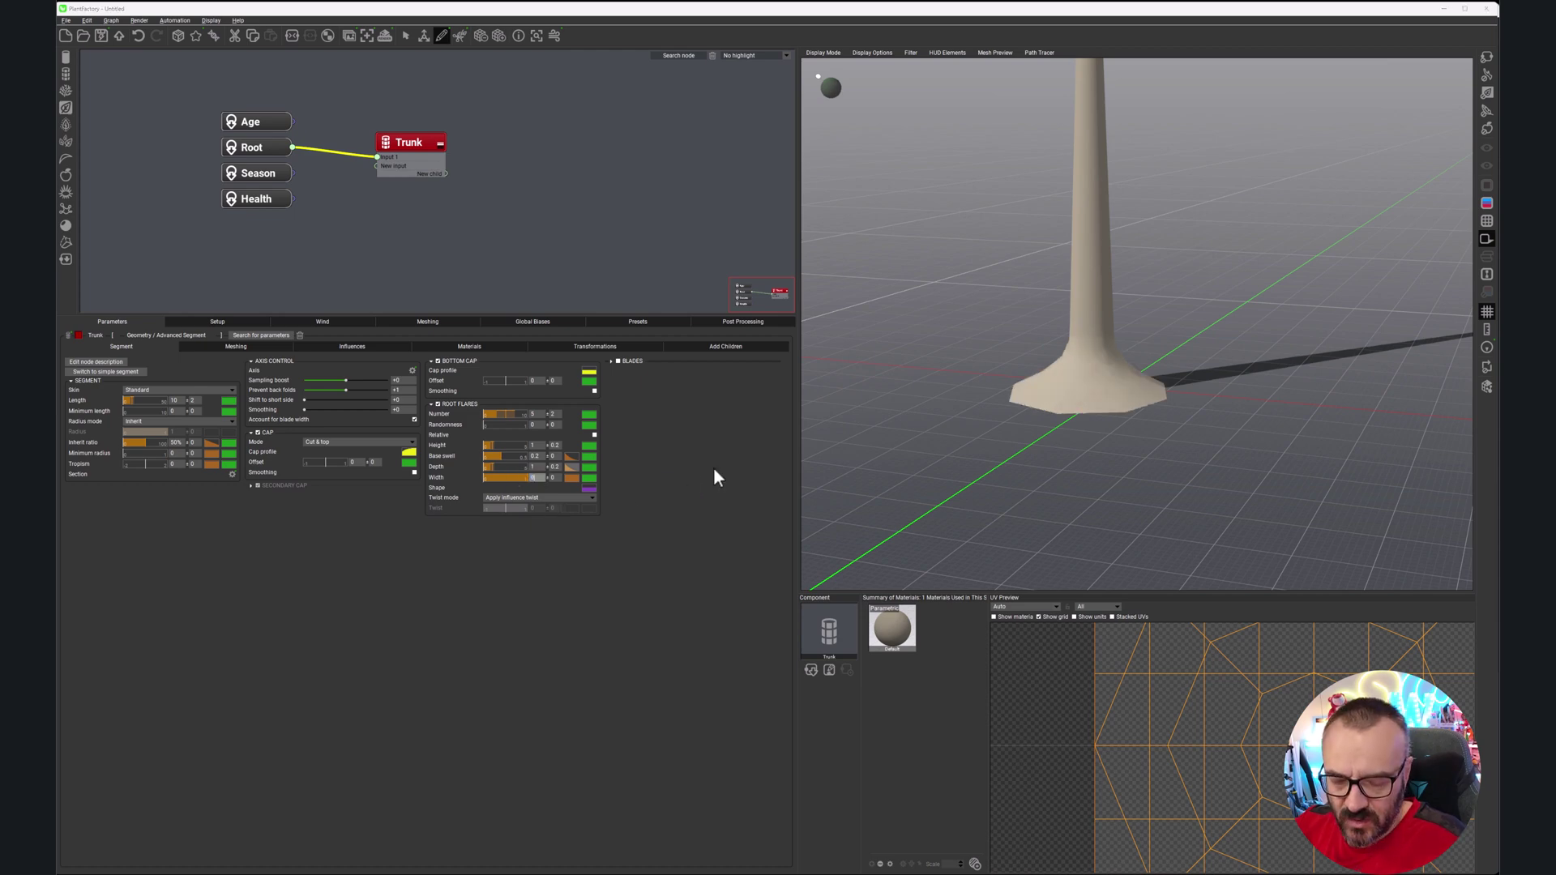
pyautogui.press('Tab')
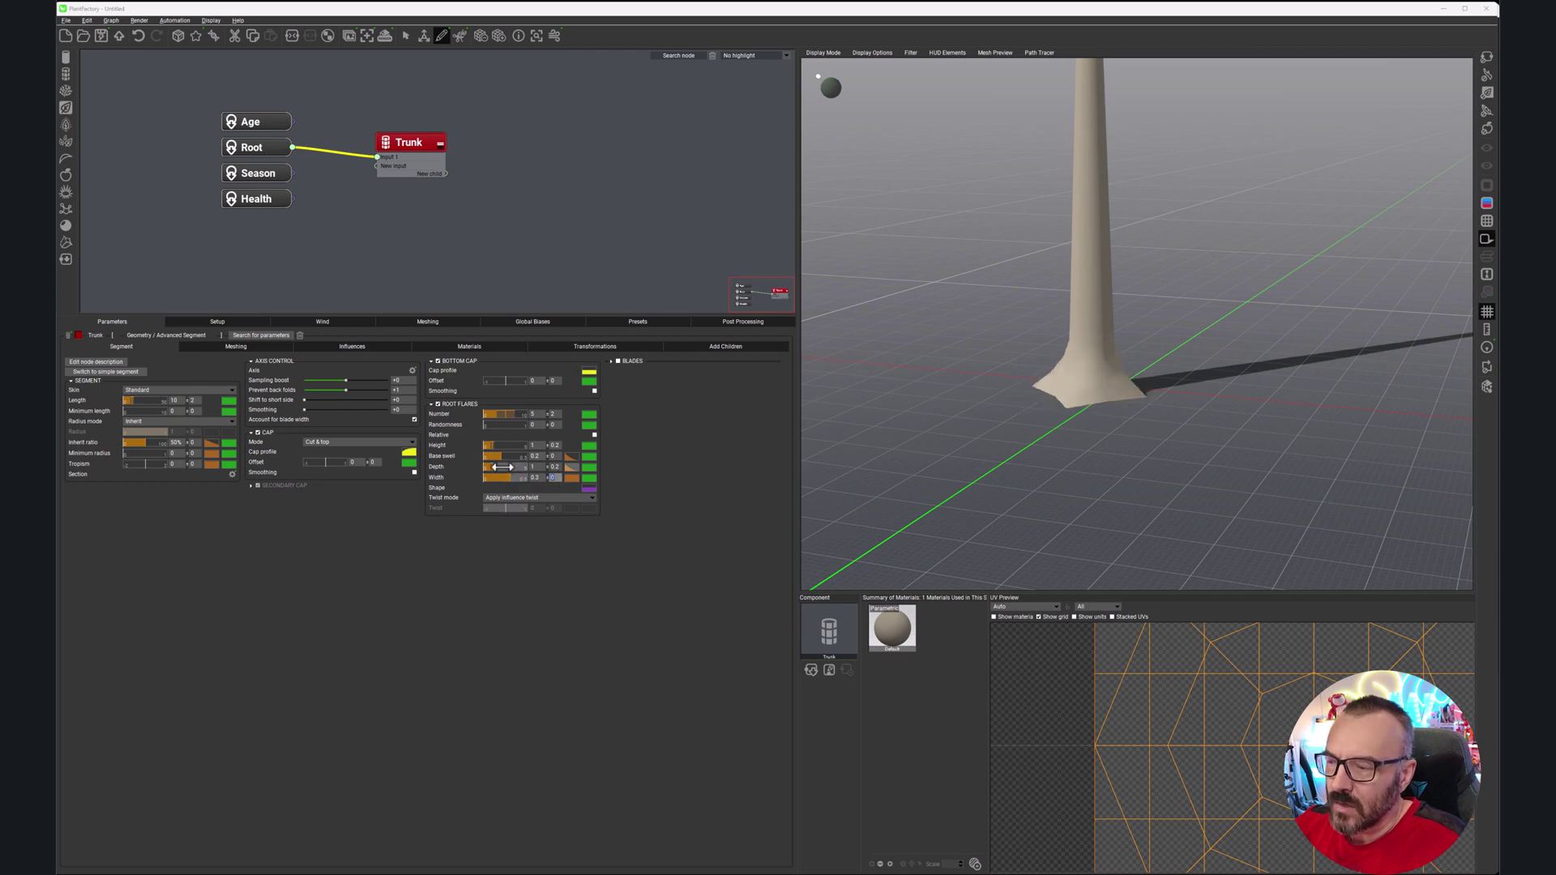
pyautogui.write('0.1')
pyautogui.press('Return')
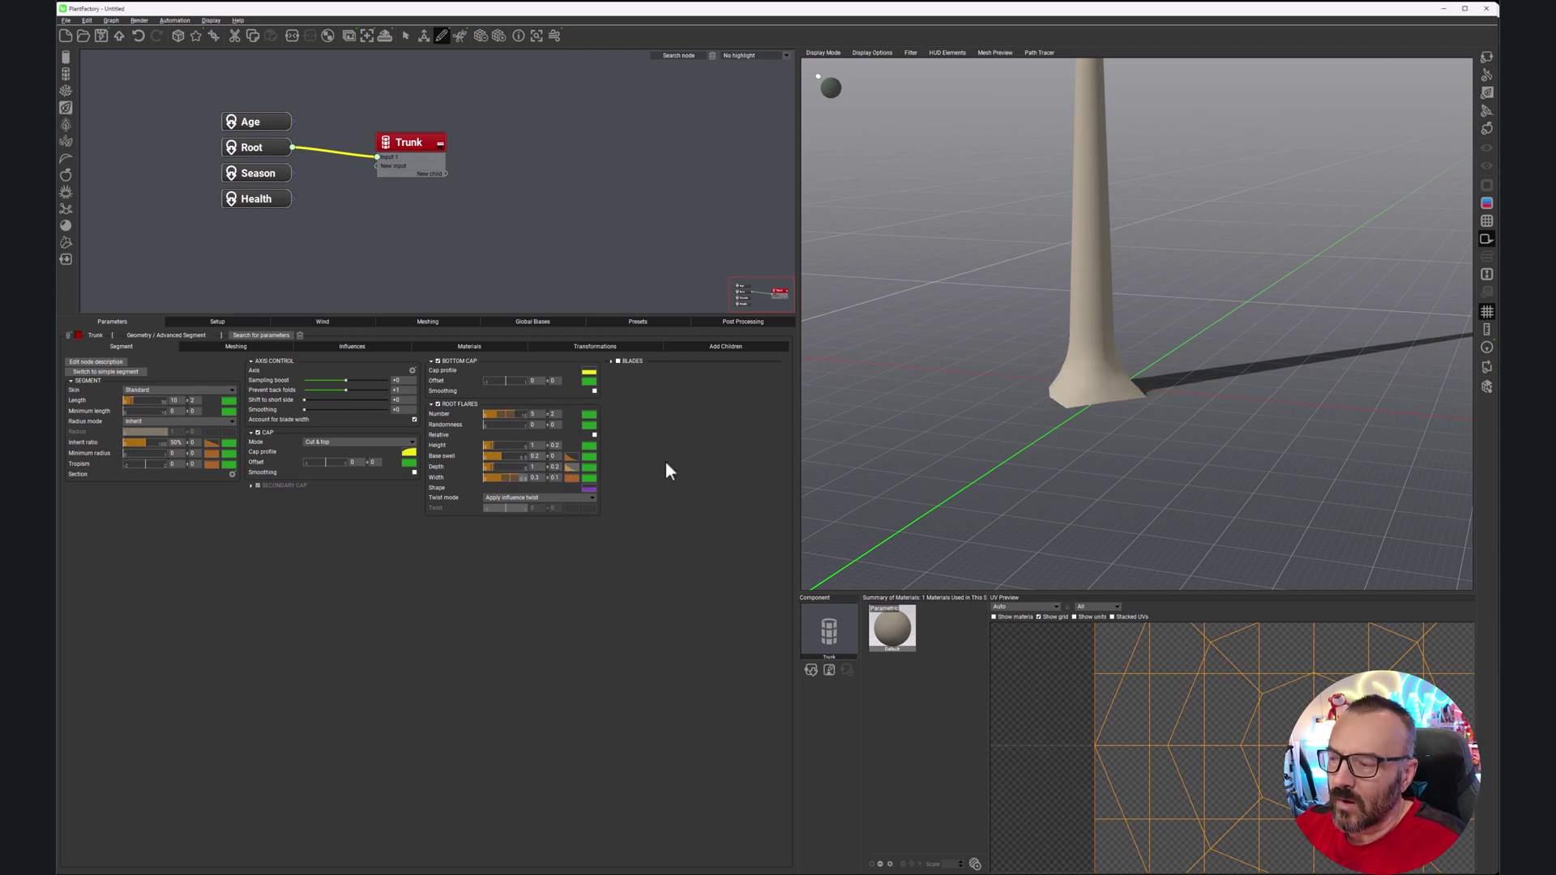
# Step: Inspect the flared trunk from several angles, try enabling Blades on it and turn them off again
pyautogui.moveTo(983, 341); pyautogui.dragTo(1042, 348)
pyautogui.scroll(-3, 1016, 338)
pyautogui.scroll(3, 1047, 345)
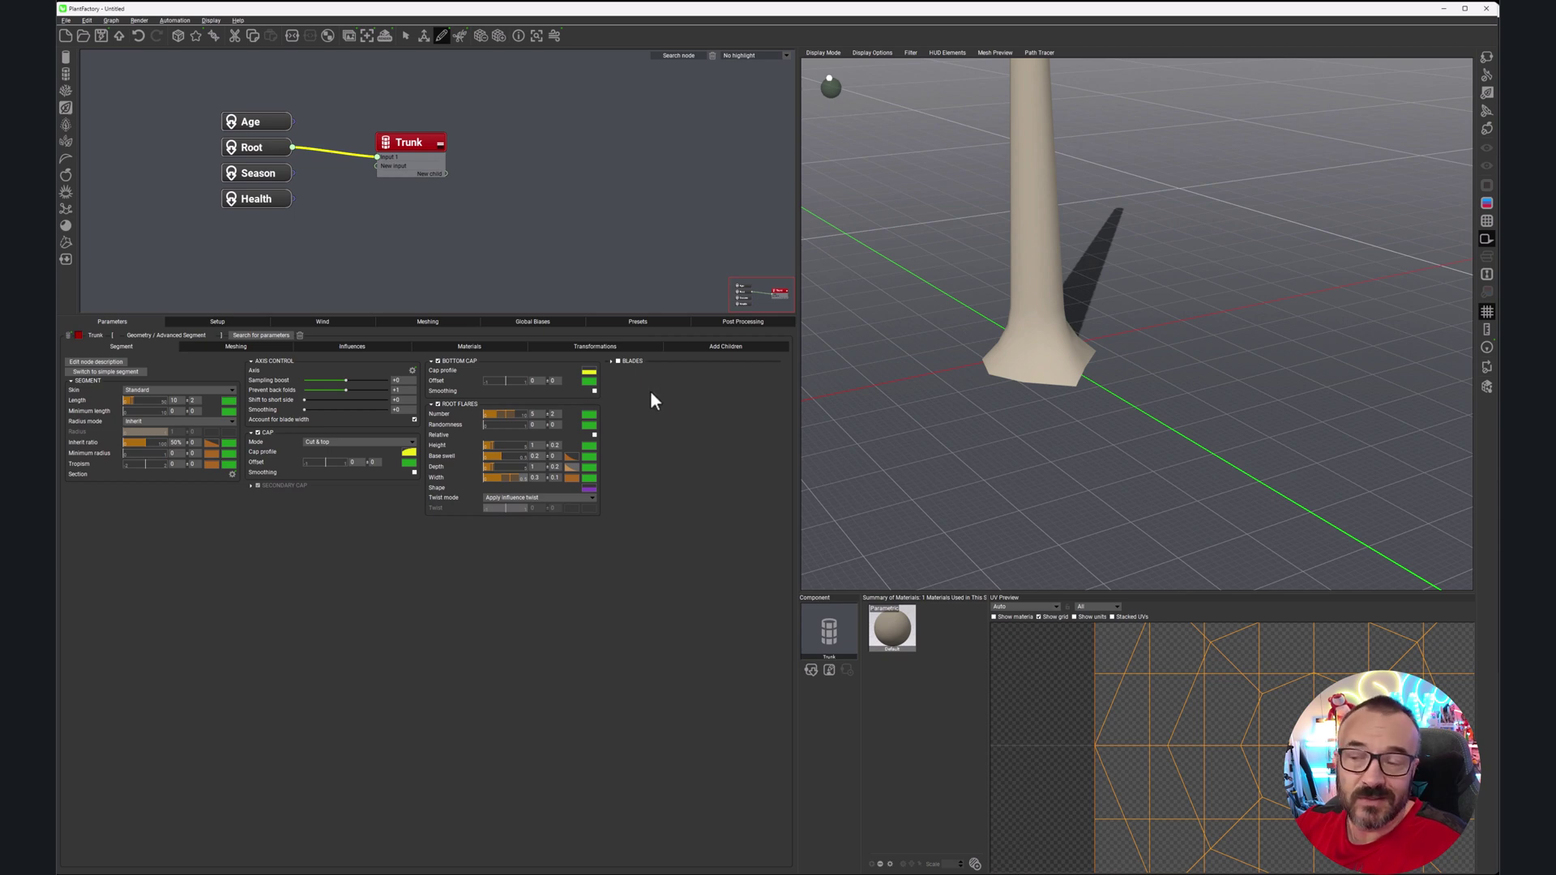
pyautogui.moveTo(1105, 284); pyautogui.dragTo(1101, 219)
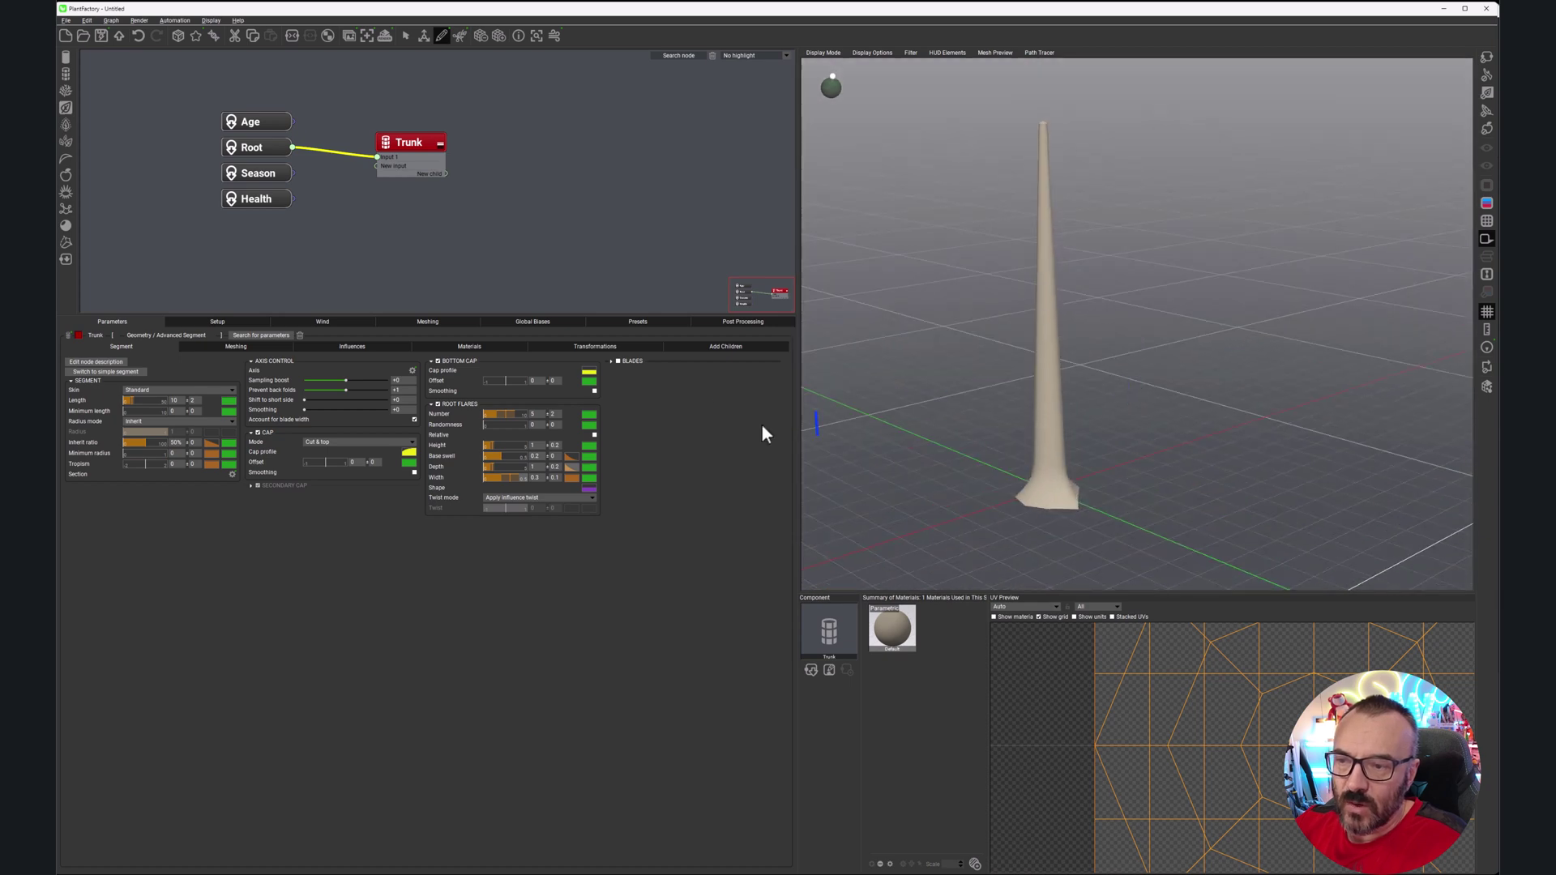
pyautogui.click(618, 360)
pyautogui.moveTo(1134, 355); pyautogui.dragTo(1127, 468)
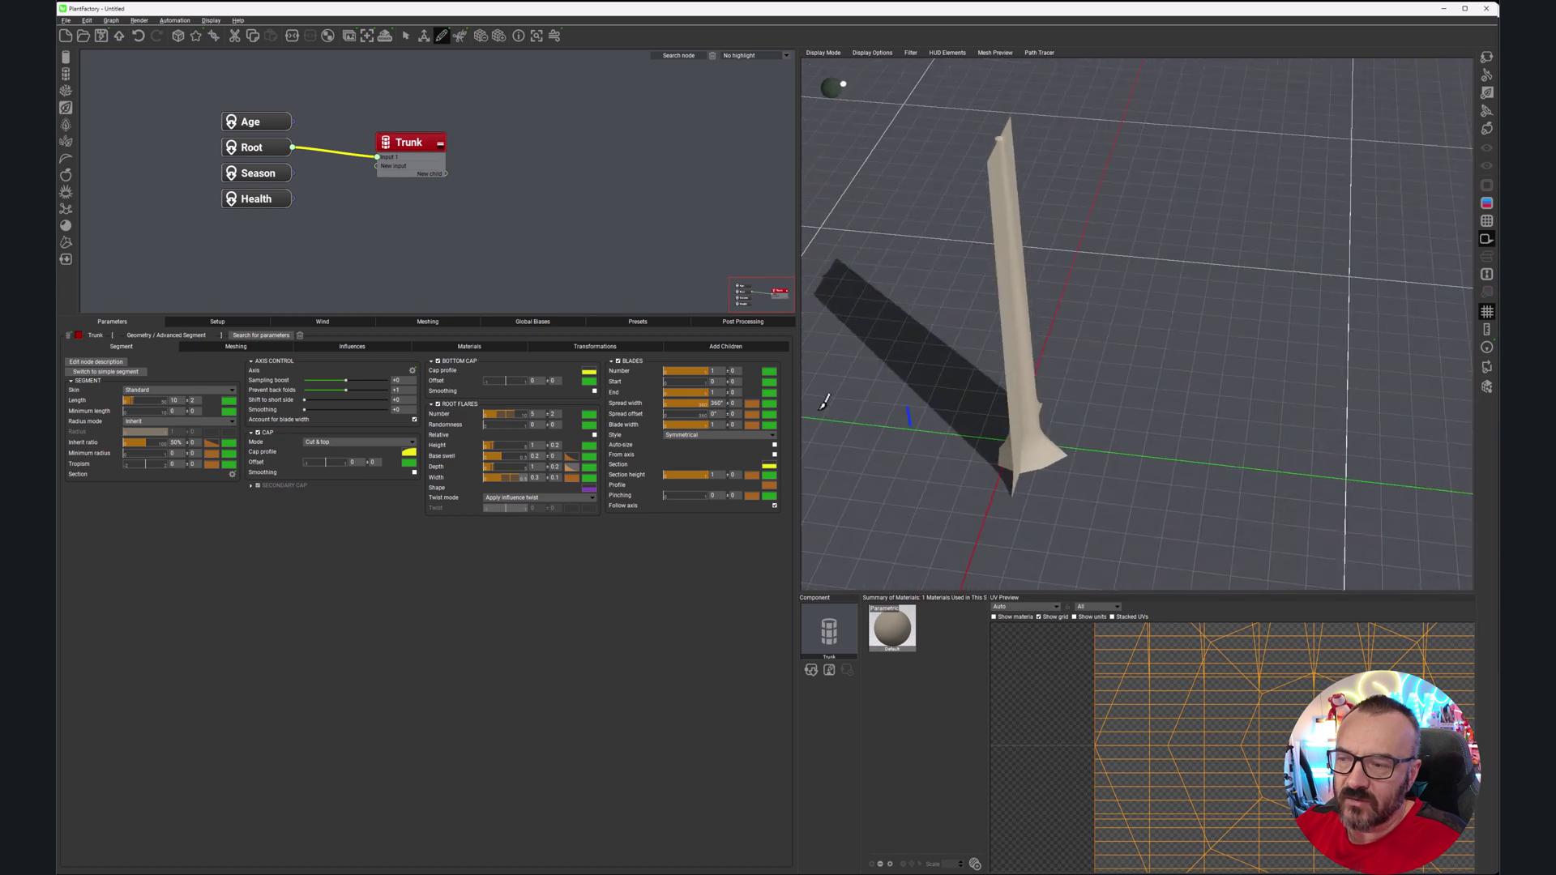
pyautogui.click(618, 360)
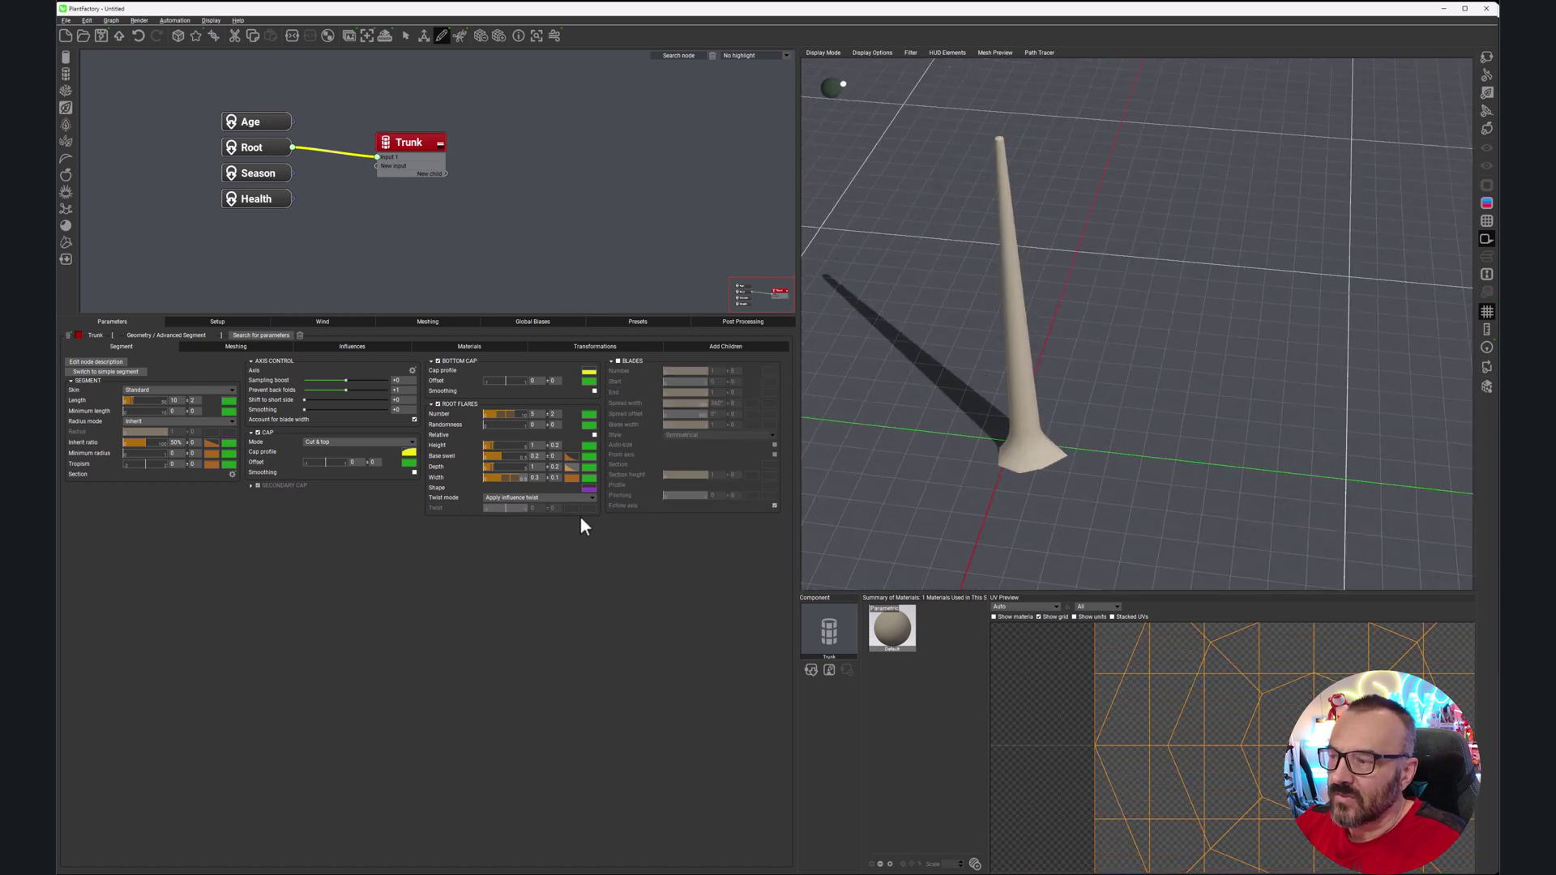
# Step: Perturb the trunk's axis with a Strength of 0.1 and a small variation, and generate a new variation of the plant
pyautogui.click(235, 347)
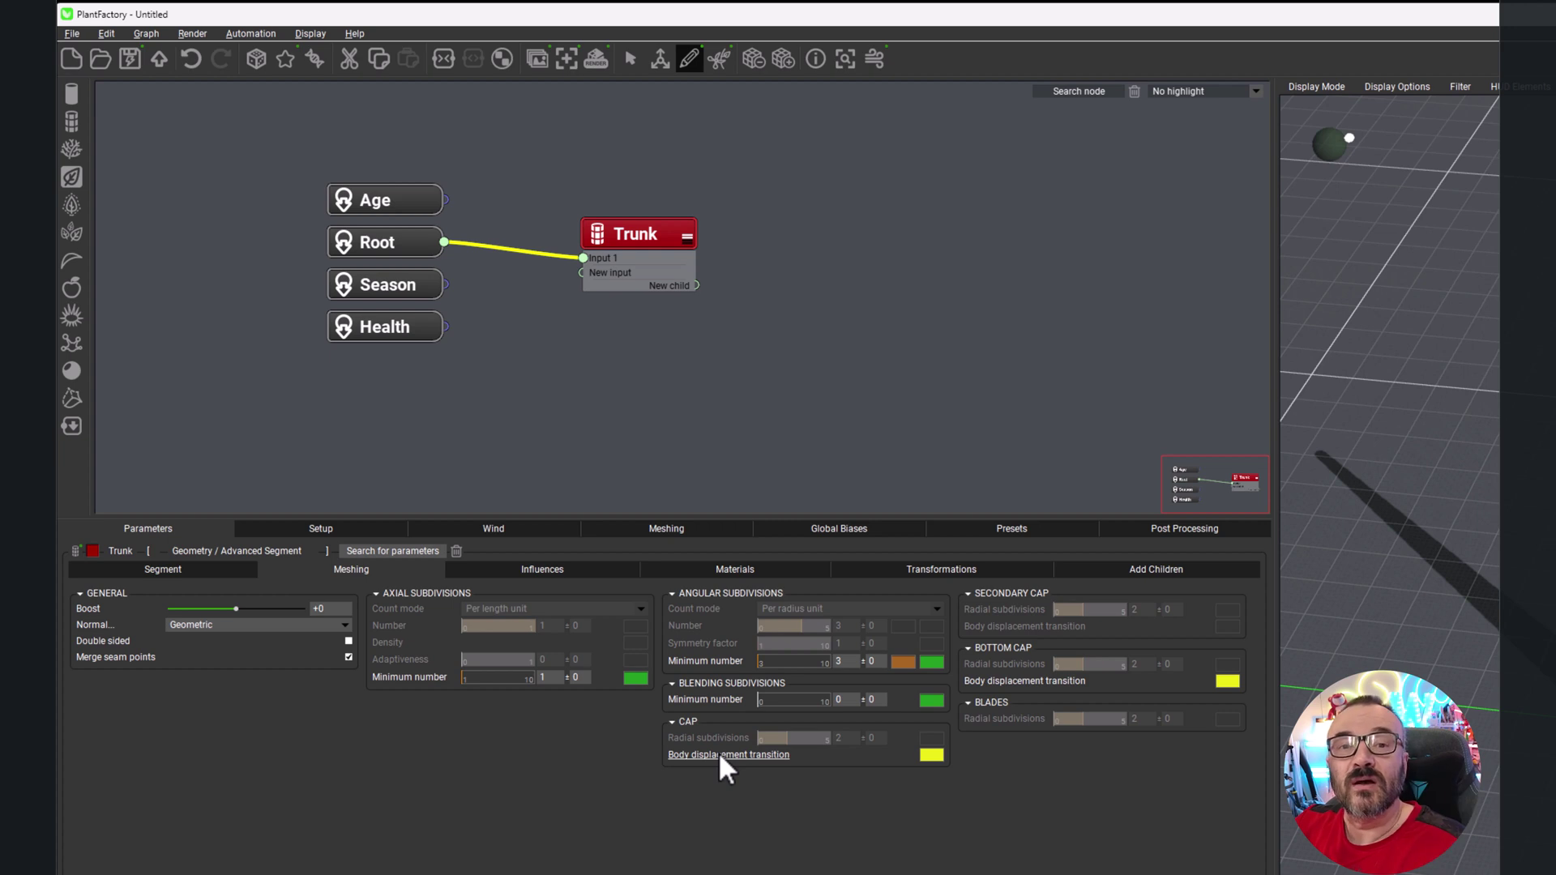
pyautogui.click(604, 567)
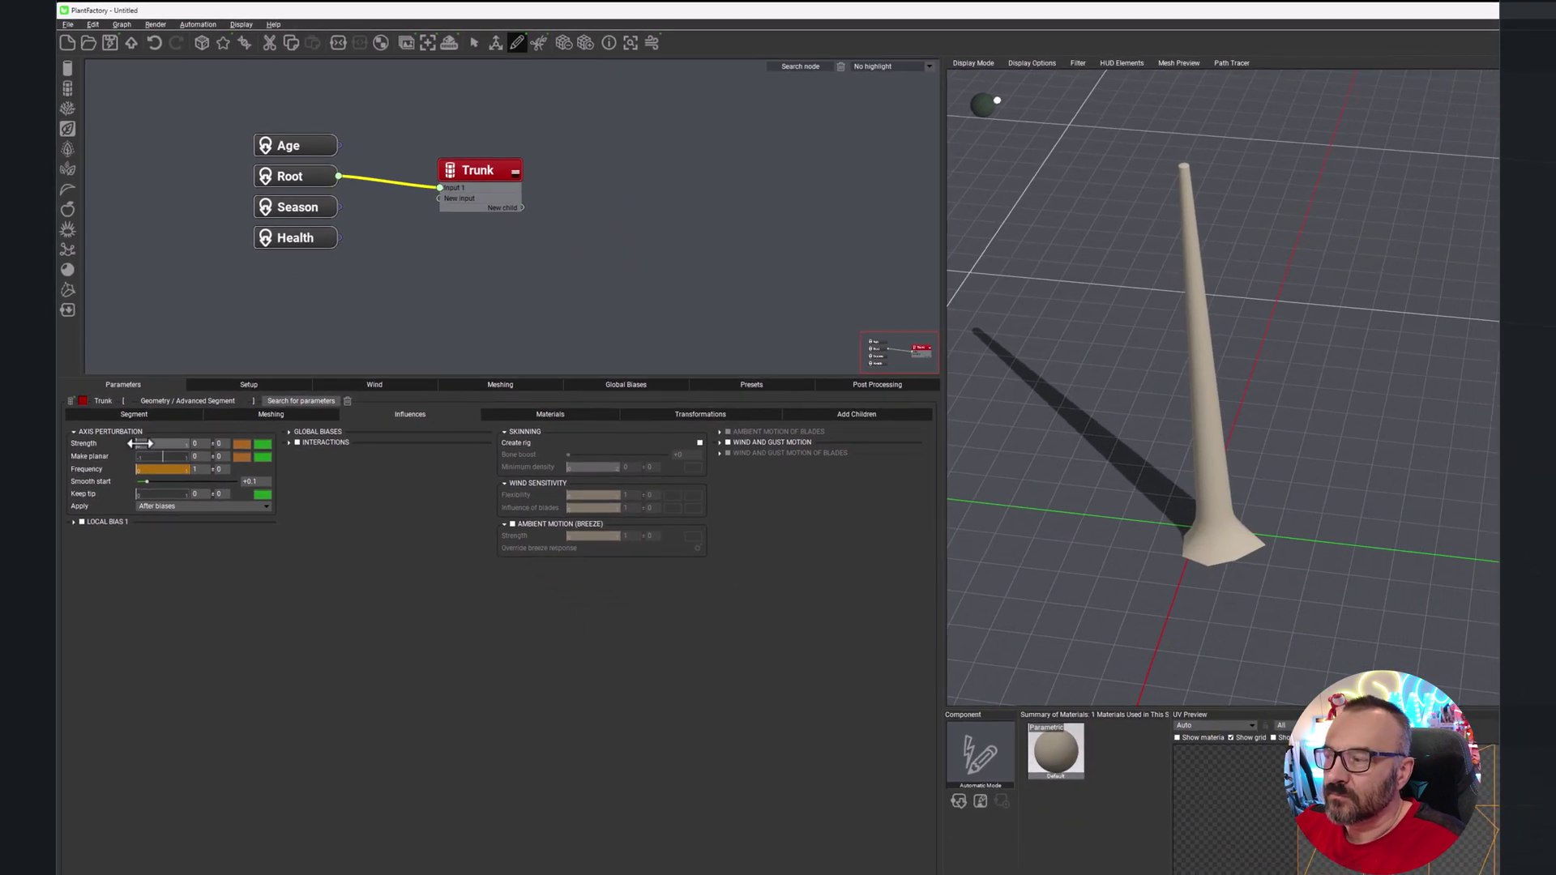
pyautogui.moveTo(139, 444); pyautogui.dragTo(167, 443)
pyautogui.moveTo(1118, 454)
pyautogui.mouseDown()
pyautogui.moveTo(1213, 417)
pyautogui.moveTo(1129, 407)
pyautogui.mouseUp()
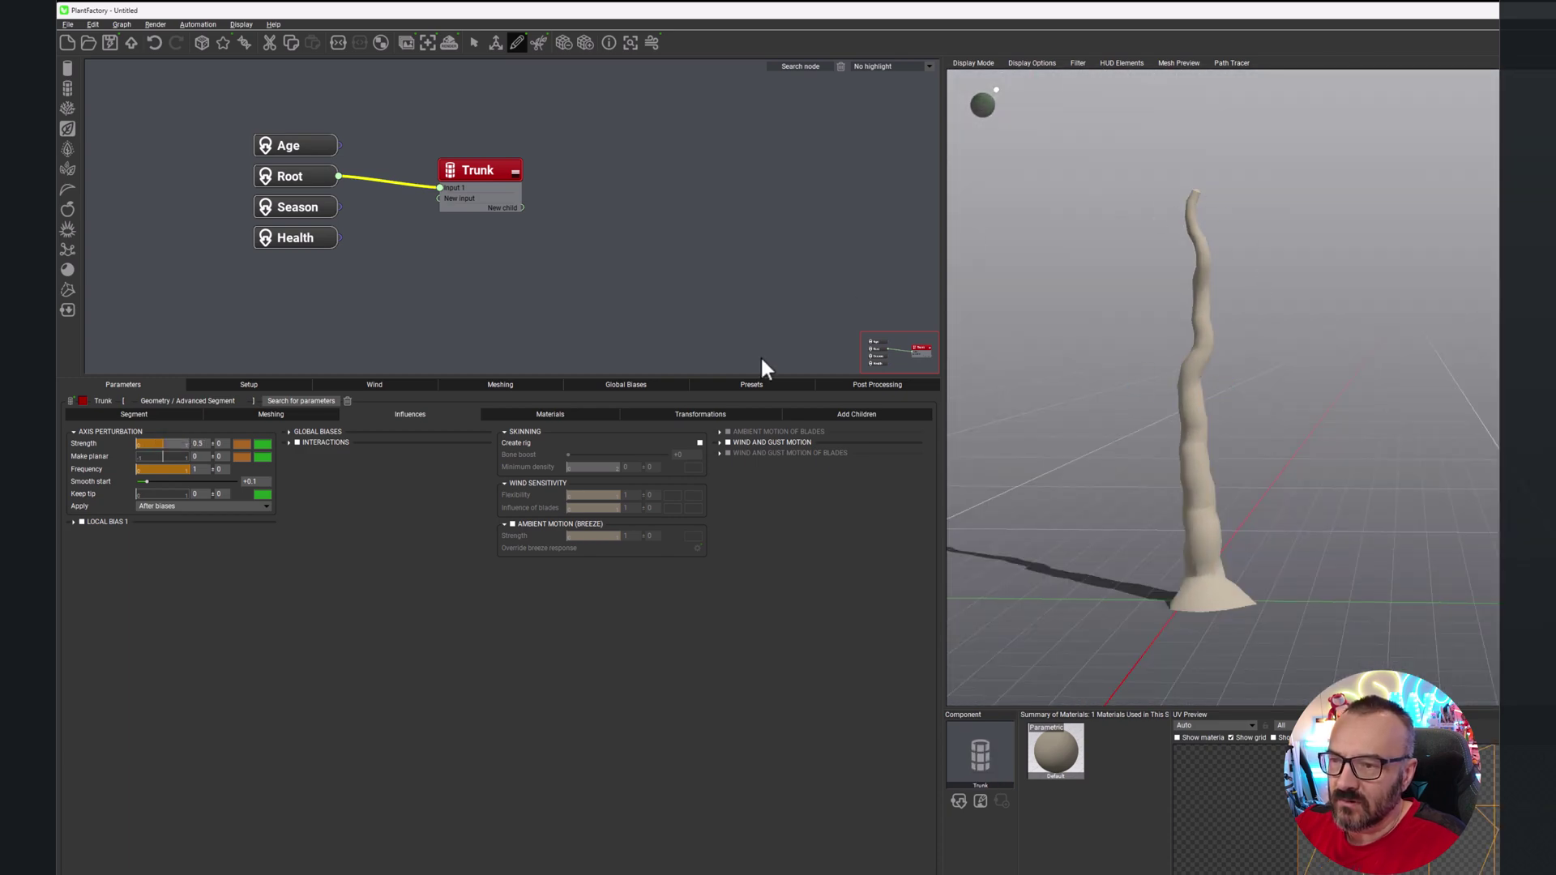
pyautogui.moveTo(177, 444); pyautogui.dragTo(163, 443)
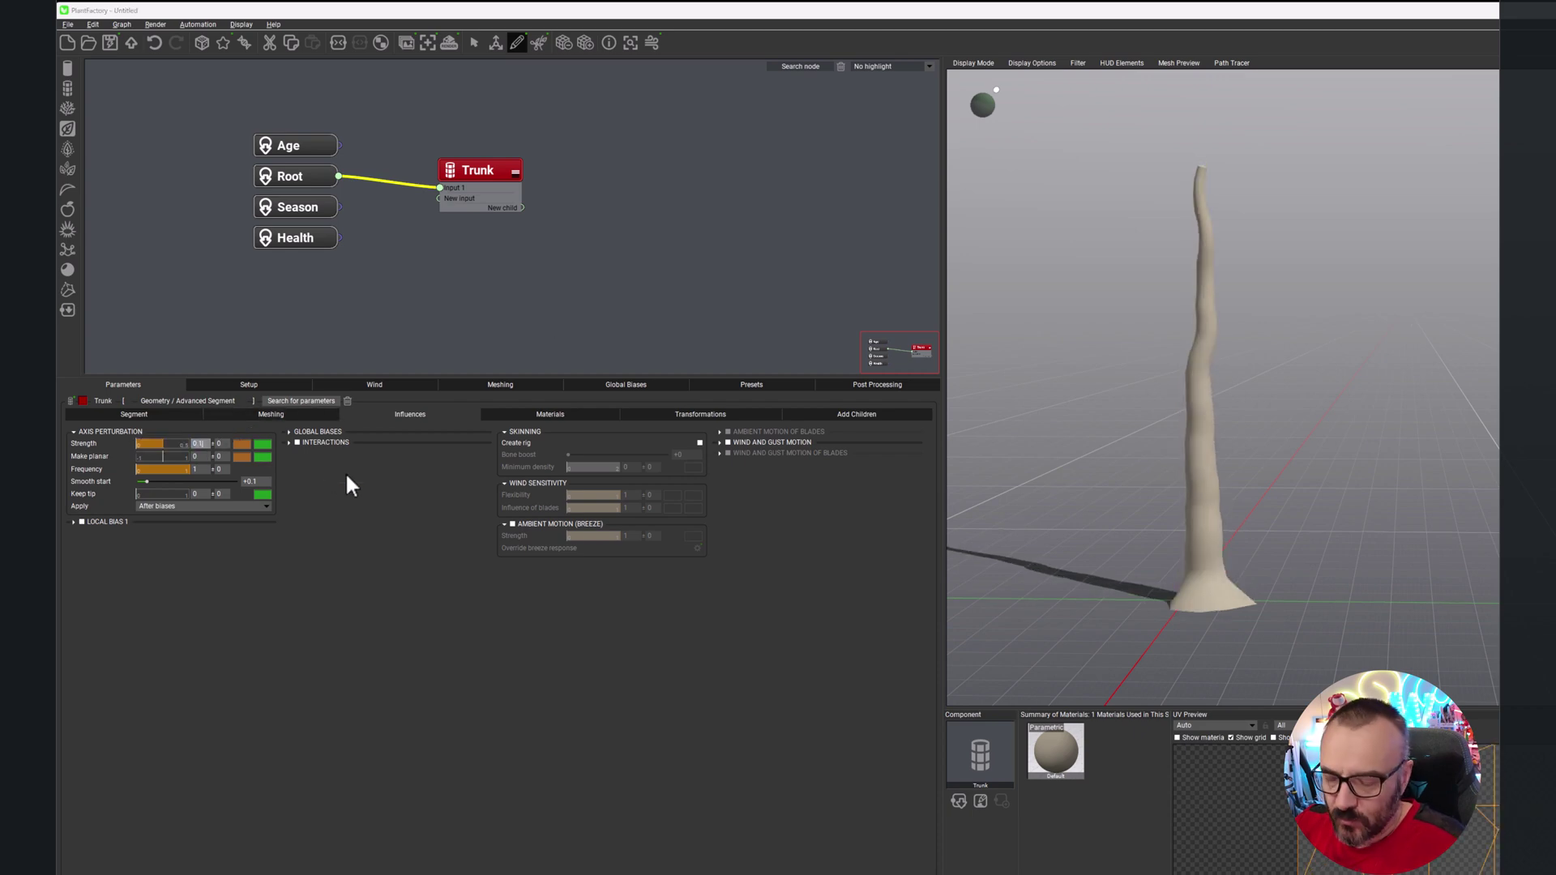
pyautogui.click(220, 444)
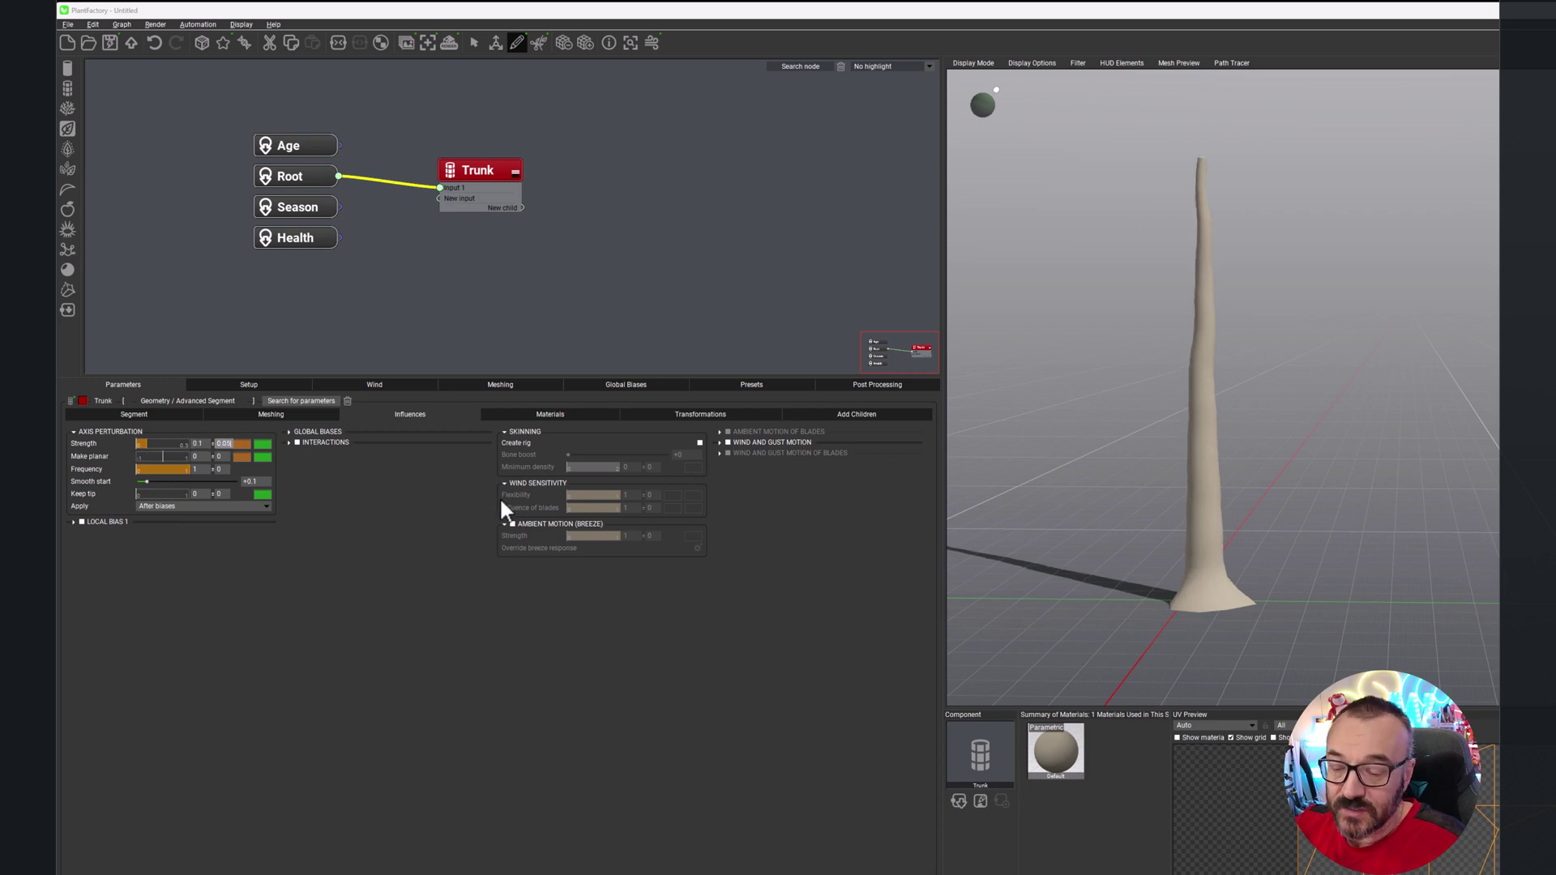
pyautogui.press('Return')
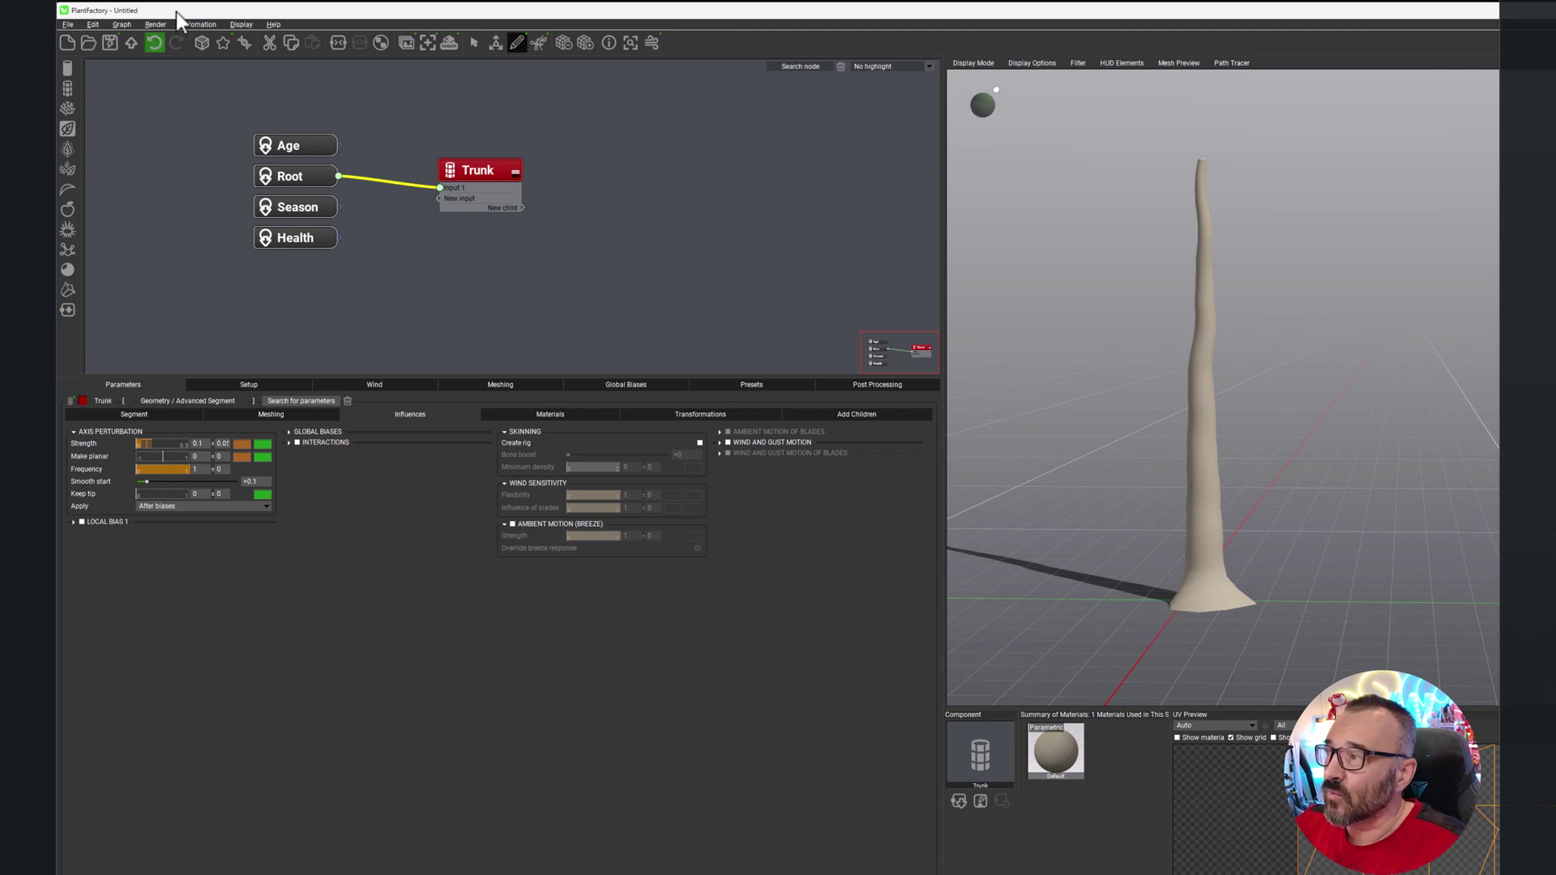
pyautogui.click(196, 41)
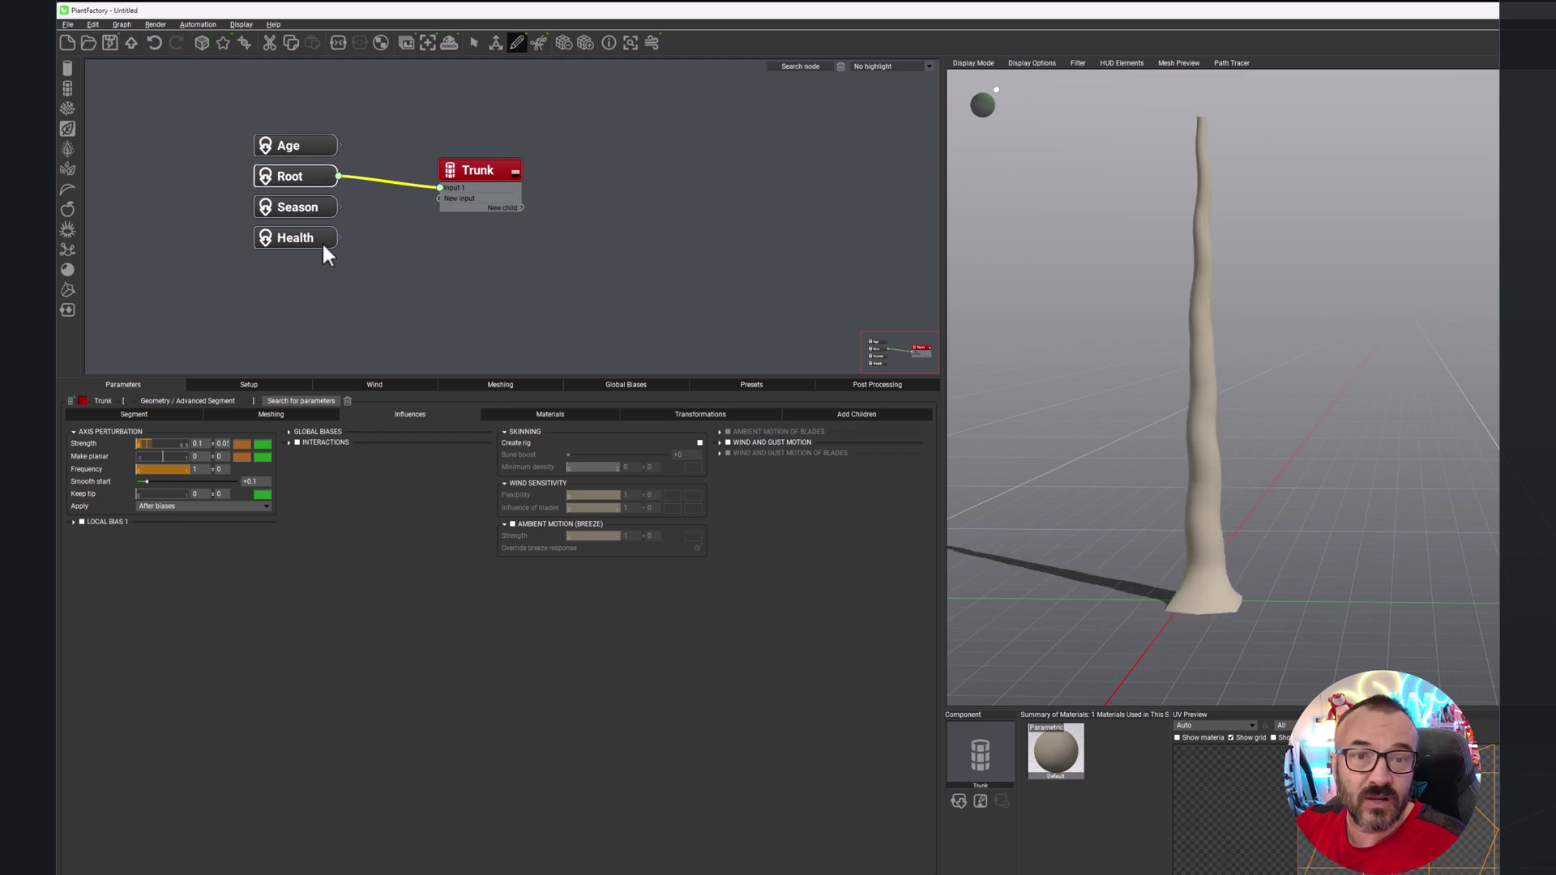
# Step: Test an axis perturbation Frequency of 10 on the trunk, then return it to 1
pyautogui.doubleClick(199, 470)
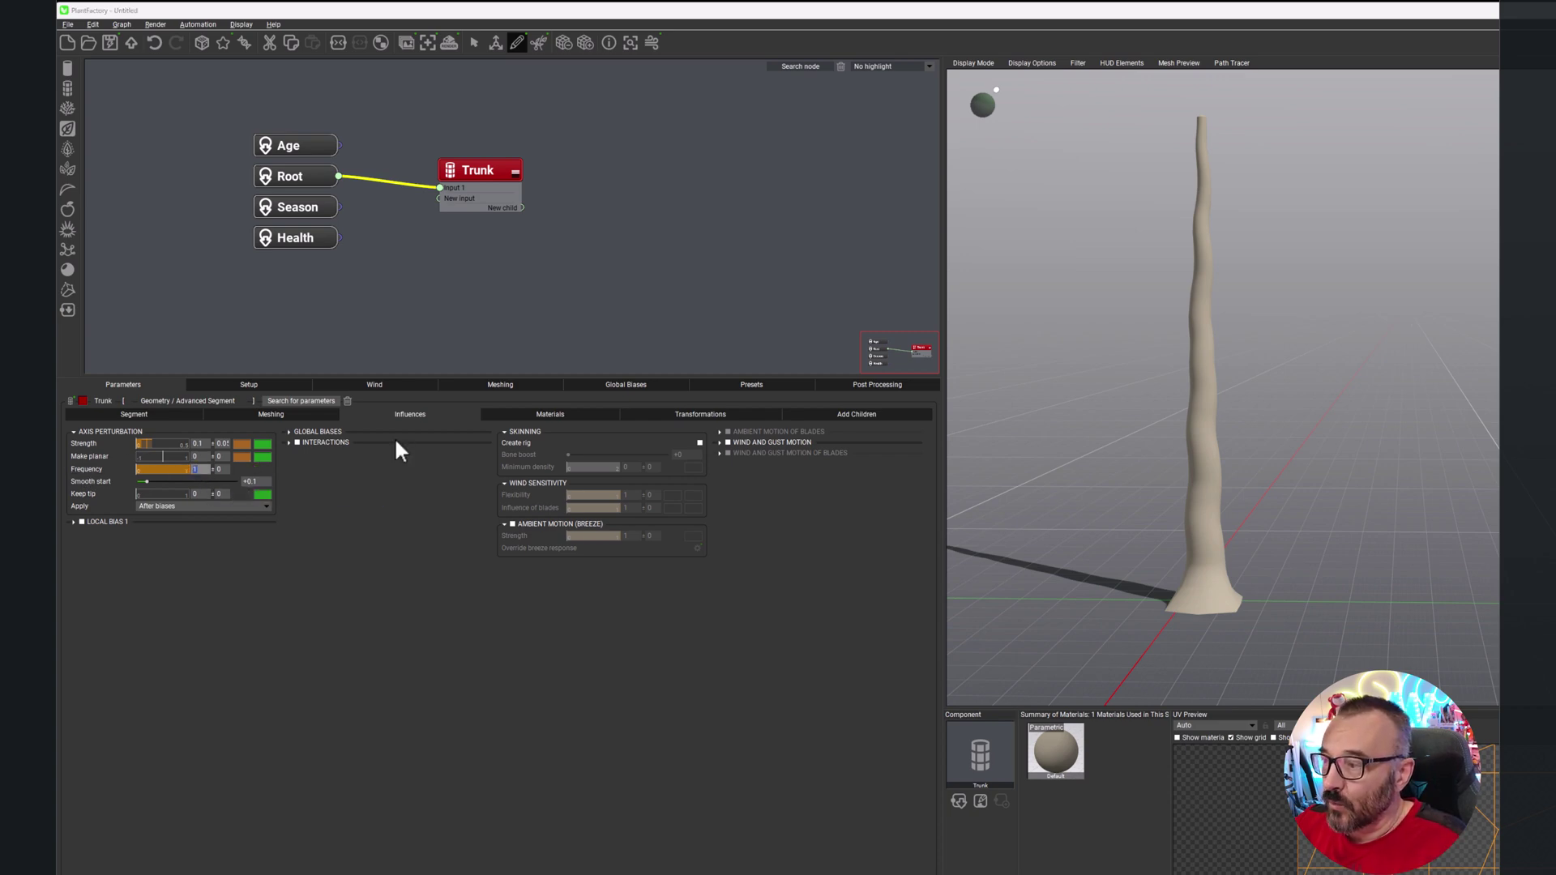
pyautogui.write('10')
pyautogui.press('Return')
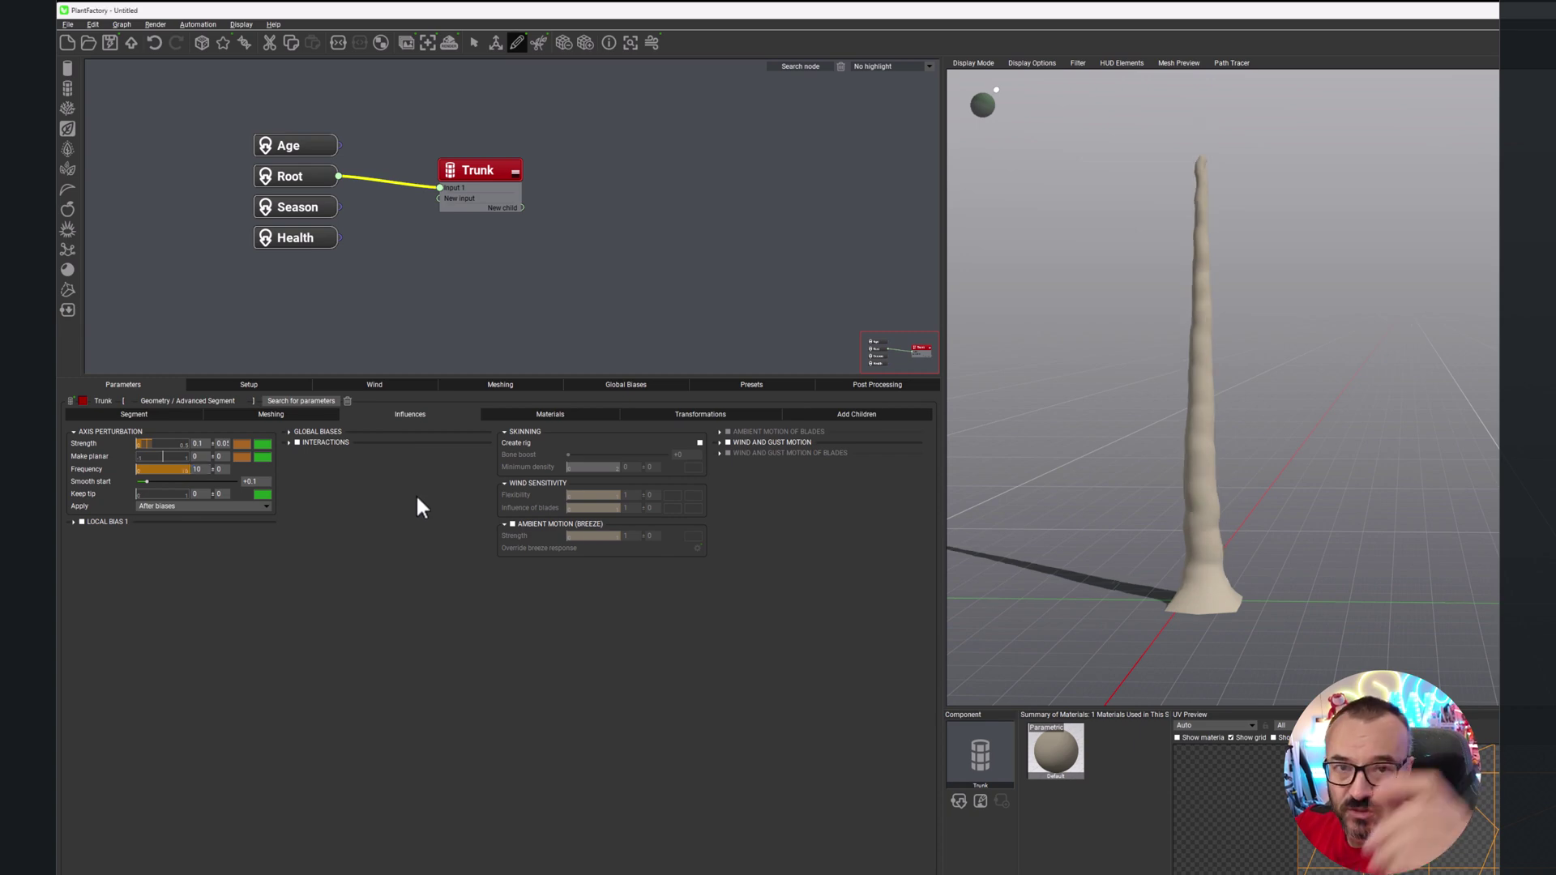
pyautogui.doubleClick(197, 470)
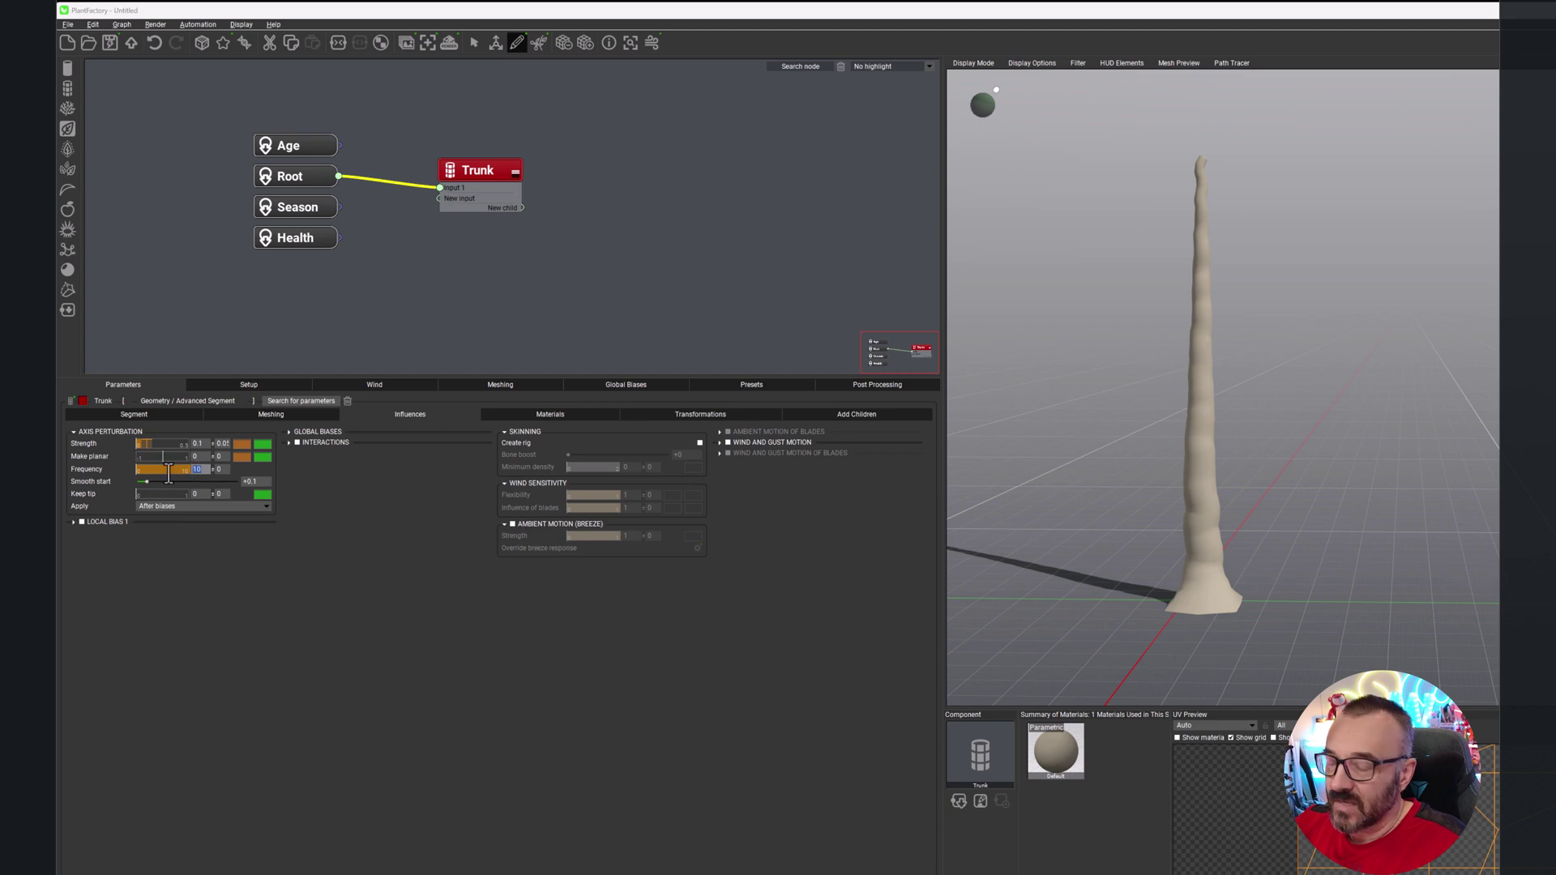
pyautogui.write('1')
pyautogui.press('Return')
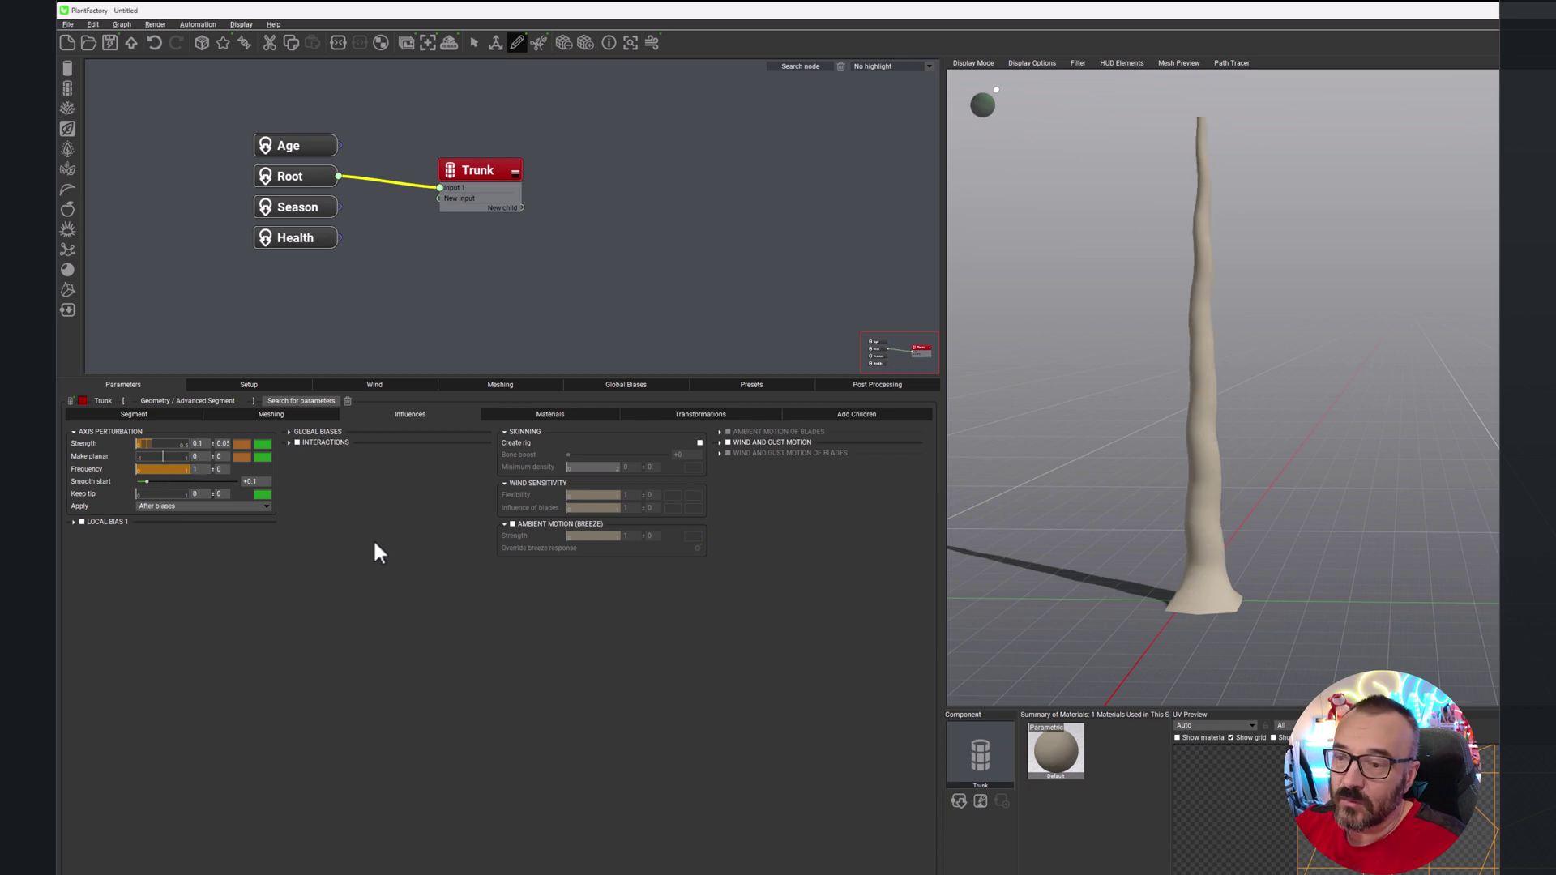
# Step: Set the trunk's axis perturbation Frequency to 0.5 with a variation of 0.1, and its Smooth start to about 0.18
pyautogui.doubleClick(197, 469)
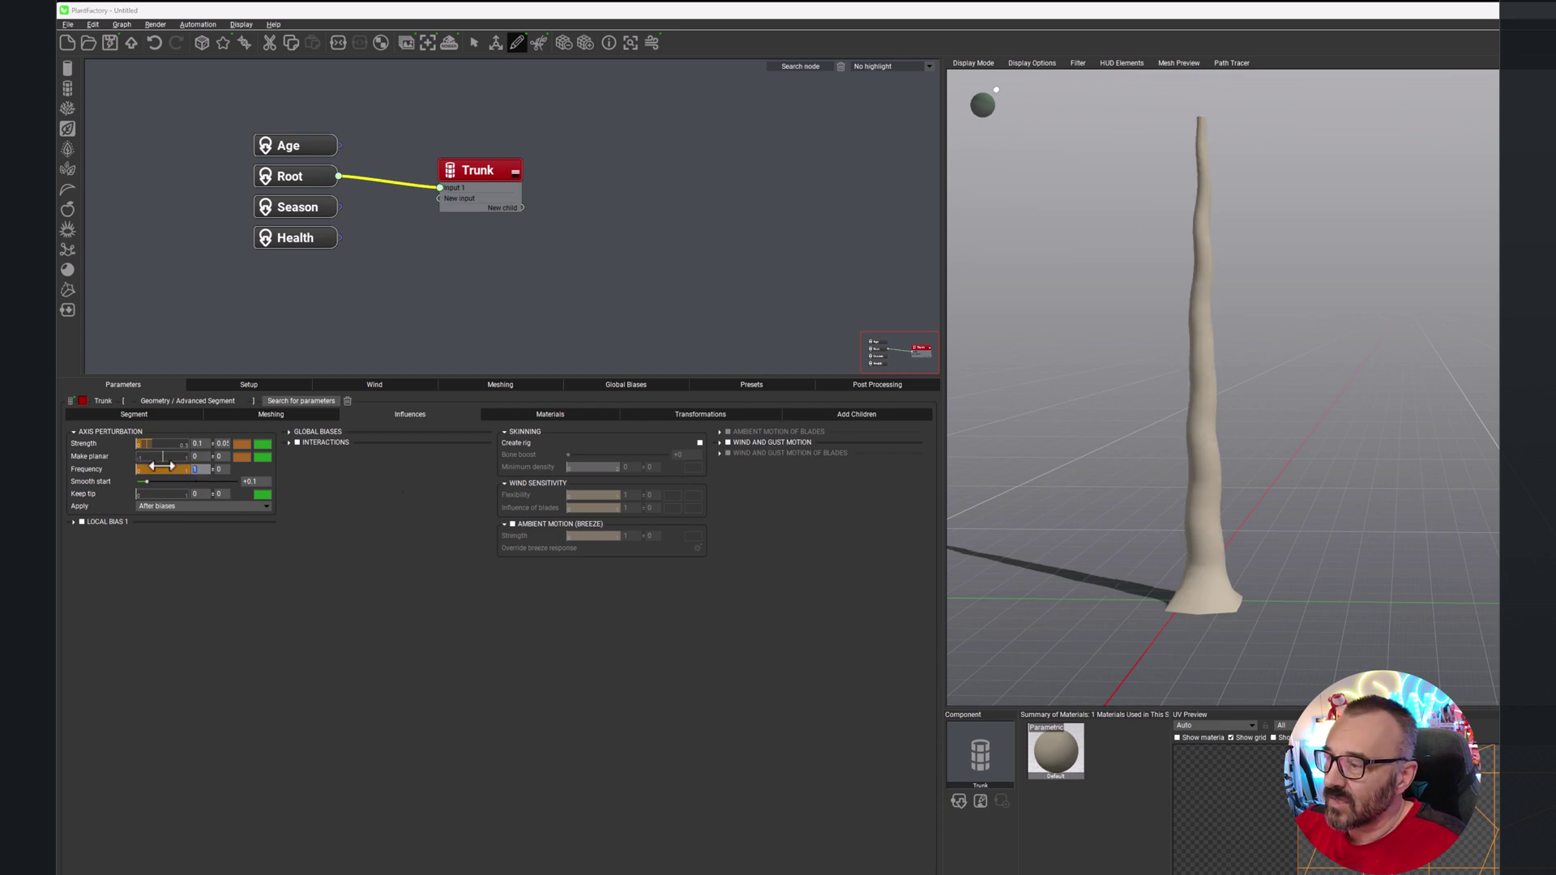
pyautogui.write('0.5')
pyautogui.press('Return')
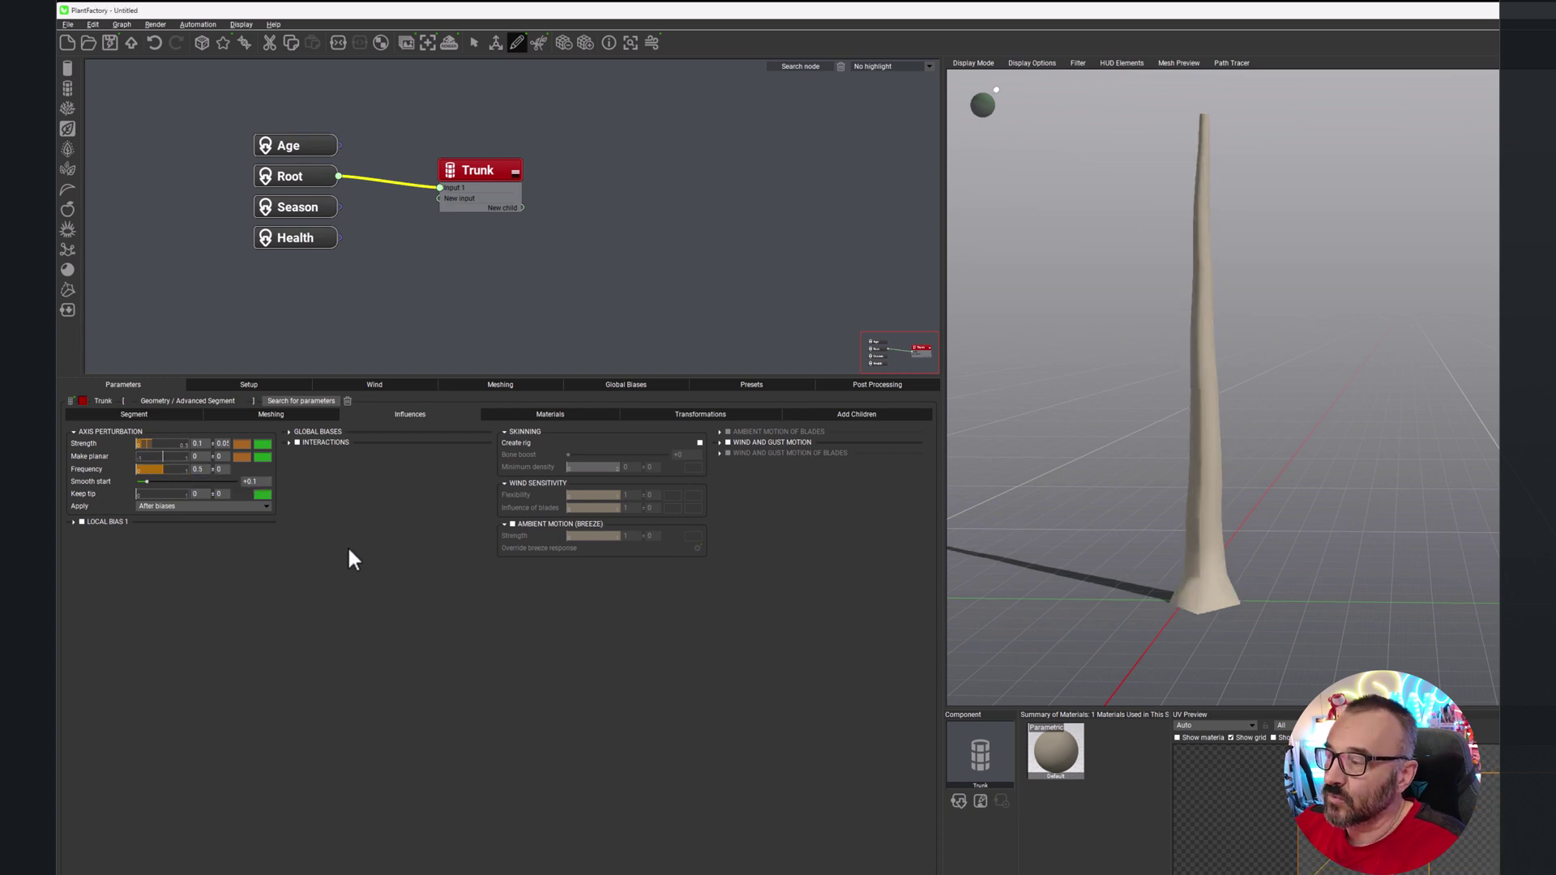
pyautogui.doubleClick(219, 469)
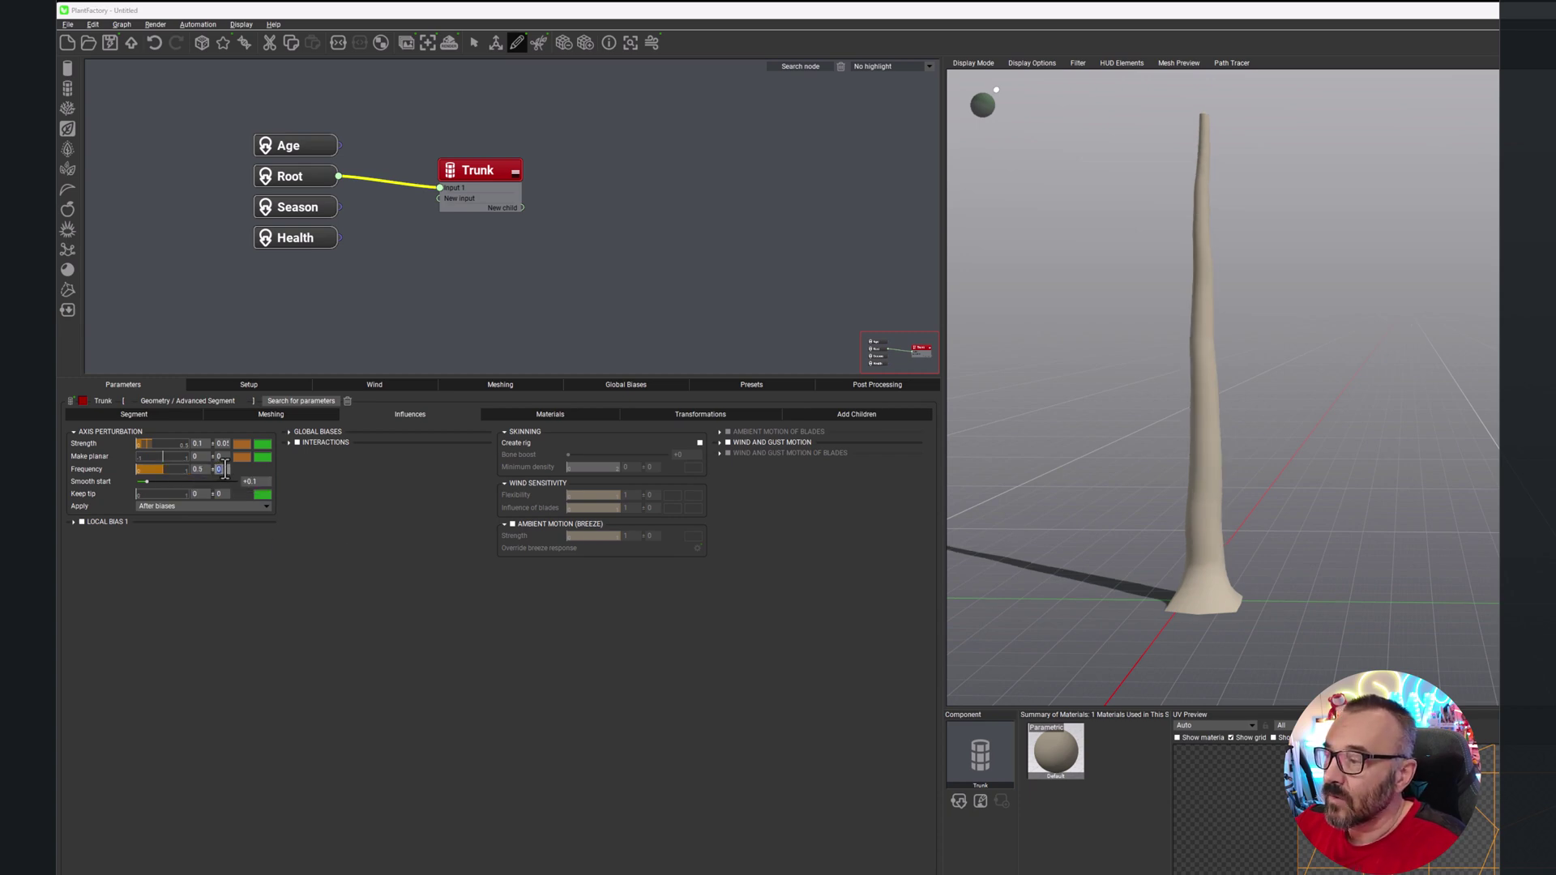
pyautogui.write('0.1')
pyautogui.press('Return')
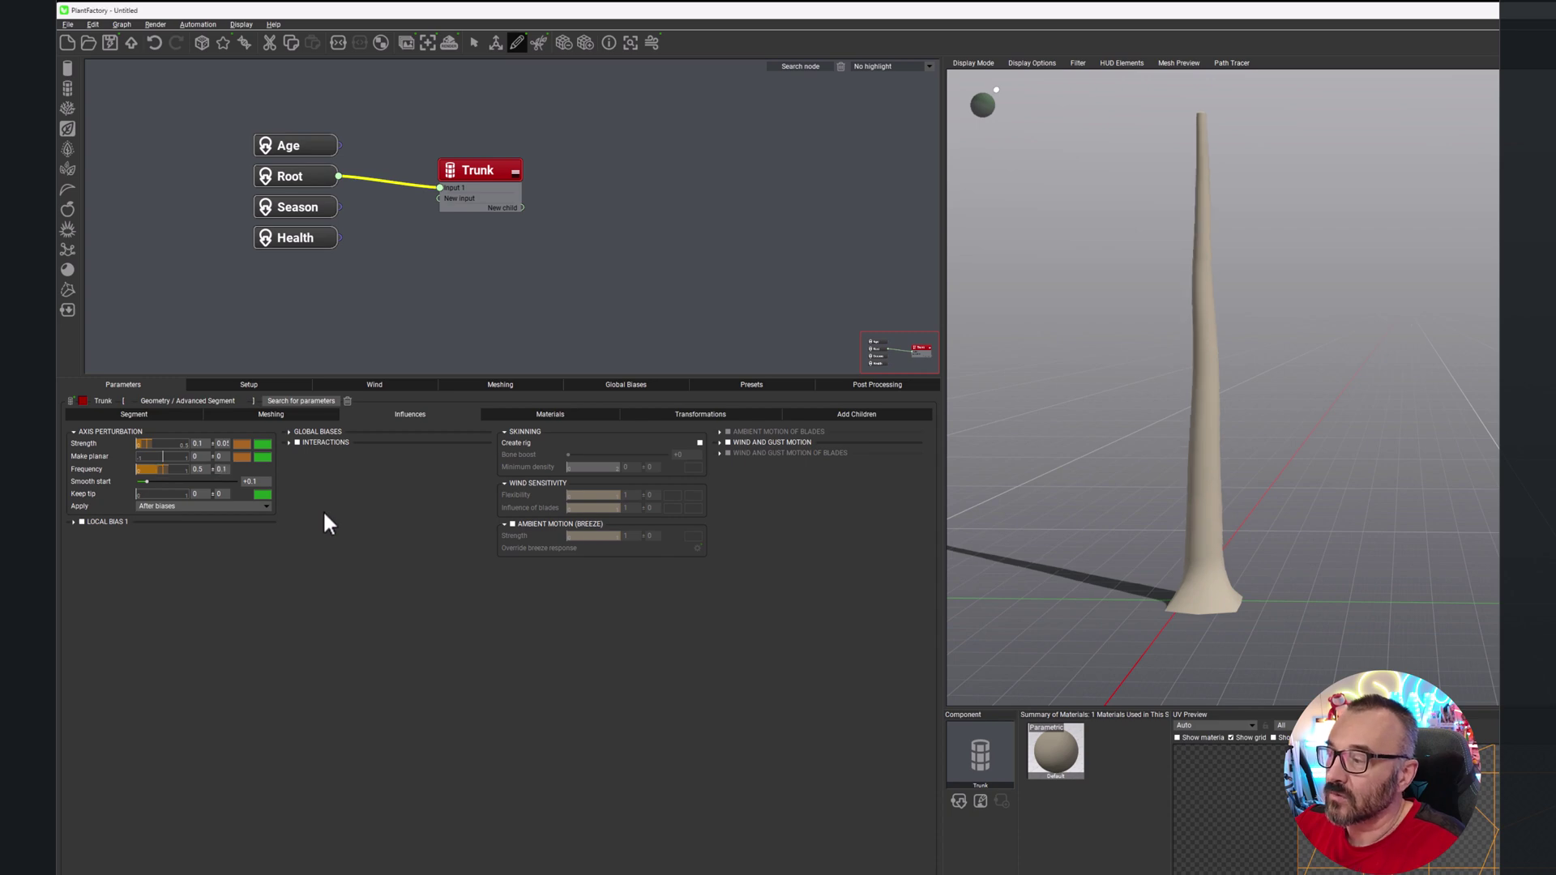
pyautogui.moveTo(161, 482); pyautogui.dragTo(185, 484)
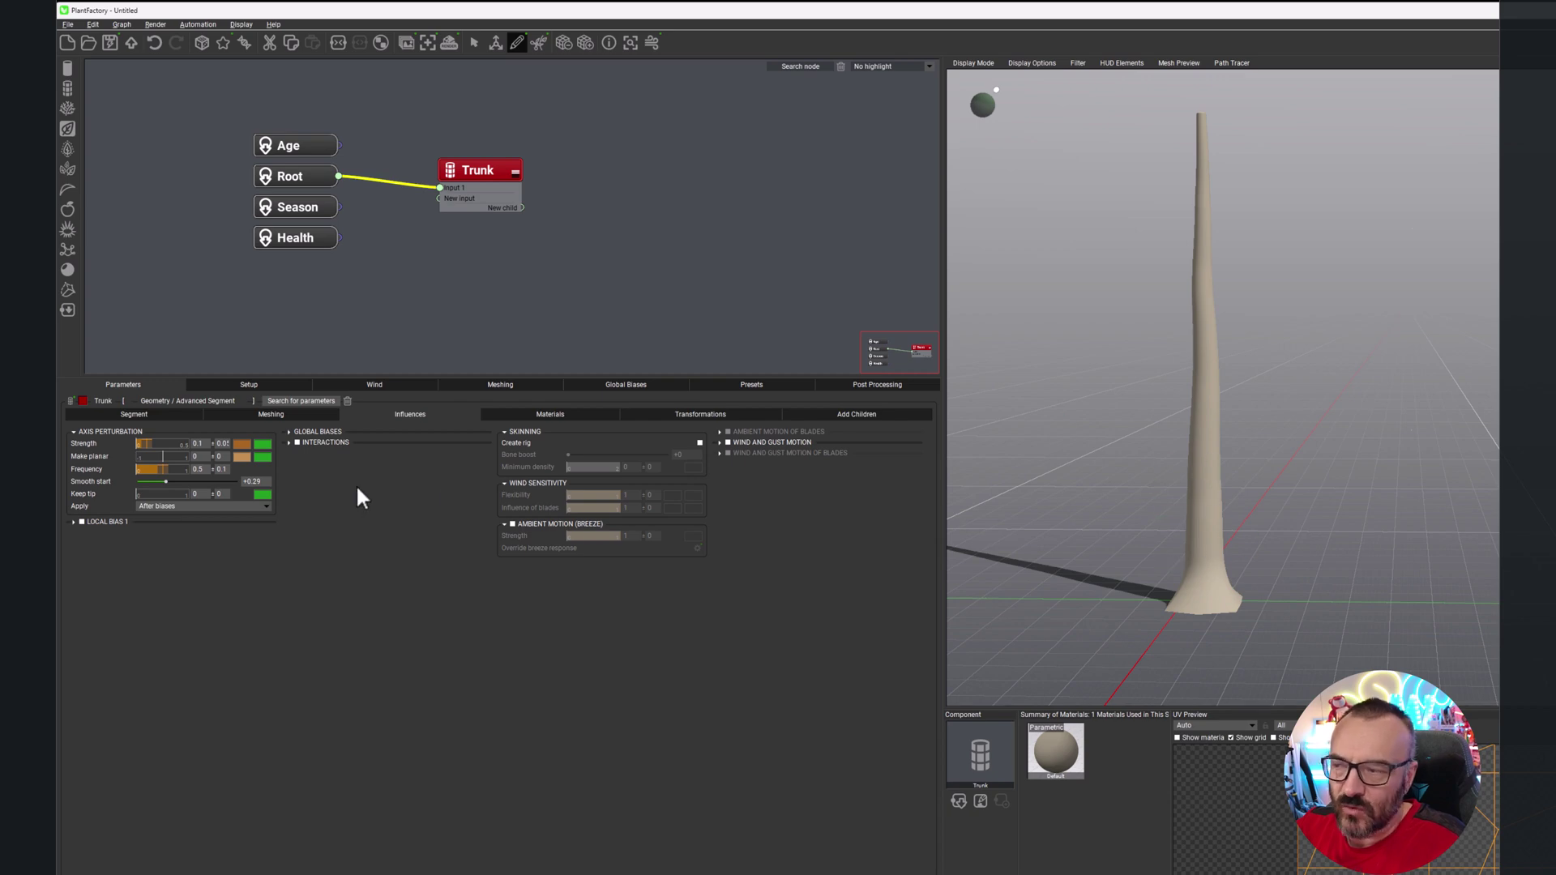
pyautogui.moveTo(202, 479); pyautogui.dragTo(184, 478)
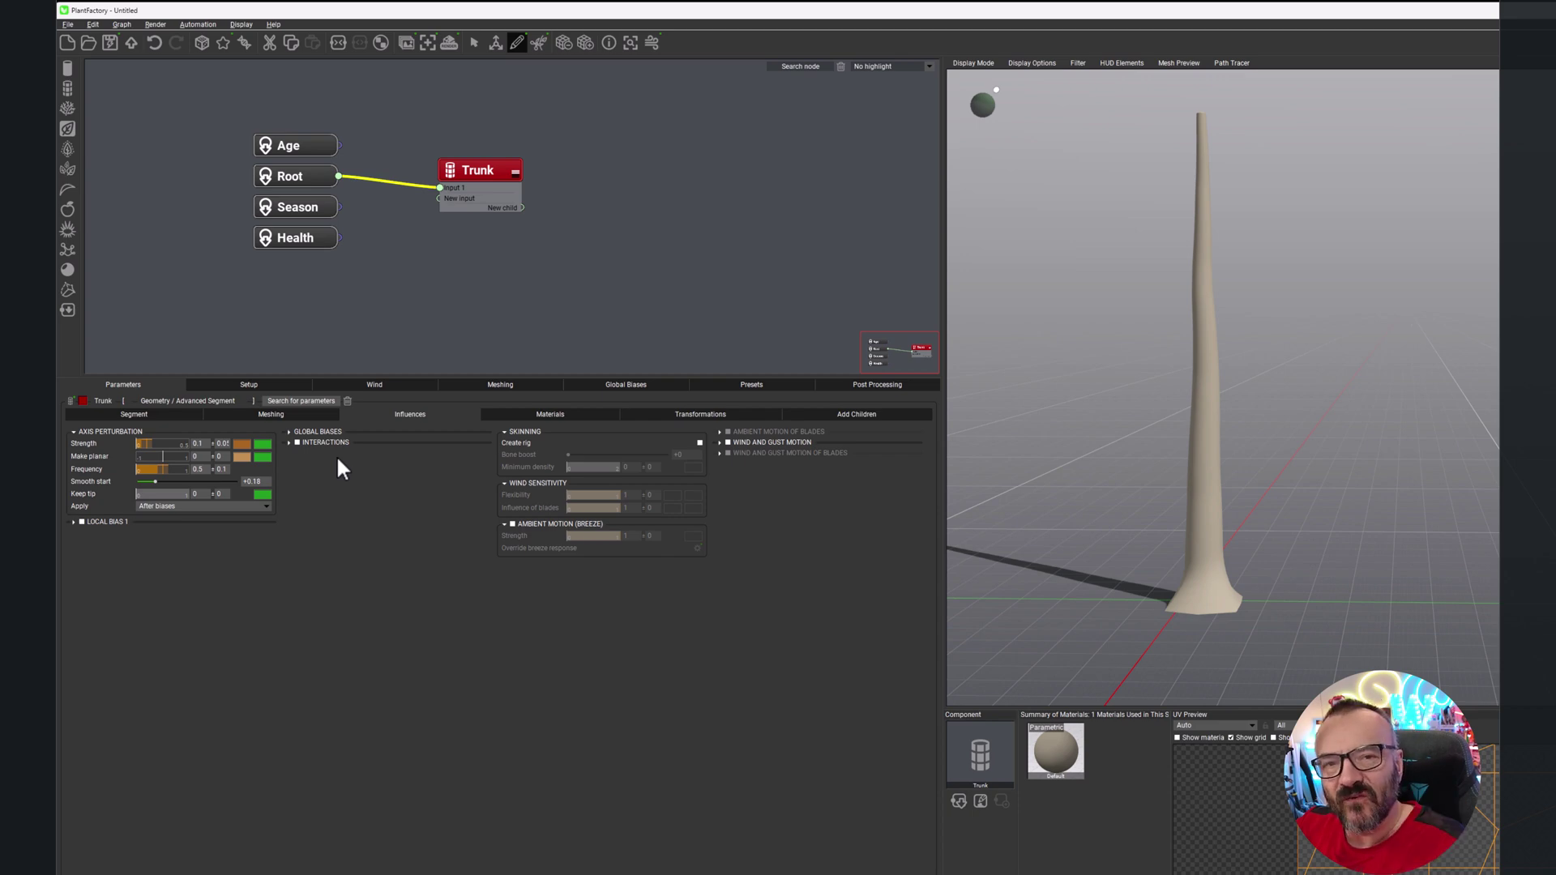
# Step: Inspect the trunk's Interactions settings, then try enabling Wind and Gust Motion and turn it off again
pyautogui.click(290, 442)
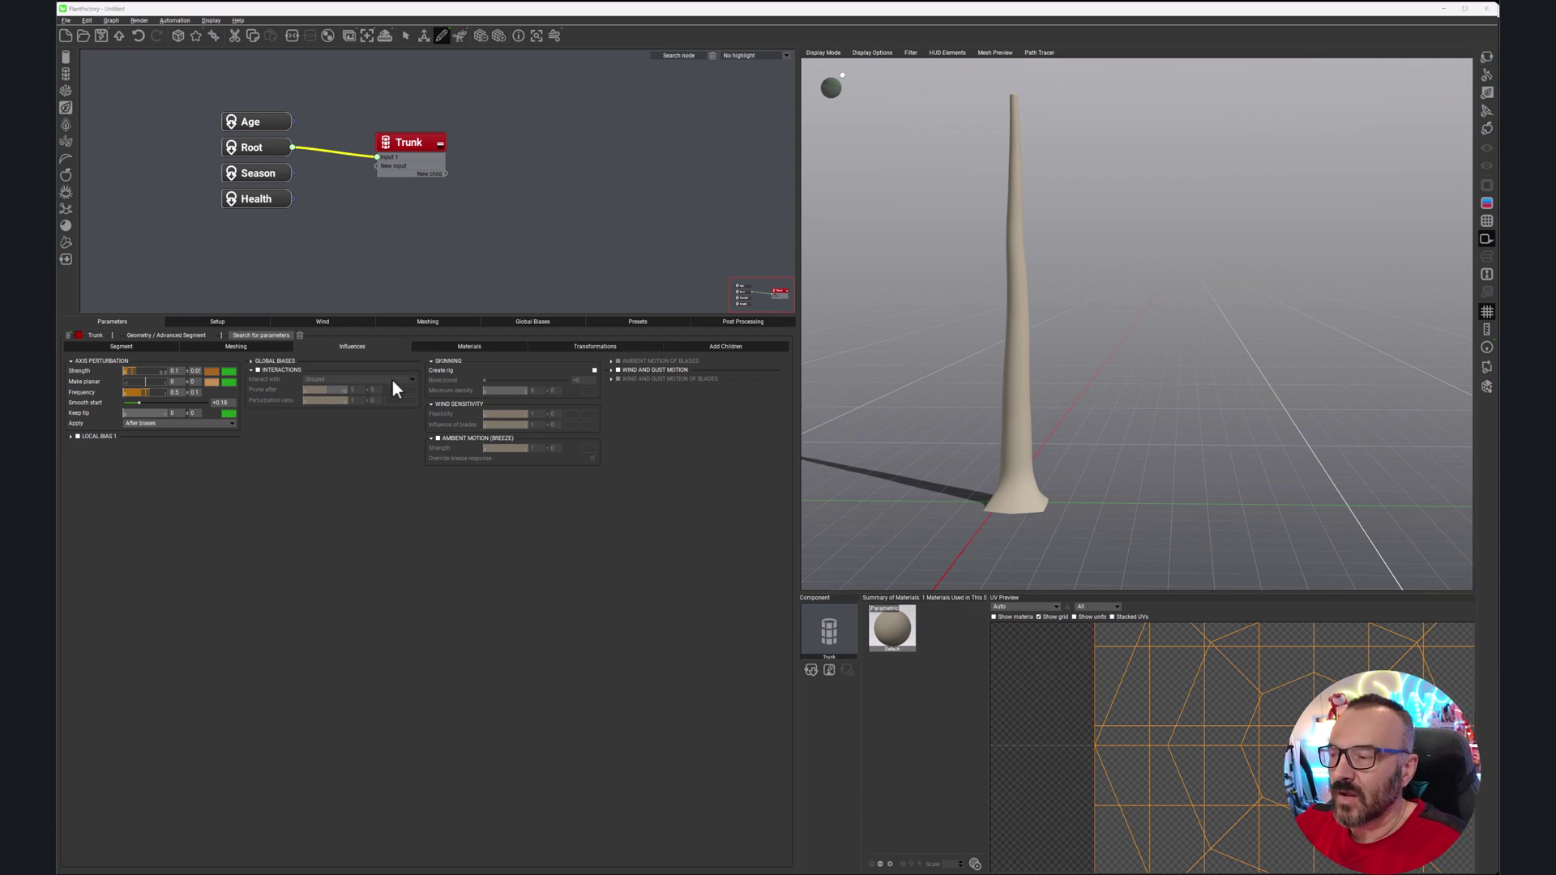
pyautogui.click(612, 370)
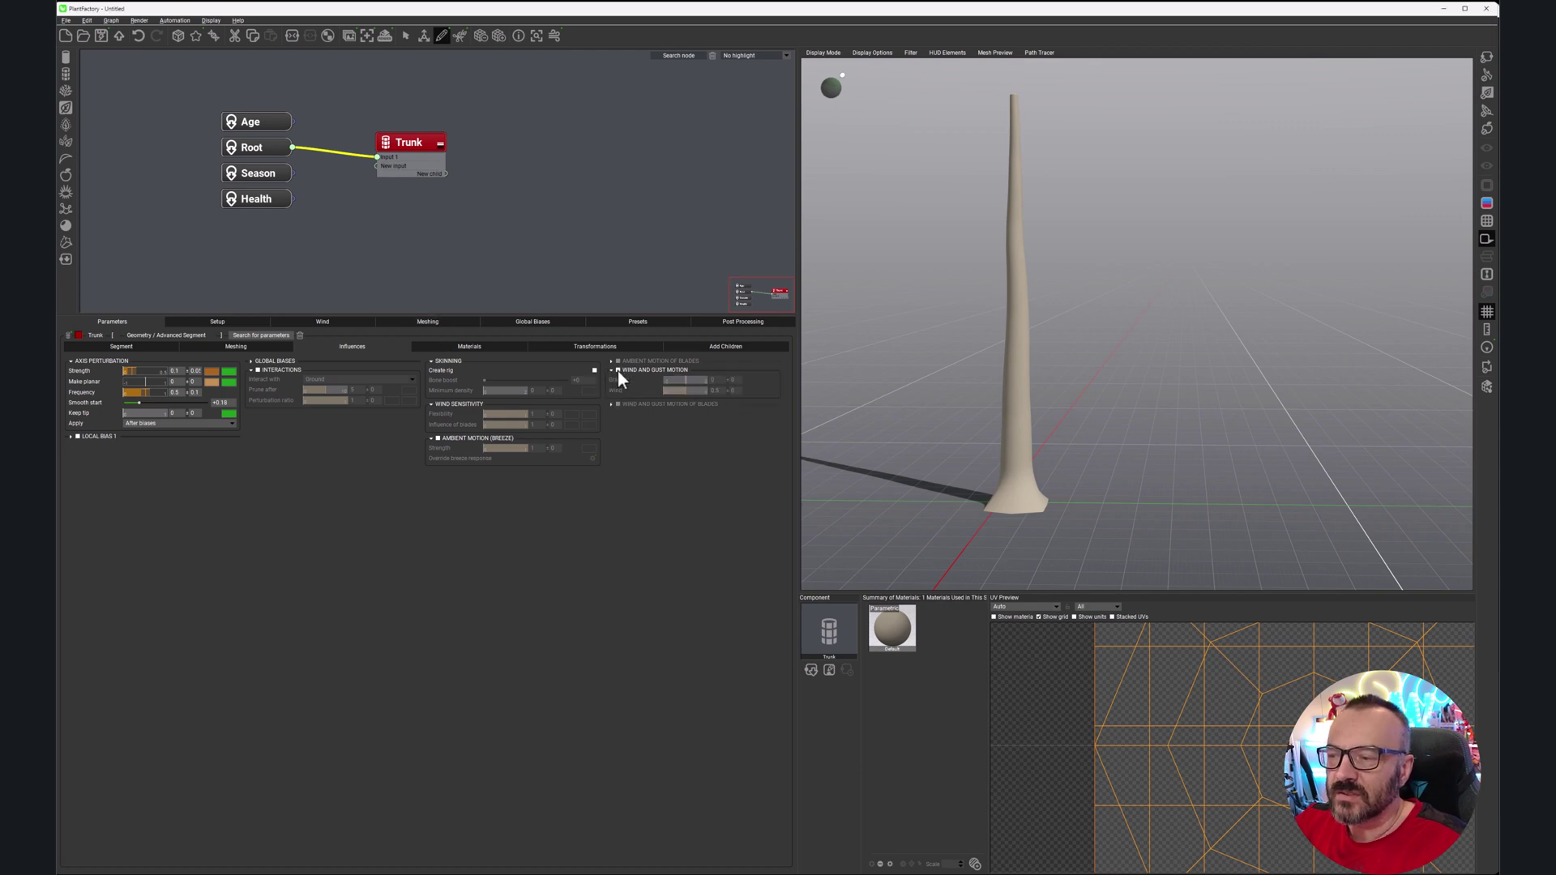
pyautogui.click(617, 370)
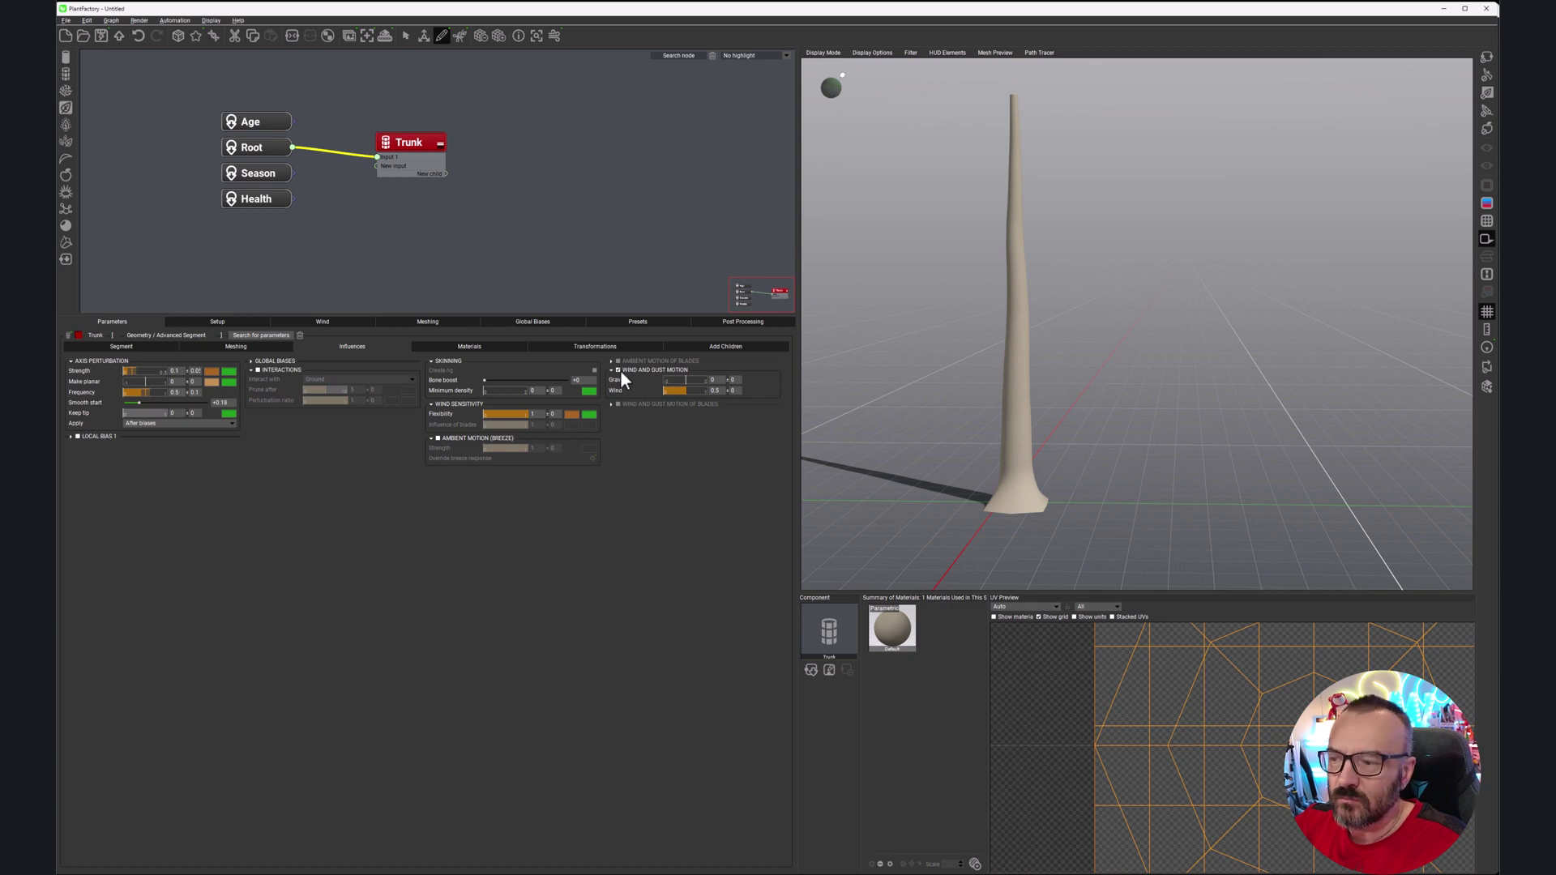
pyautogui.click(618, 370)
pyautogui.click(612, 370)
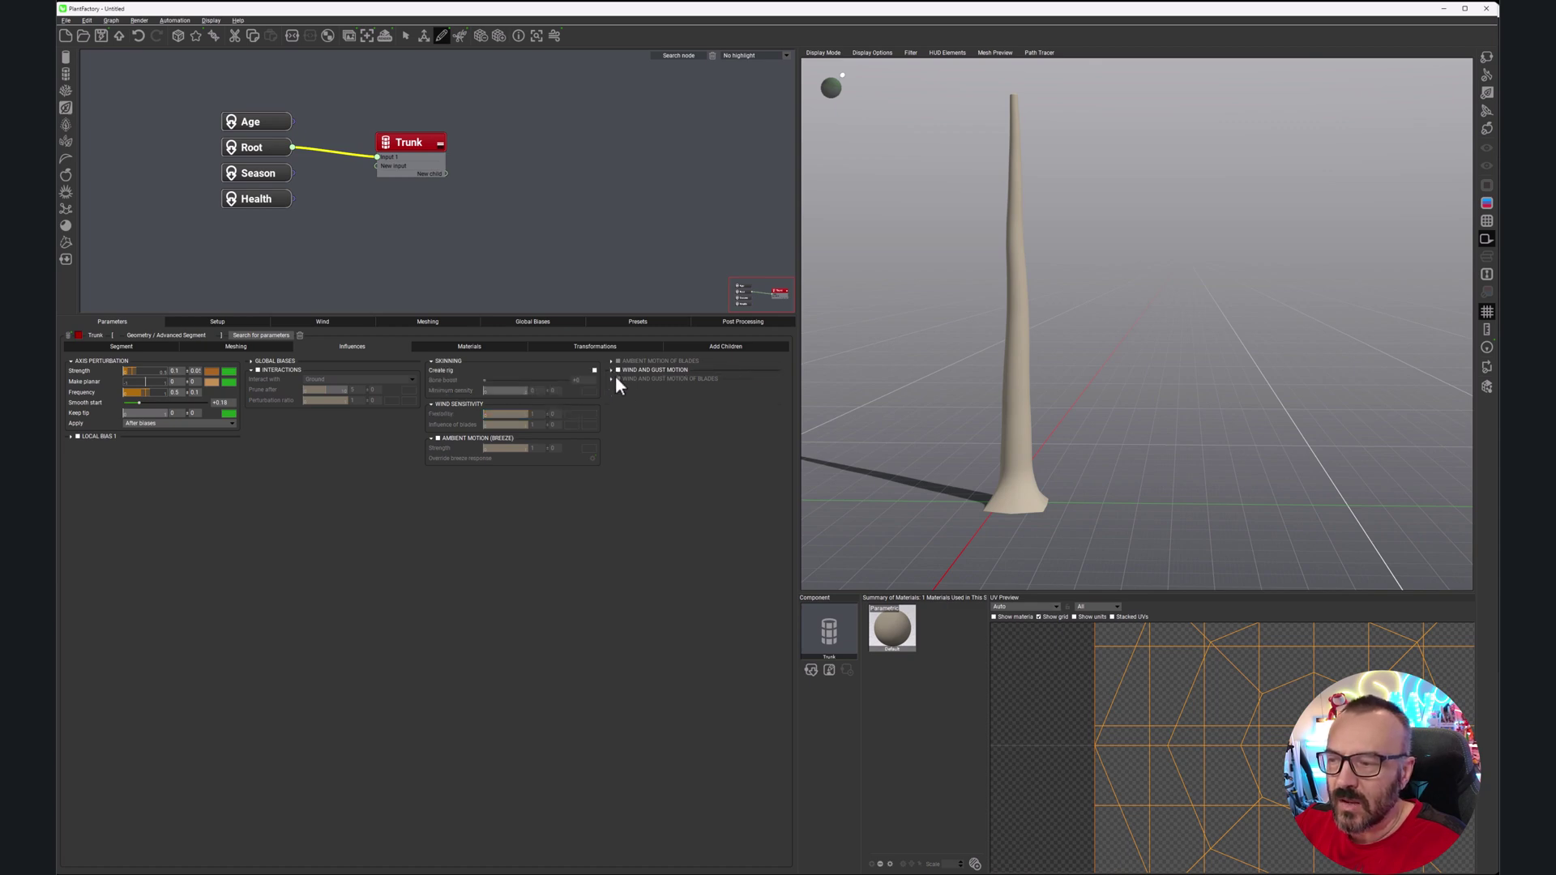
# Step: Review the trunk's material, transformation and child-node parameters
pyautogui.click(460, 347)
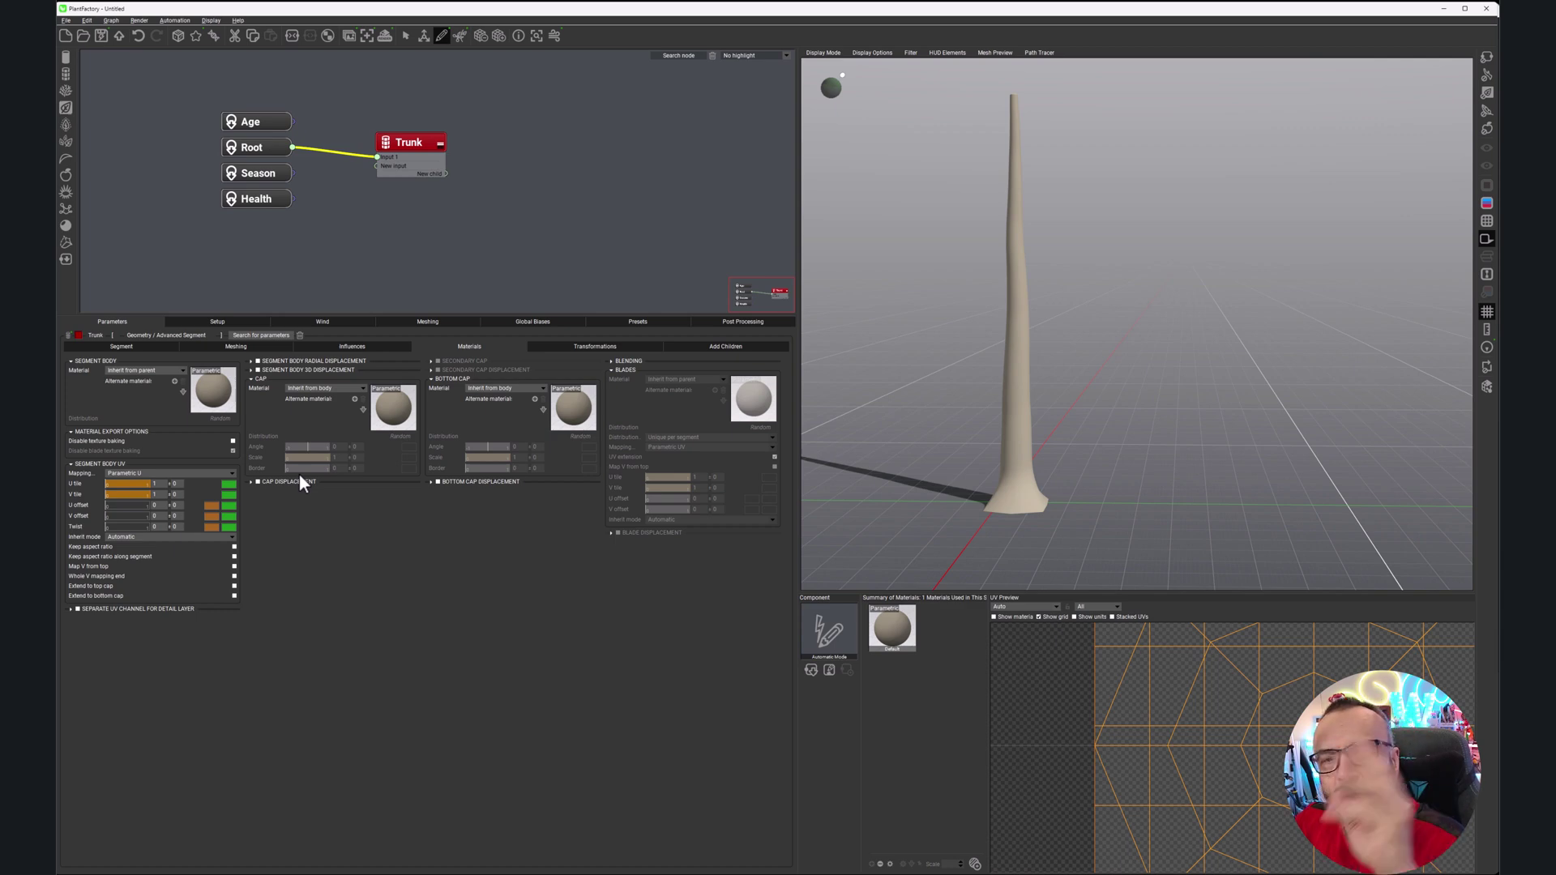
pyautogui.click(611, 347)
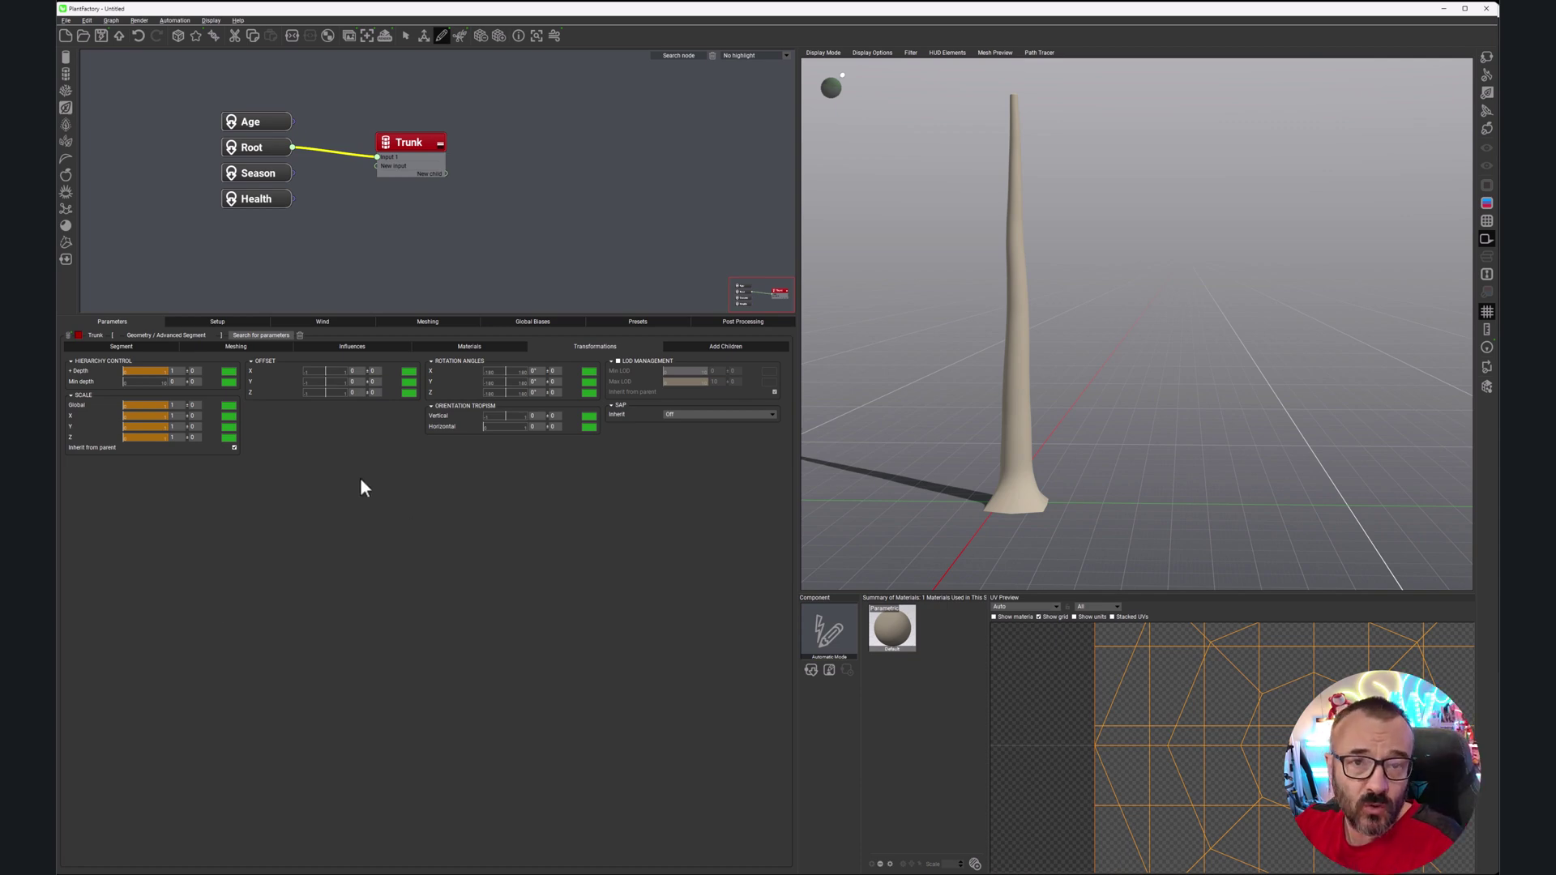
pyautogui.click(680, 350)
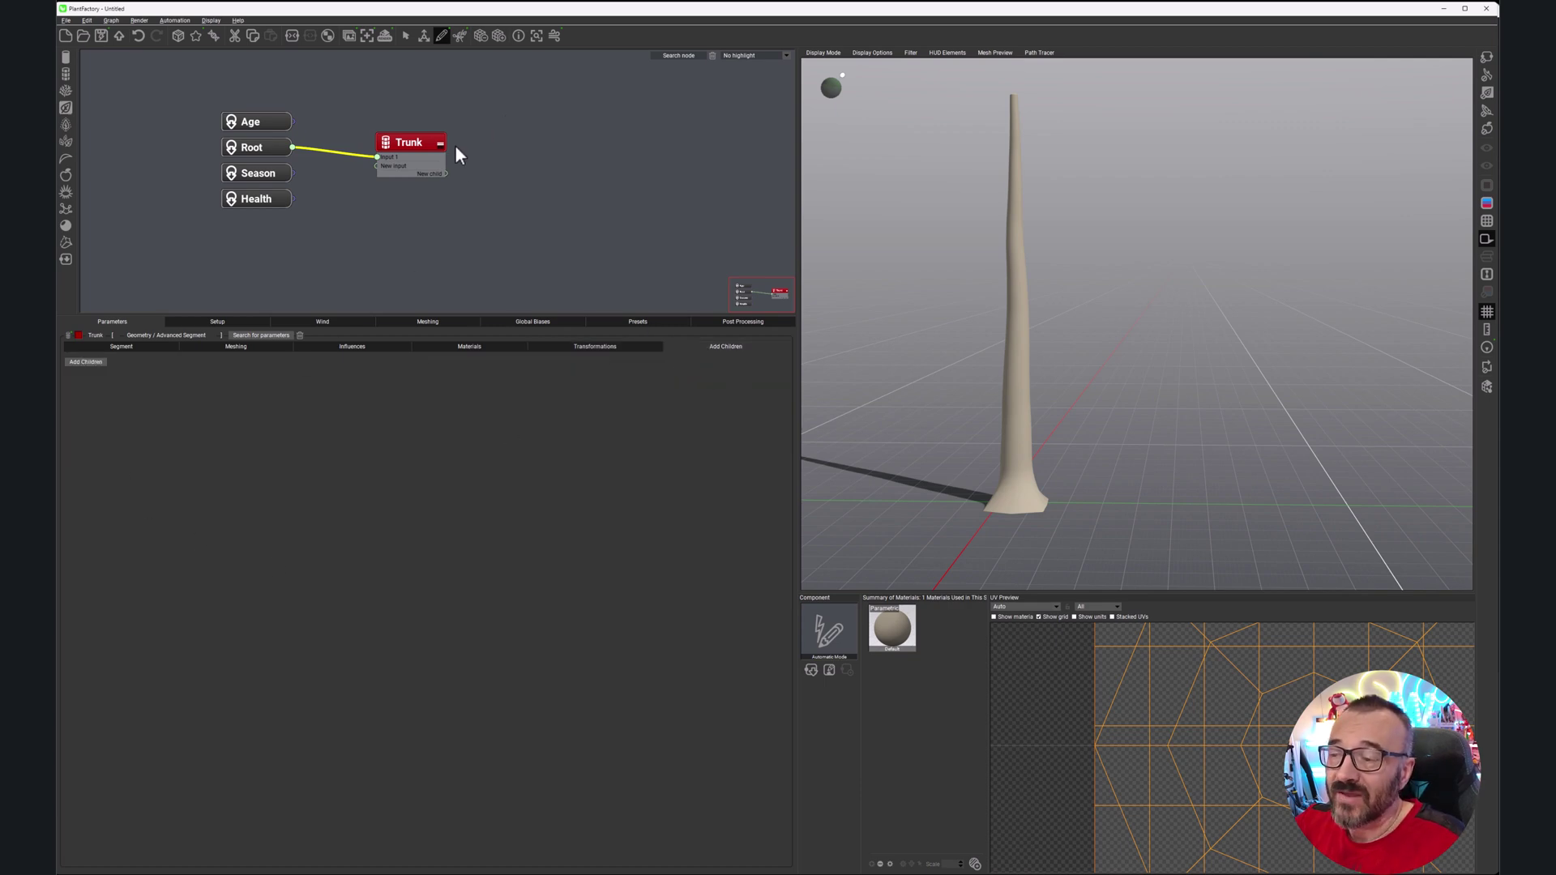